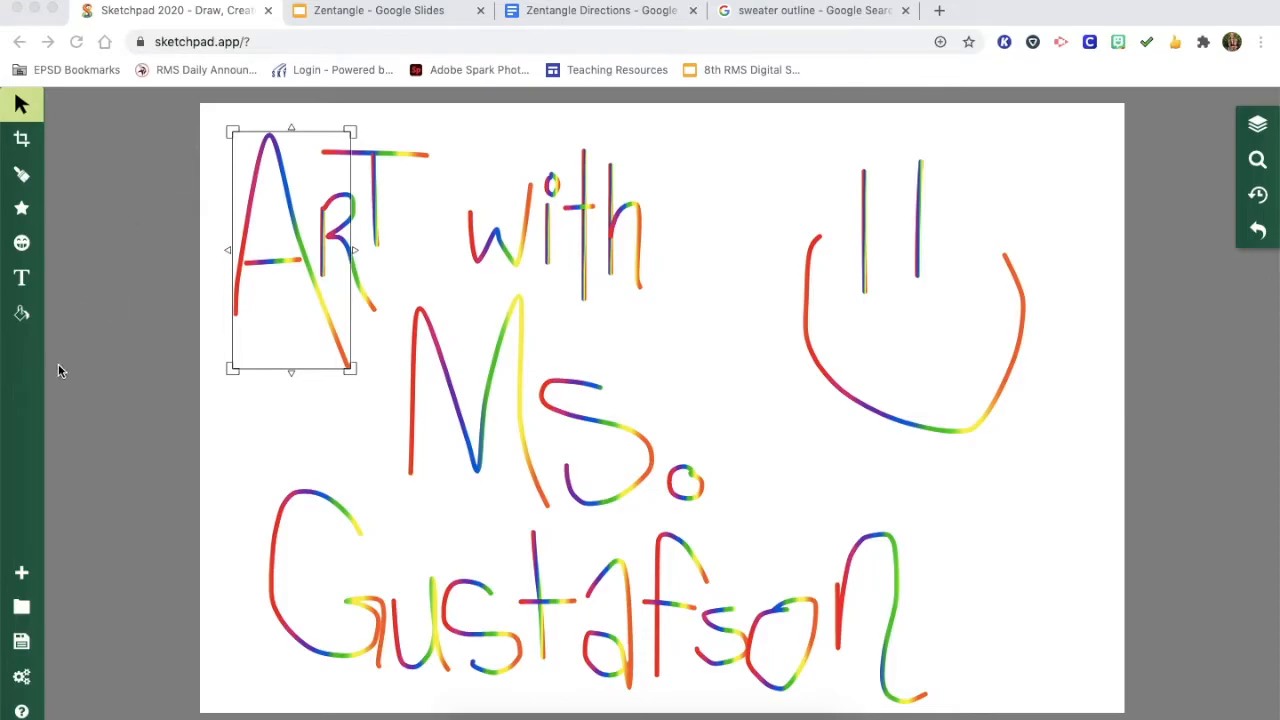
Step: Create a new blank document at the current custom size of 1040 by 686 px
click(22, 575)
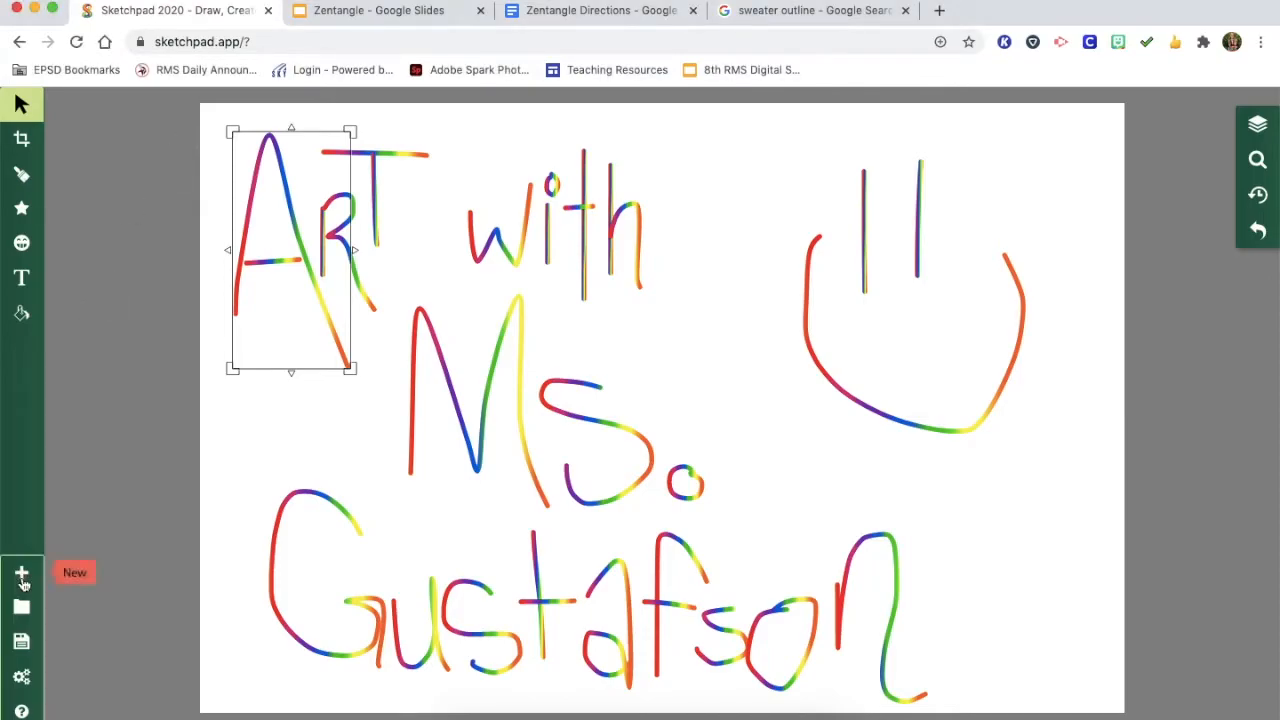
click(22, 573)
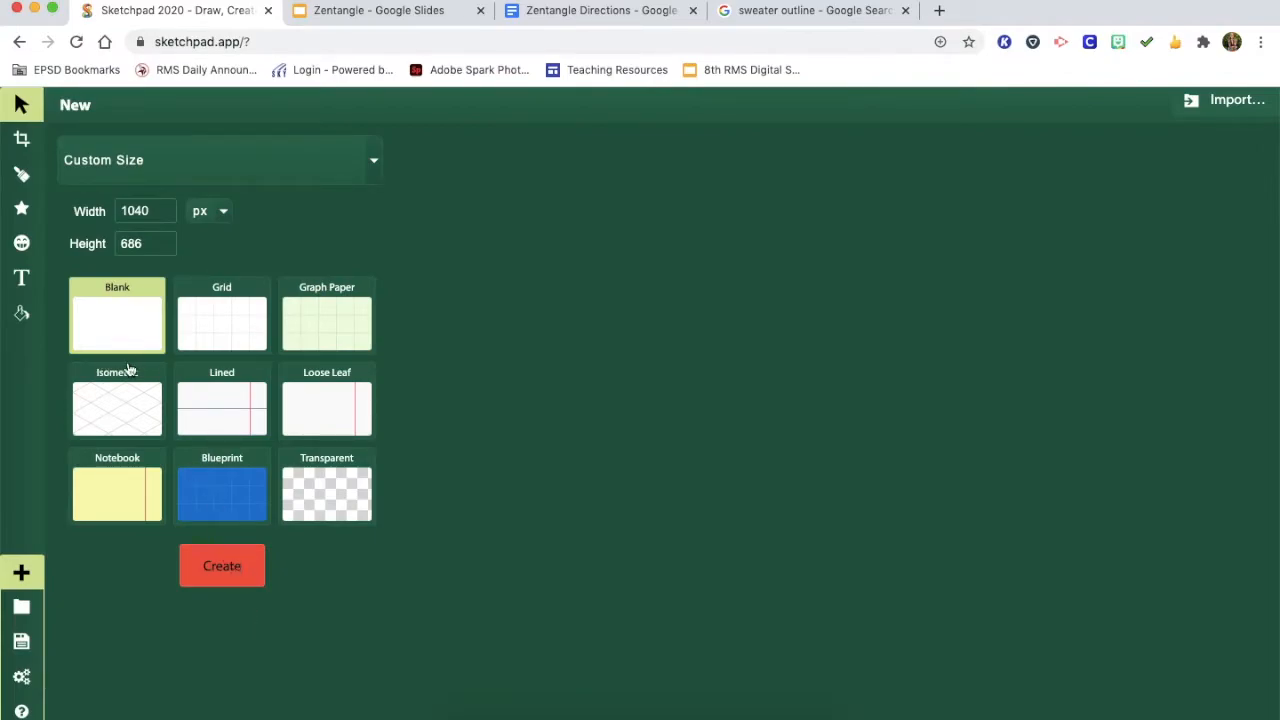
double_click(107, 311)
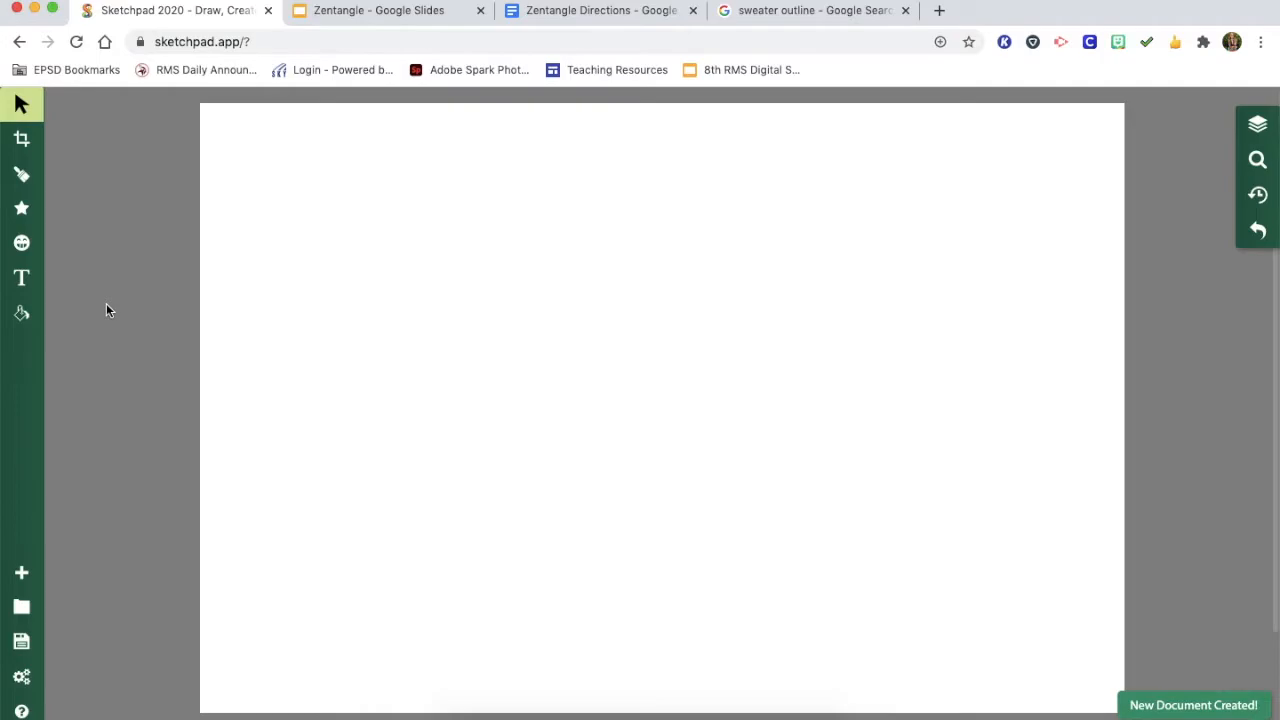
Step: Switch to the Google Images results for "sweater outline" and save the tilted turtleneck sweater clipart from ClipartMax to the desktop
click(771, 12)
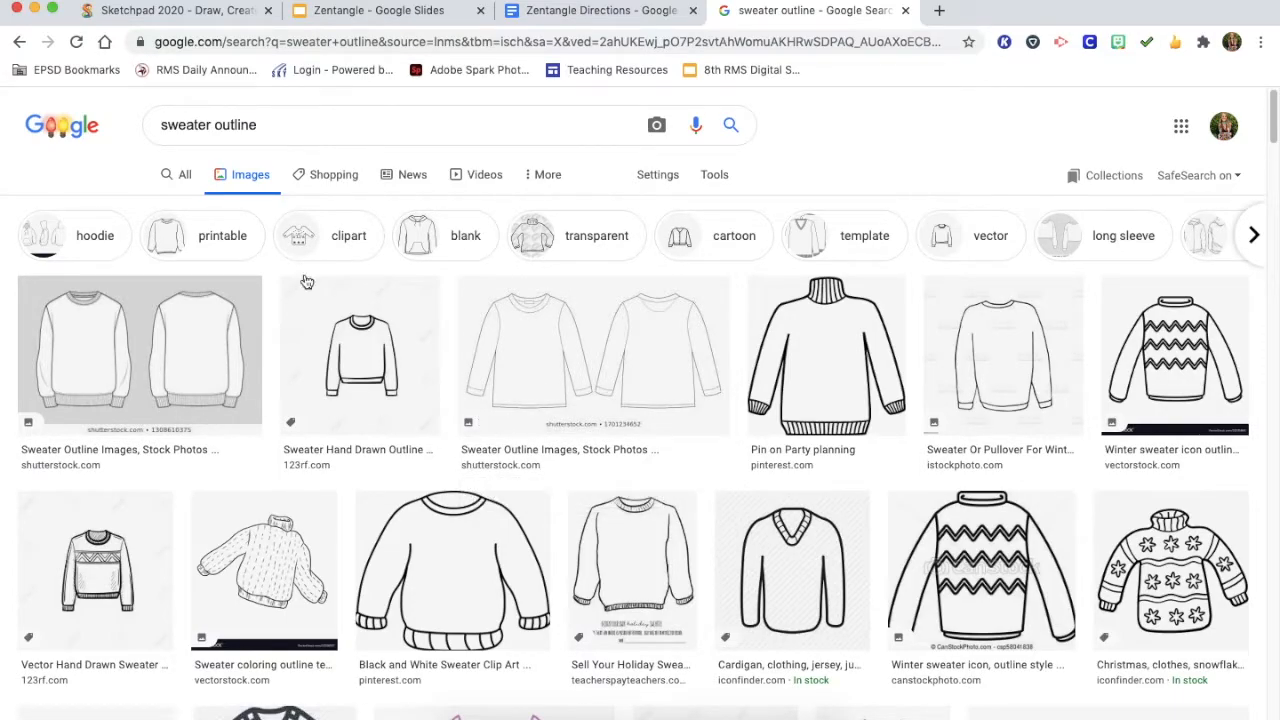
scroll(370, 430, down, 3)
scroll(342, 372, up, 3)
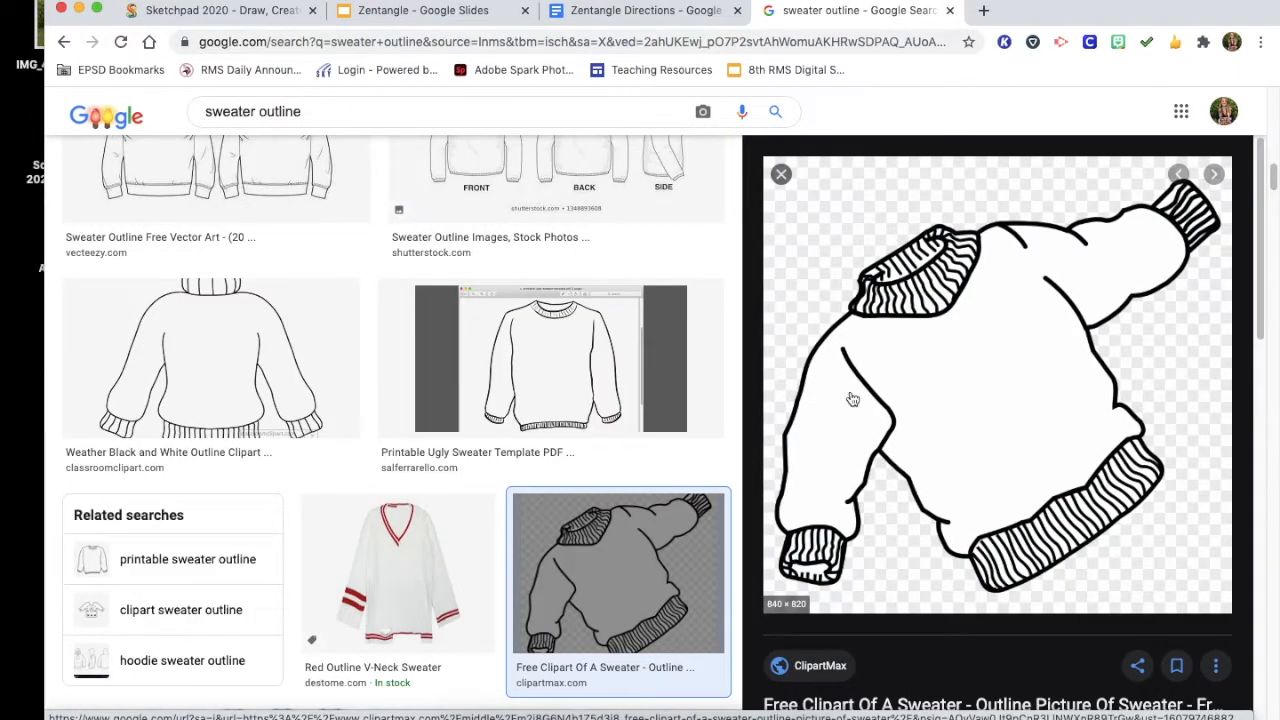
right_click(852, 399)
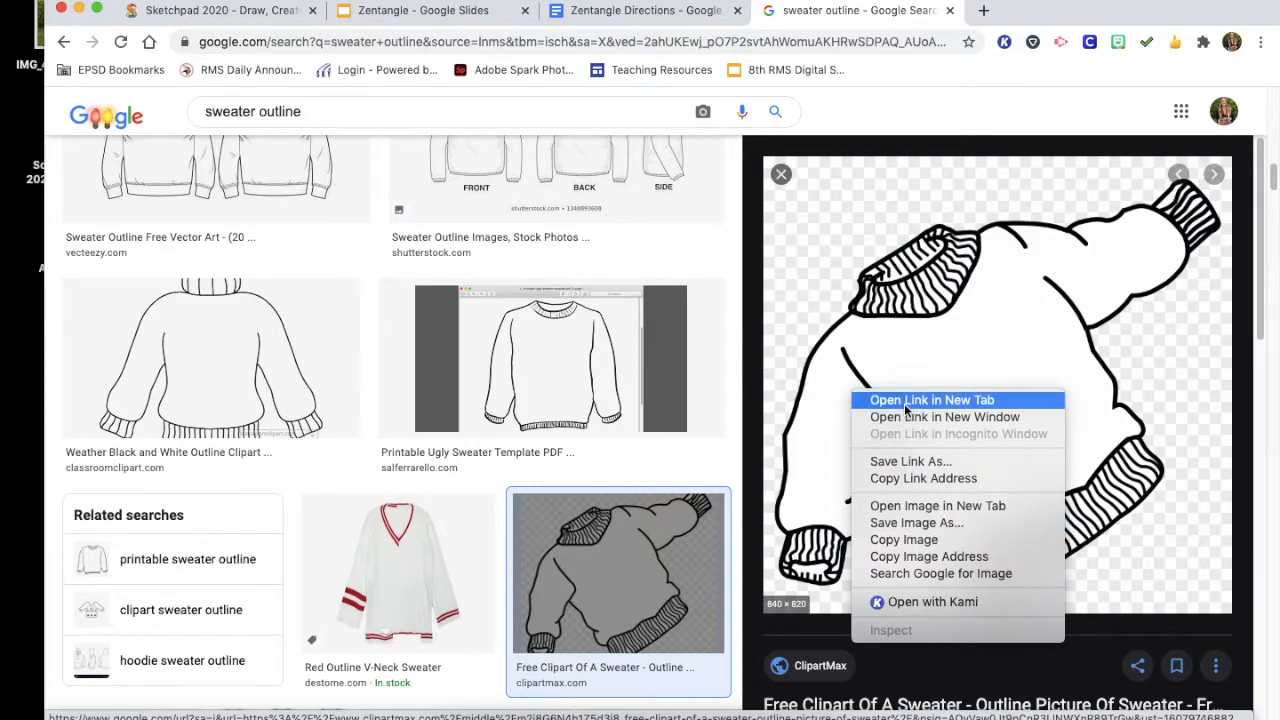
click(928, 308)
Step: Return to Sketchpad and load the saved sweater outline JPG from the desktop as clipart on the page
click(238, 18)
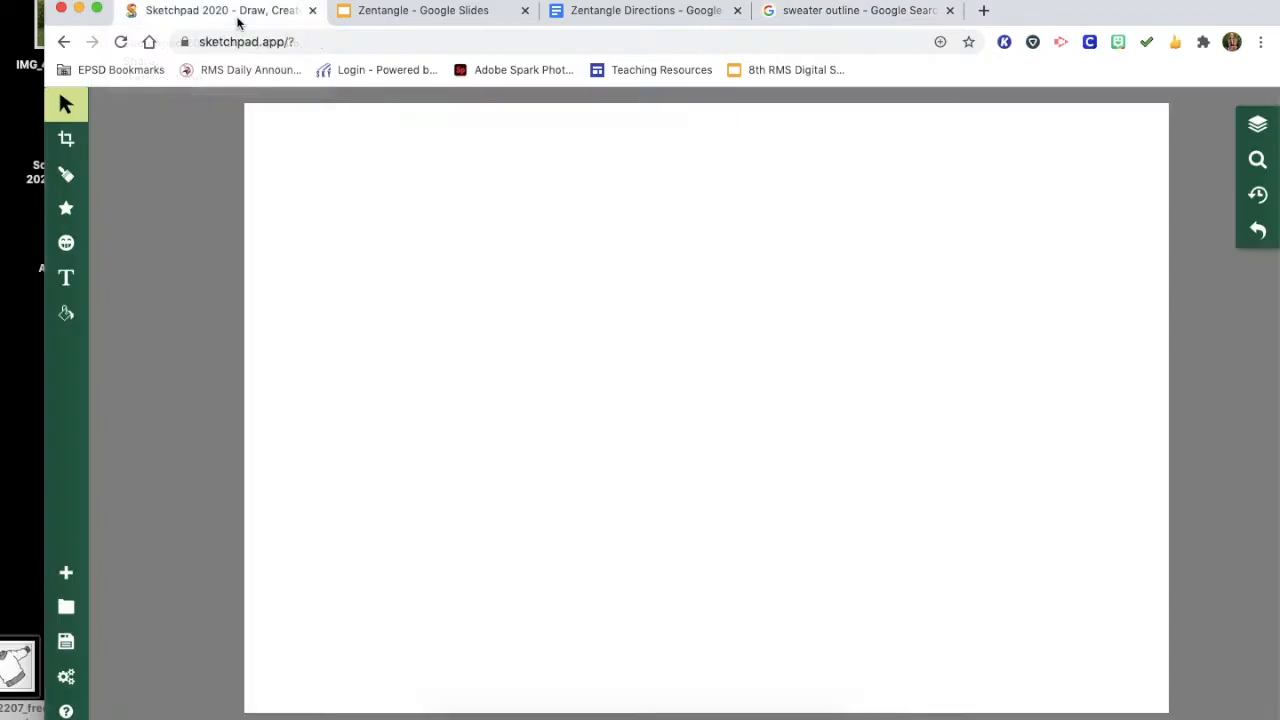
click(65, 245)
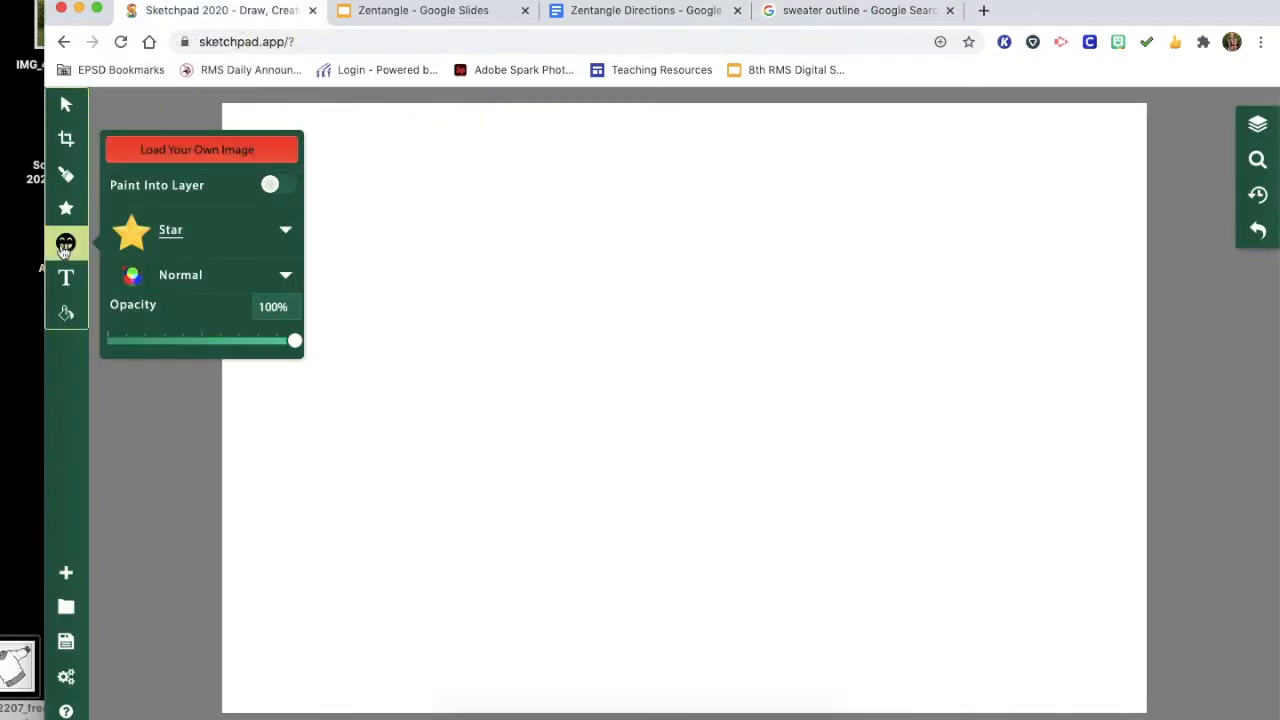
click(209, 156)
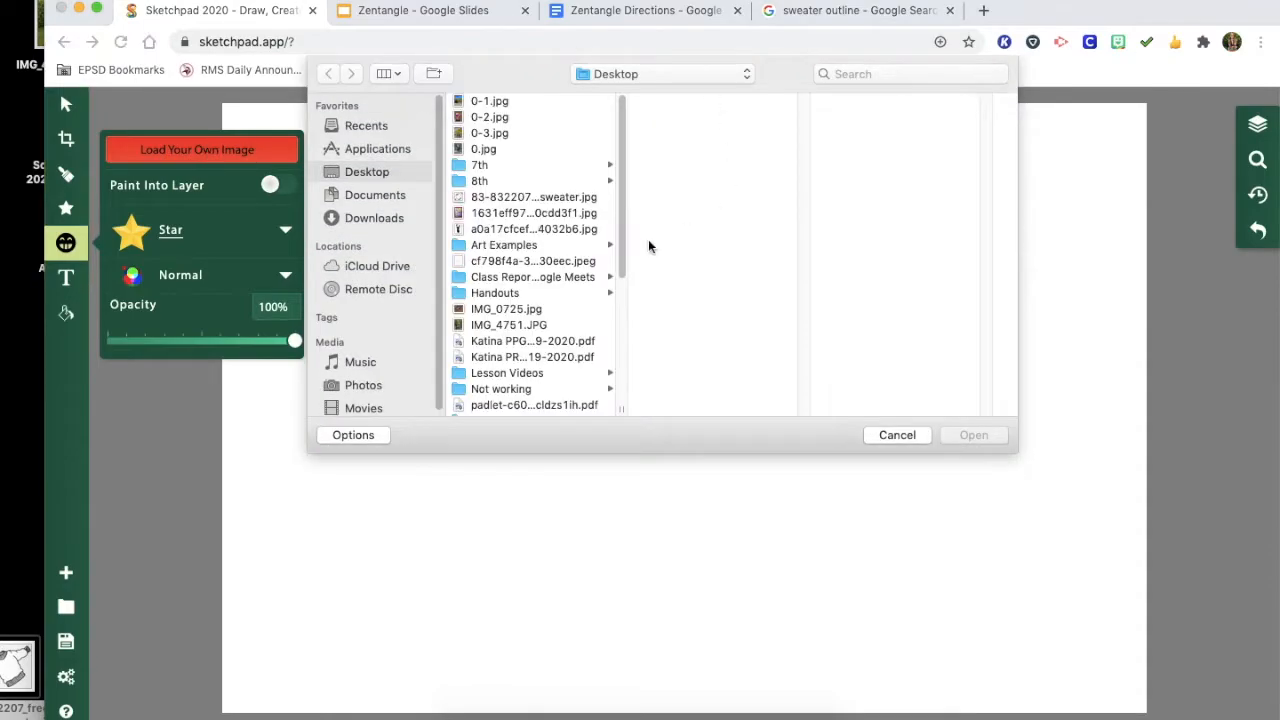
drag(16, 665, 719, 338)
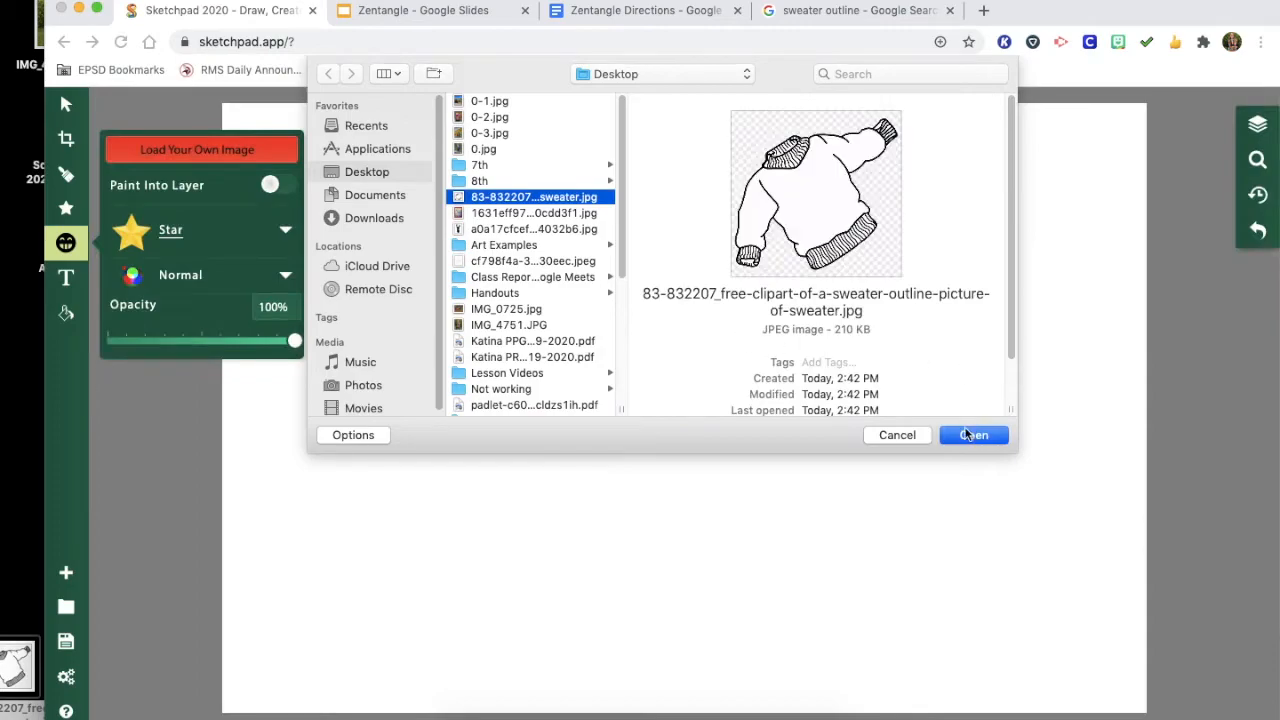
click(961, 438)
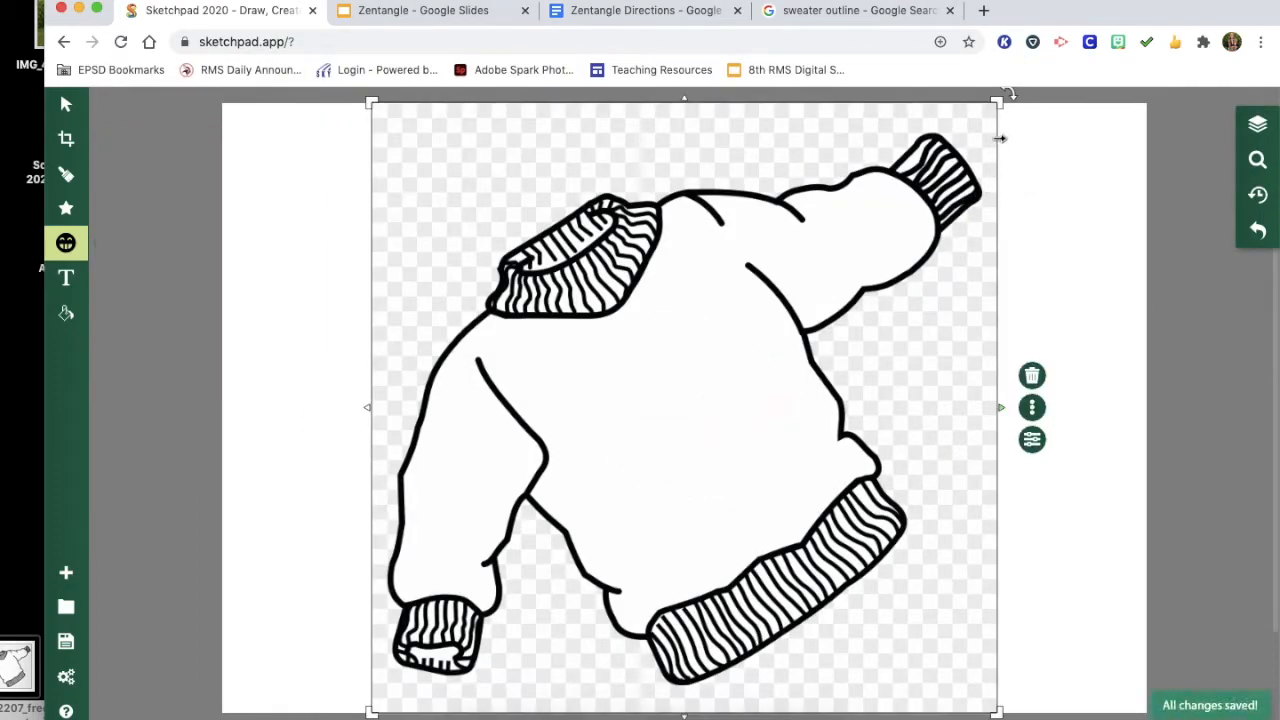
Step: Rotate the sweater clipart so it stands upright and enlarge it to span most of the page width
drag(1008, 95, 1169, 330)
click(1258, 160)
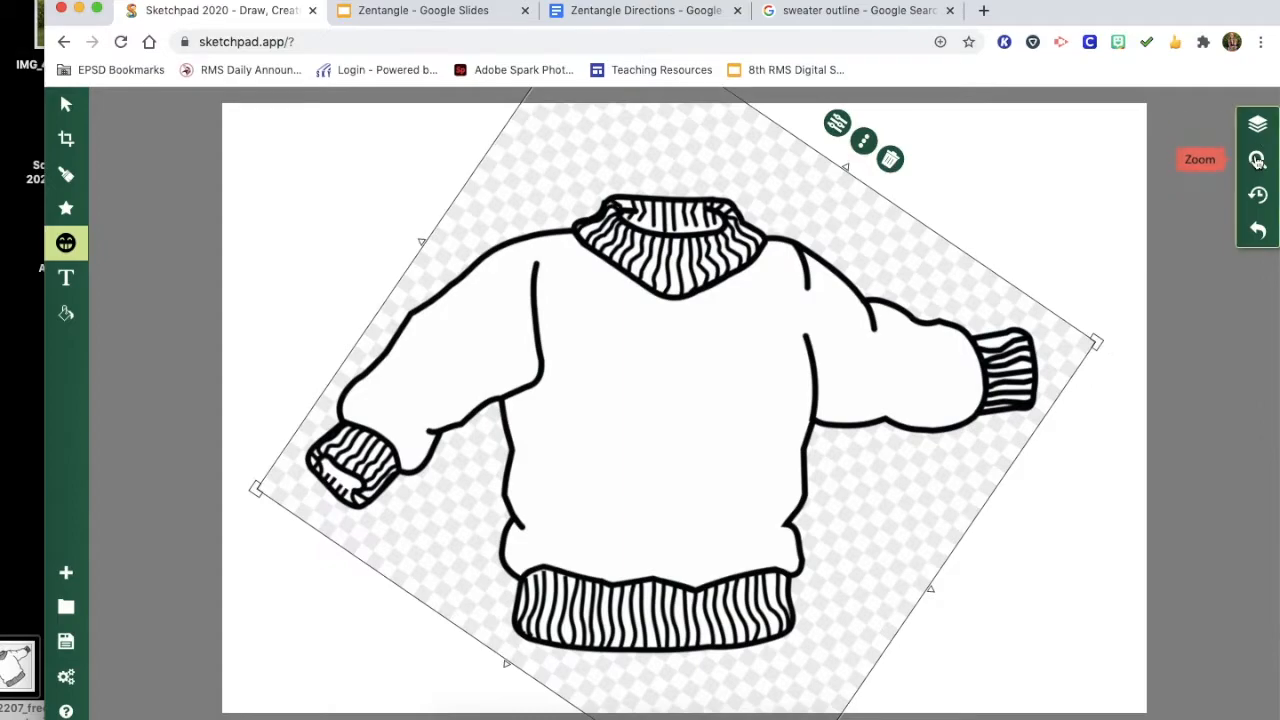
drag(1204, 234, 1204, 237)
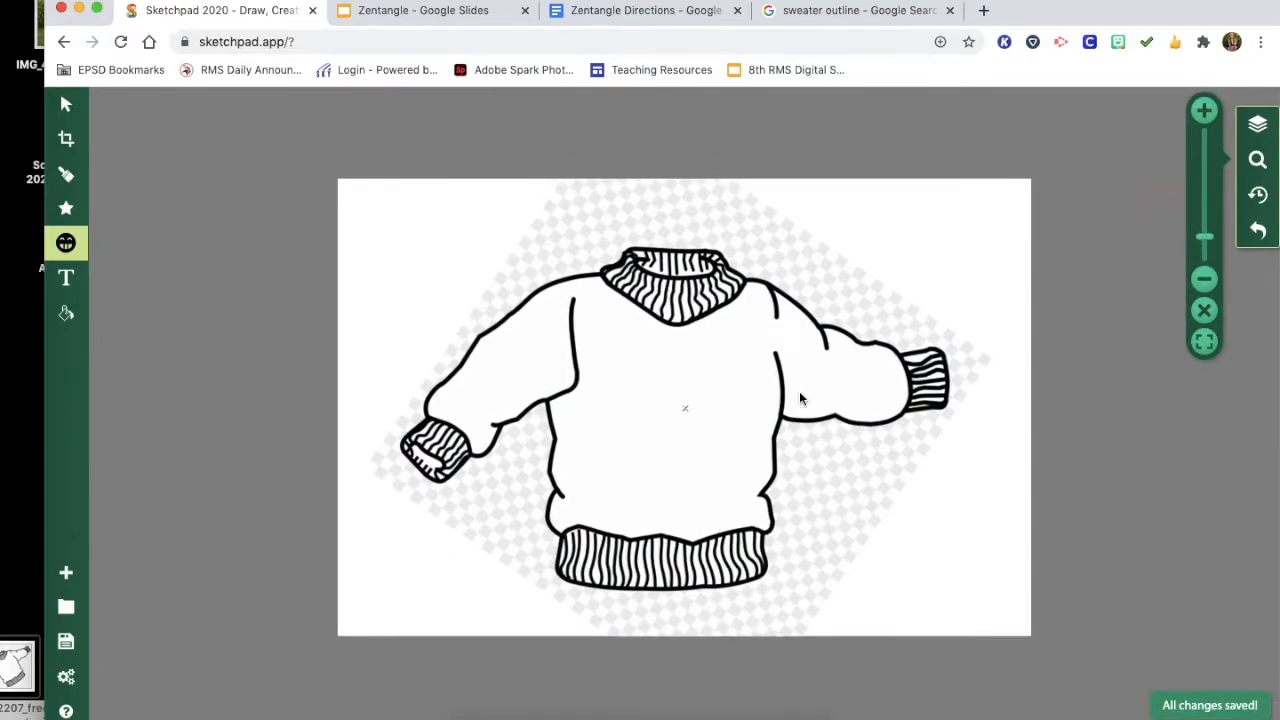
drag(866, 364, 869, 386)
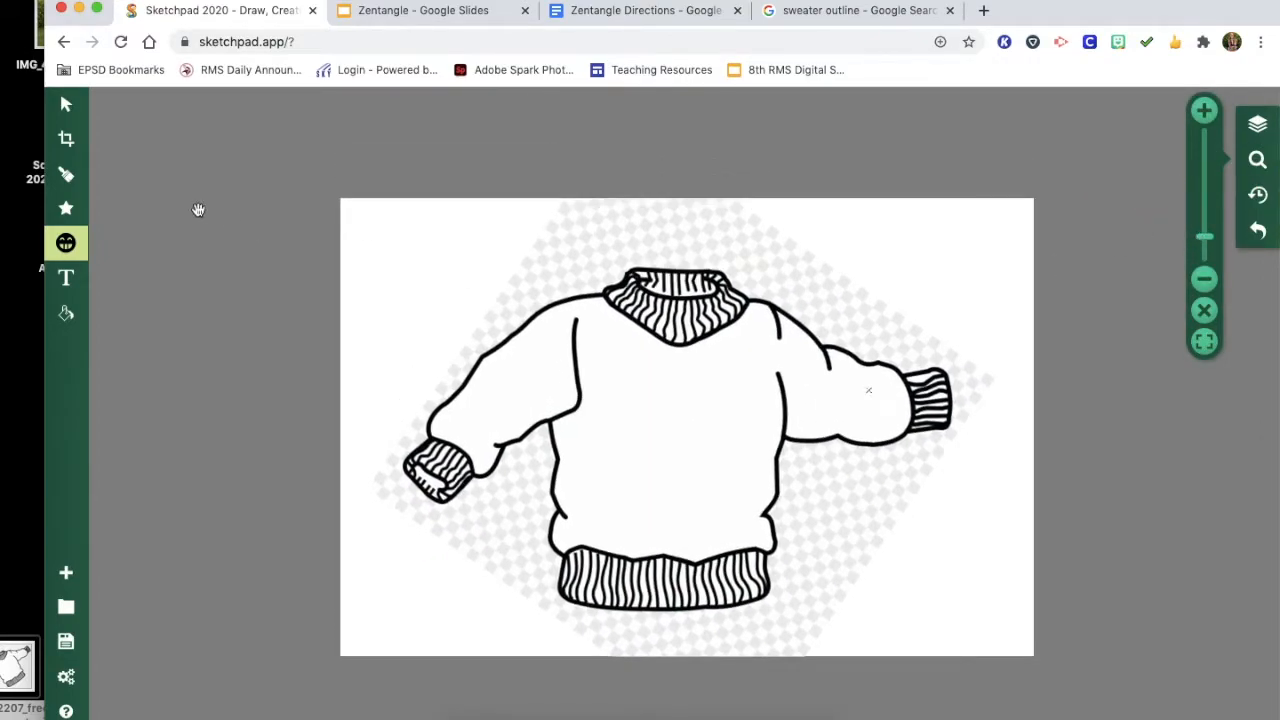
click(66, 104)
drag(944, 400, 943, 403)
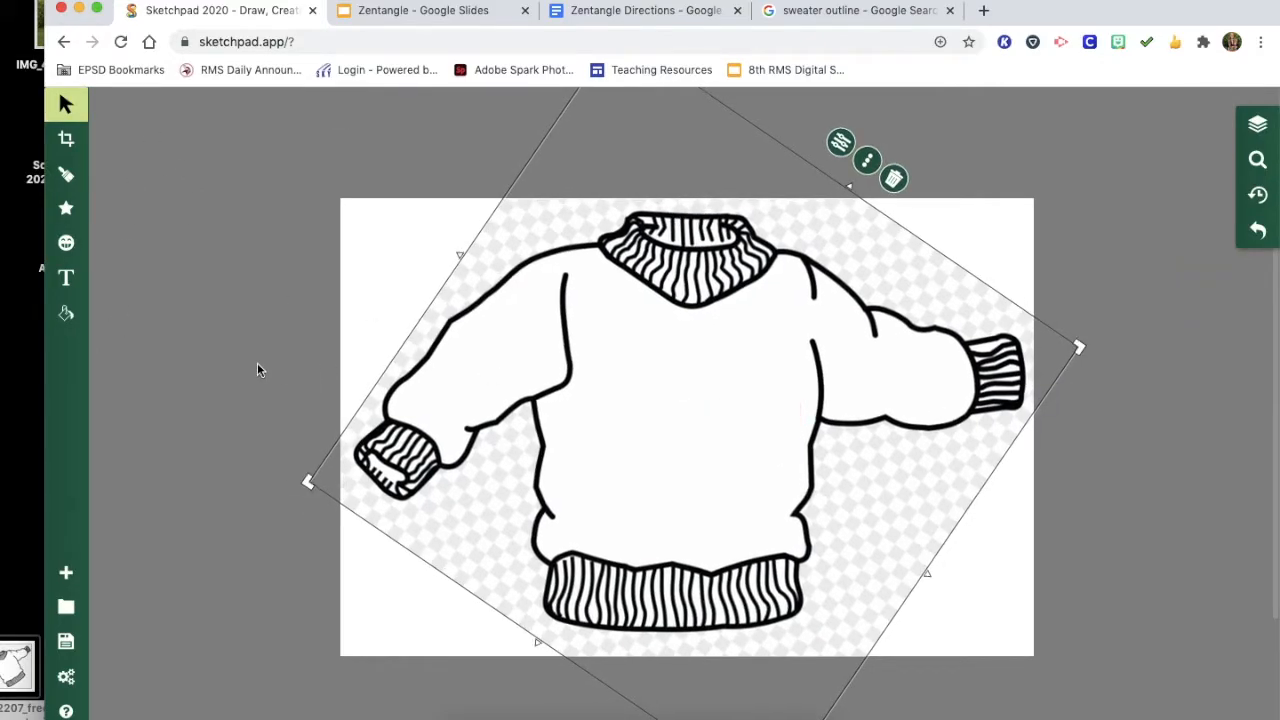
Step: Hide and show the Clipart layer repeatedly to check what it contributes to the drawing, leaving it shown
click(1257, 126)
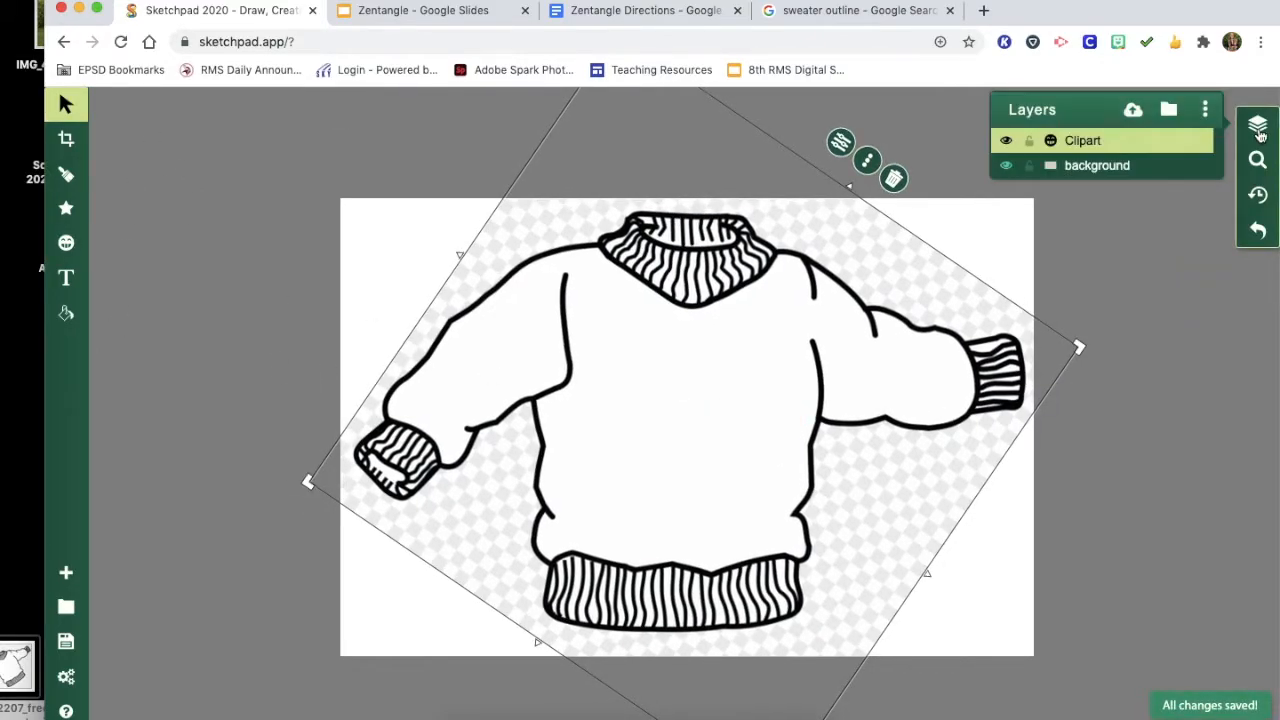
click(1005, 142)
click(1005, 142)
click(1005, 142)
click(1005, 142)
click(1005, 142)
click(1005, 142)
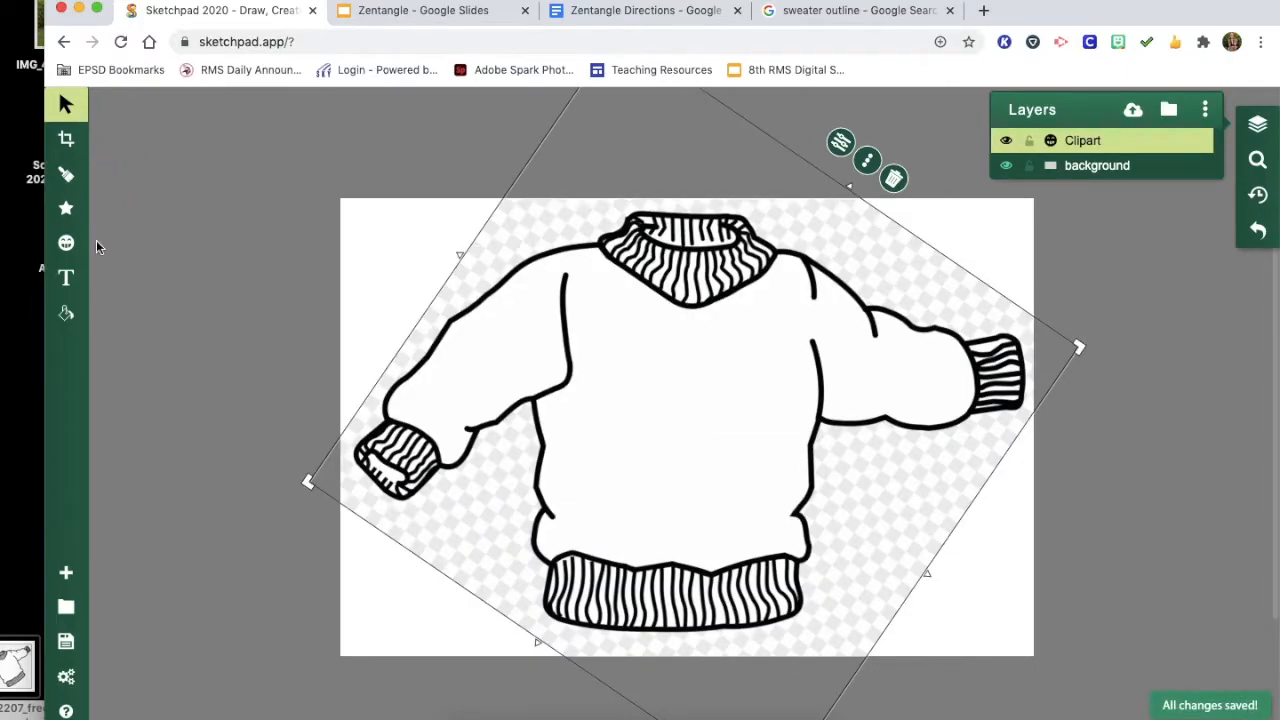
Step: Try a looping Paintbrush stroke across the sweater with a red linear gradient outline at 67 px, and undo it
click(66, 176)
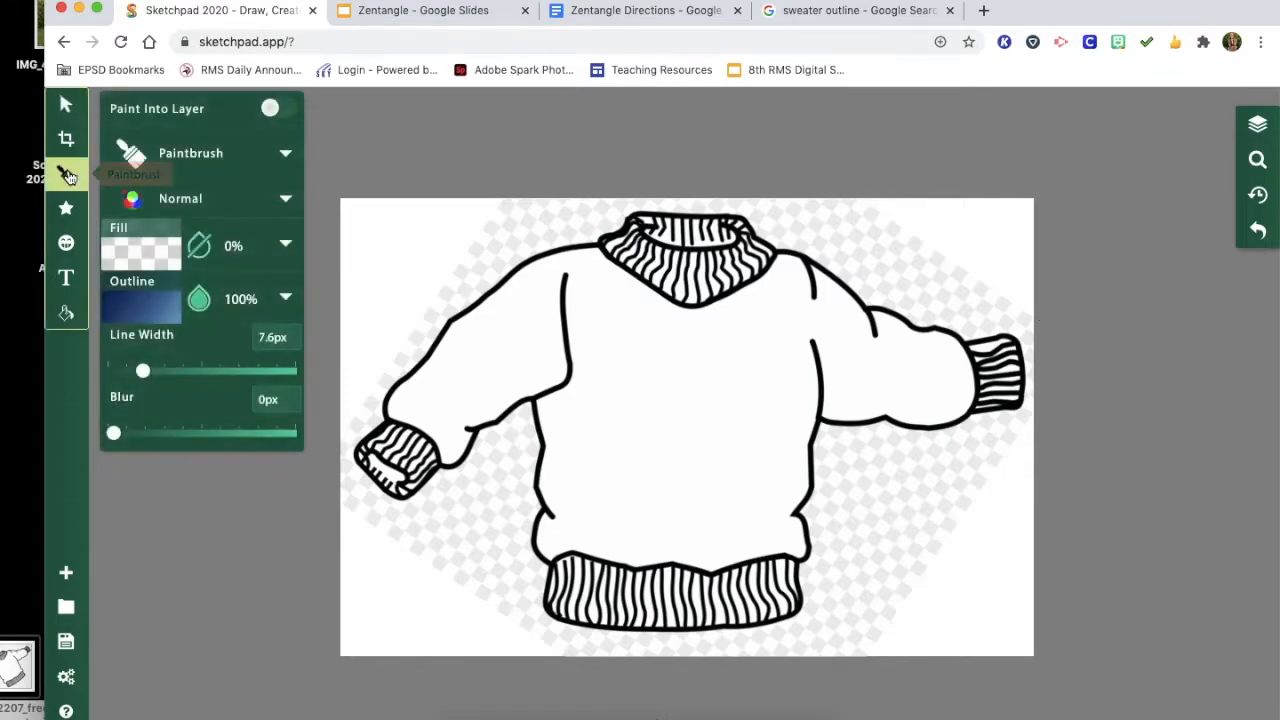
click(140, 325)
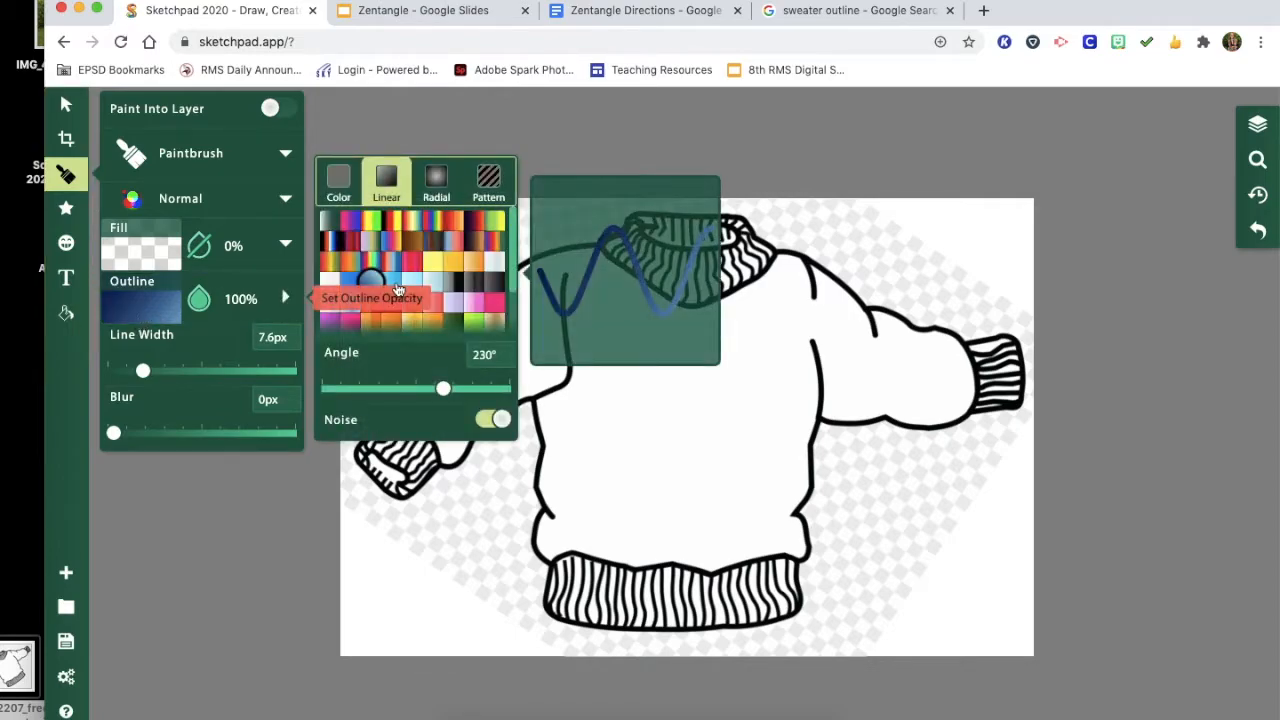
click(144, 318)
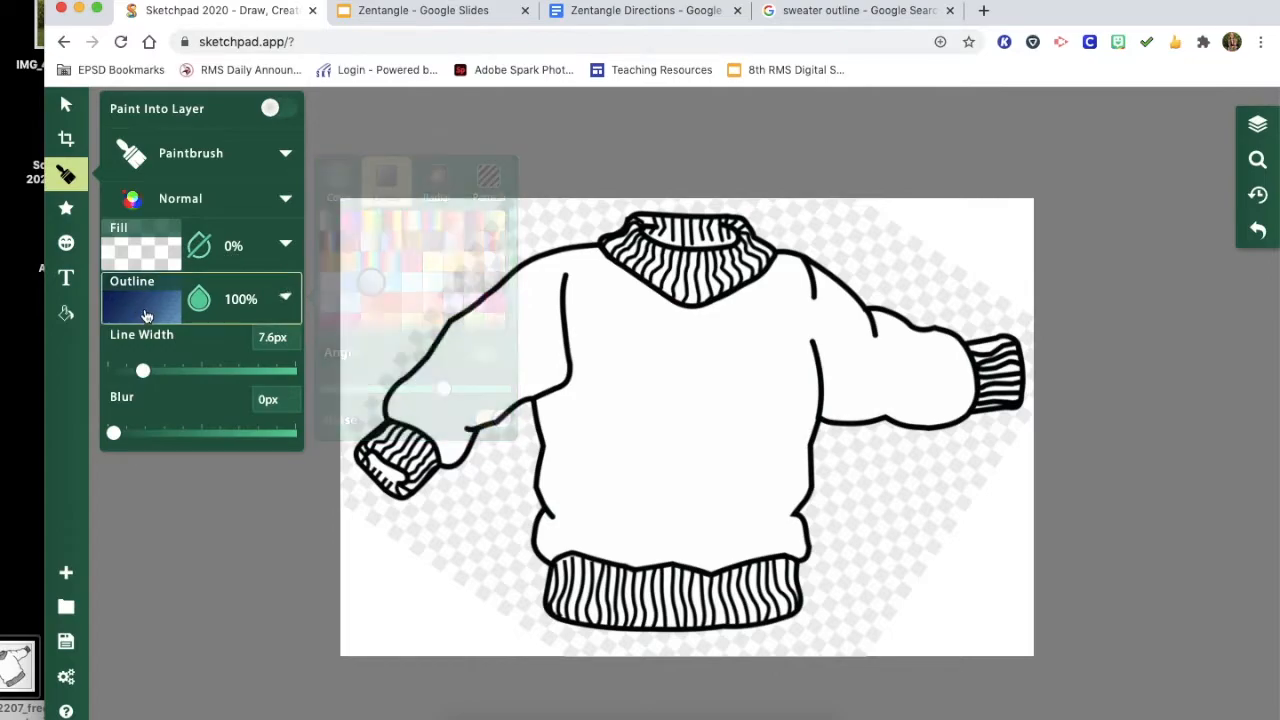
click(144, 318)
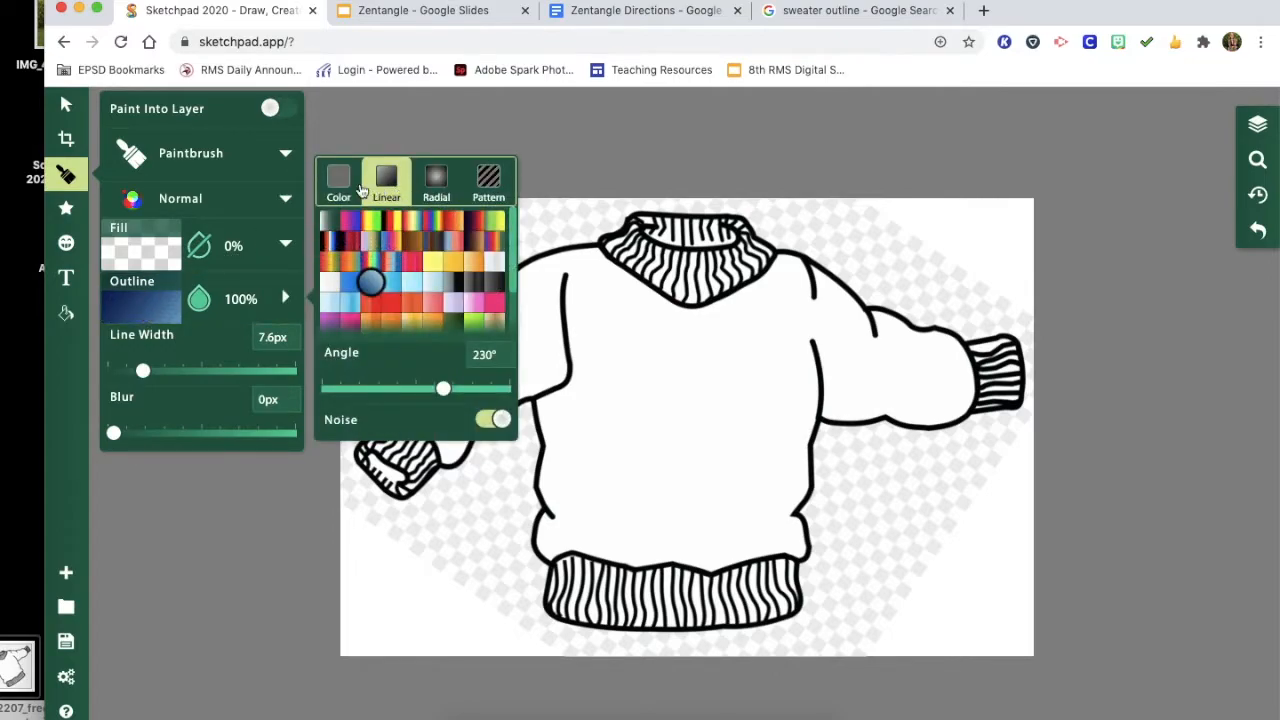
click(394, 224)
click(411, 261)
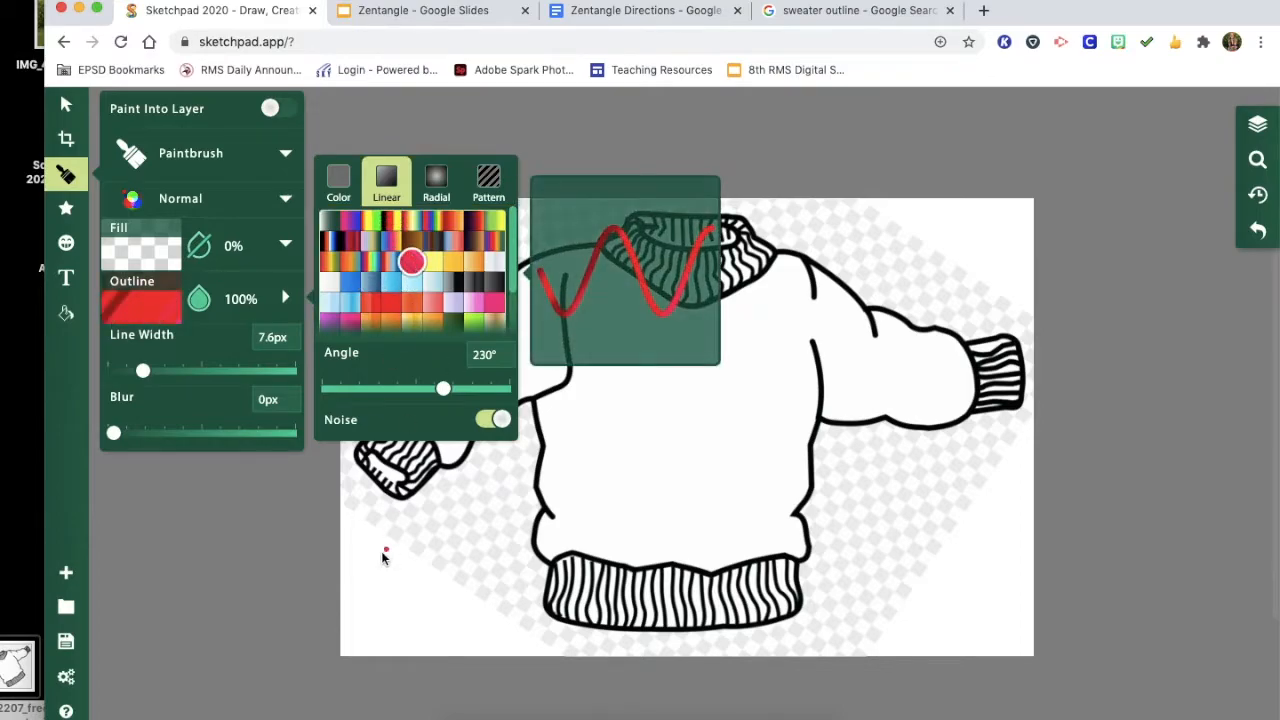
drag(147, 371, 206, 370)
mouse_move(358, 552)
mouse_down()
mouse_move(520, 508)
mouse_move(609, 400)
mouse_move(707, 460)
mouse_move(828, 391)
mouse_move(907, 448)
mouse_move(822, 576)
mouse_move(656, 609)
mouse_move(523, 656)
mouse_move(420, 626)
mouse_move(465, 440)
mouse_move(443, 406)
mouse_up()
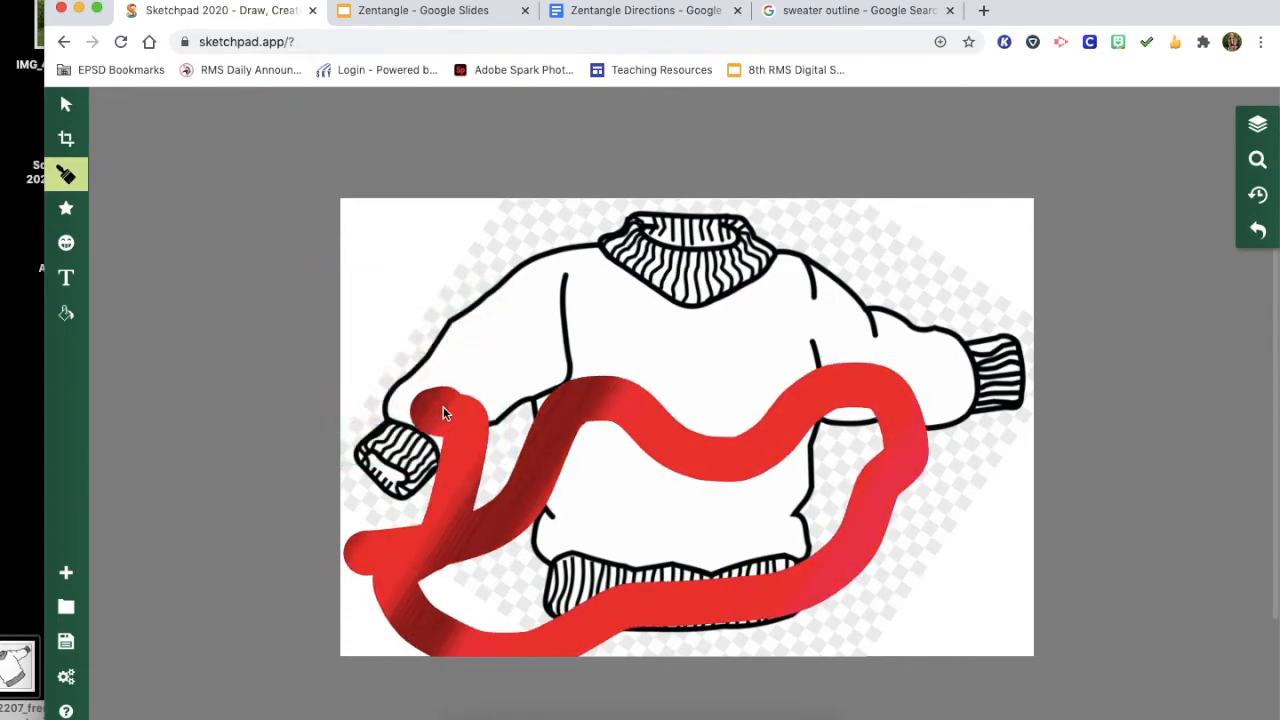
click(1270, 228)
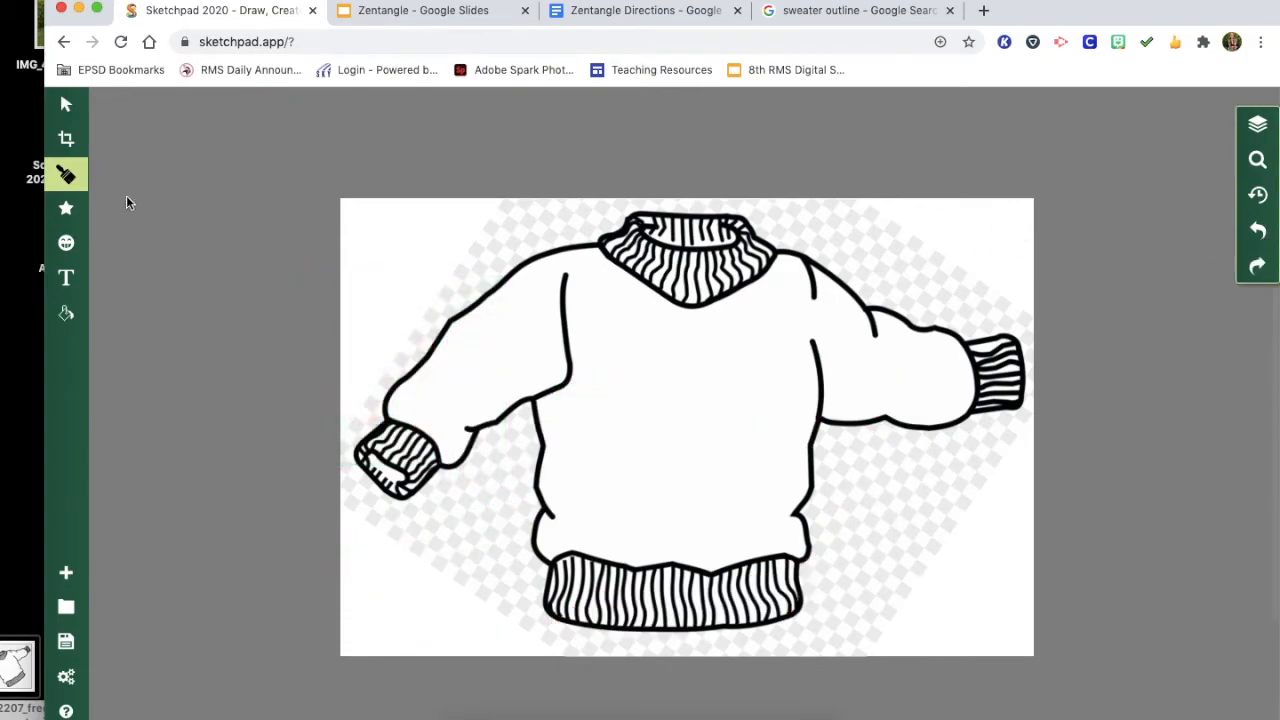
Step: Set the Paintbrush outline to solid black #000000 with a 6 px line width
click(46, 178)
click(140, 305)
click(338, 180)
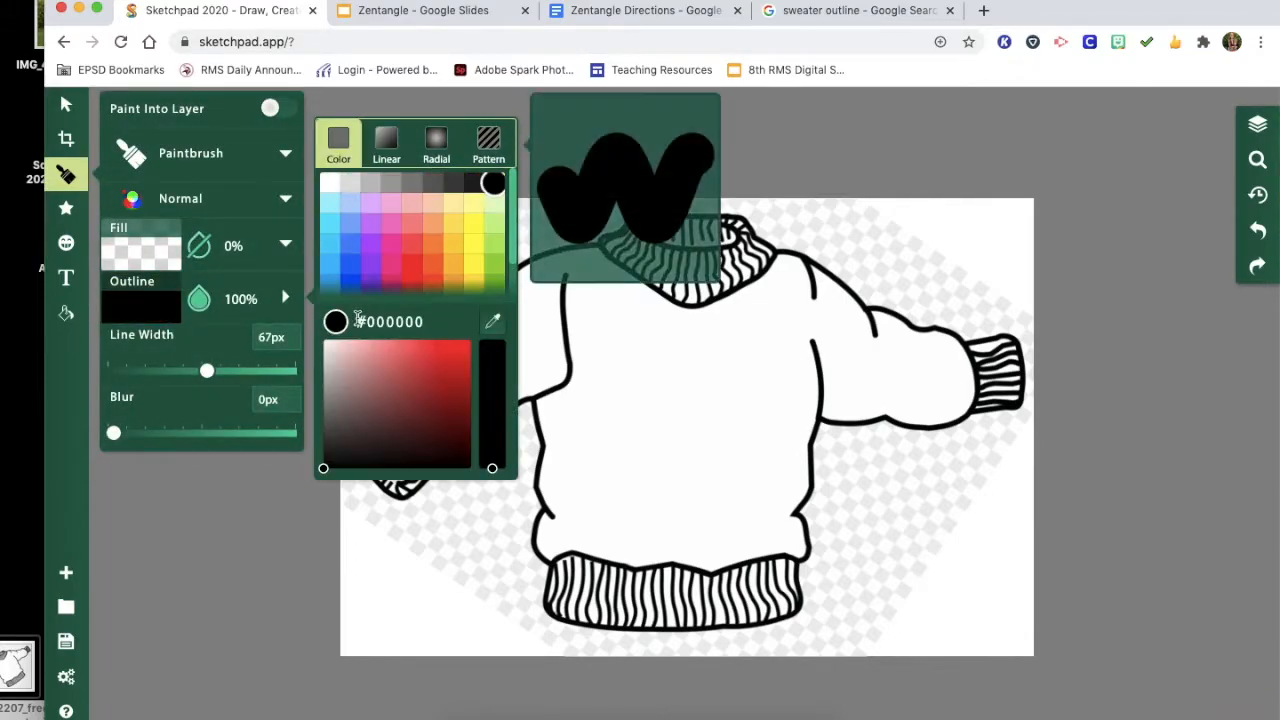
drag(206, 371, 138, 371)
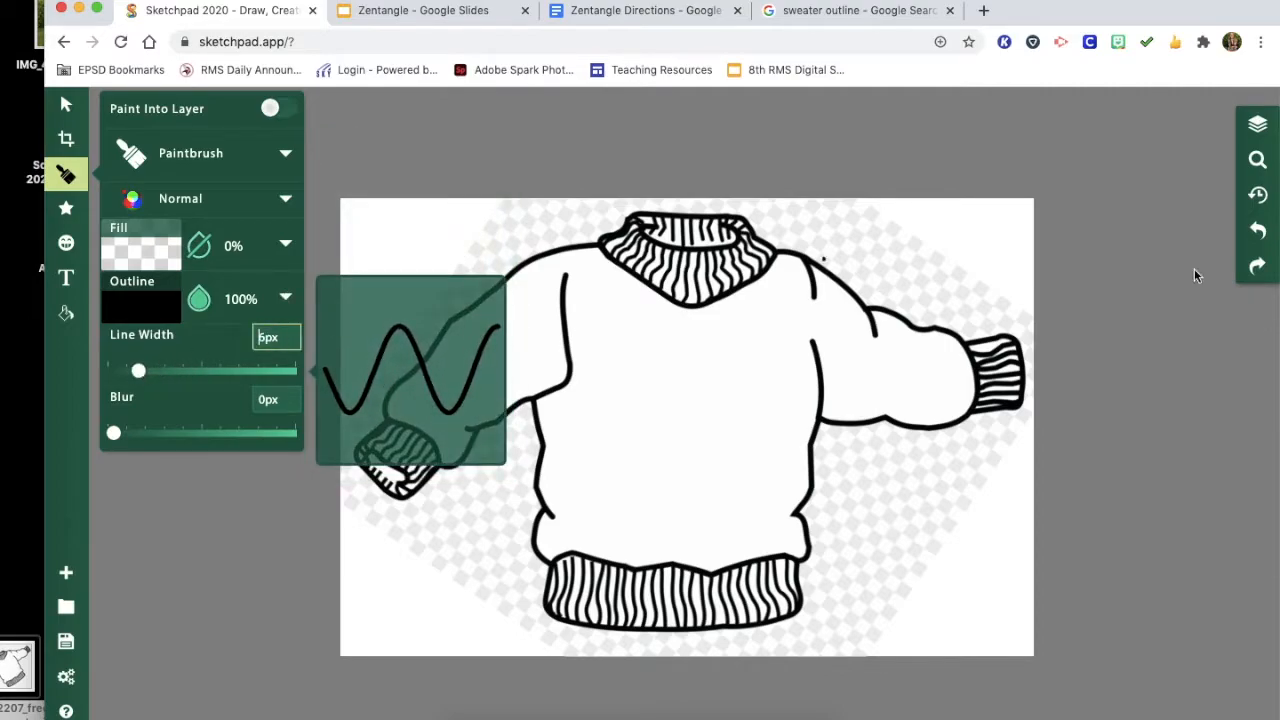
click(1258, 127)
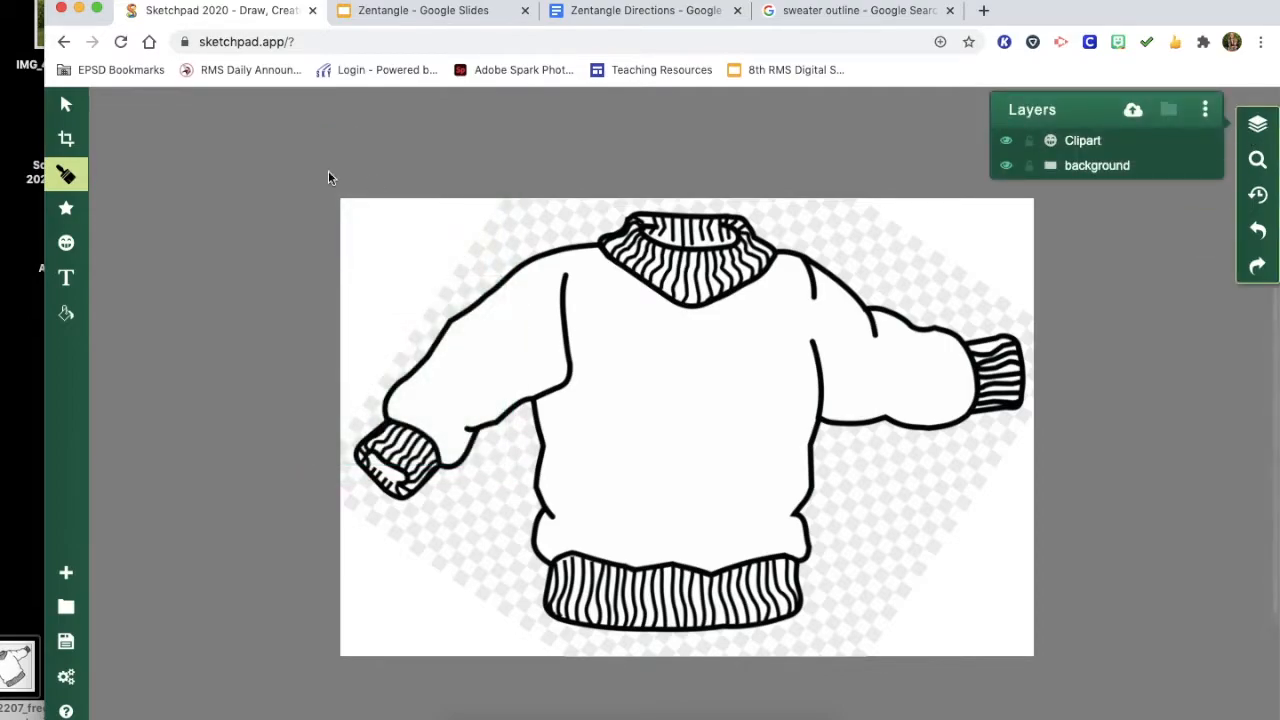
click(67, 178)
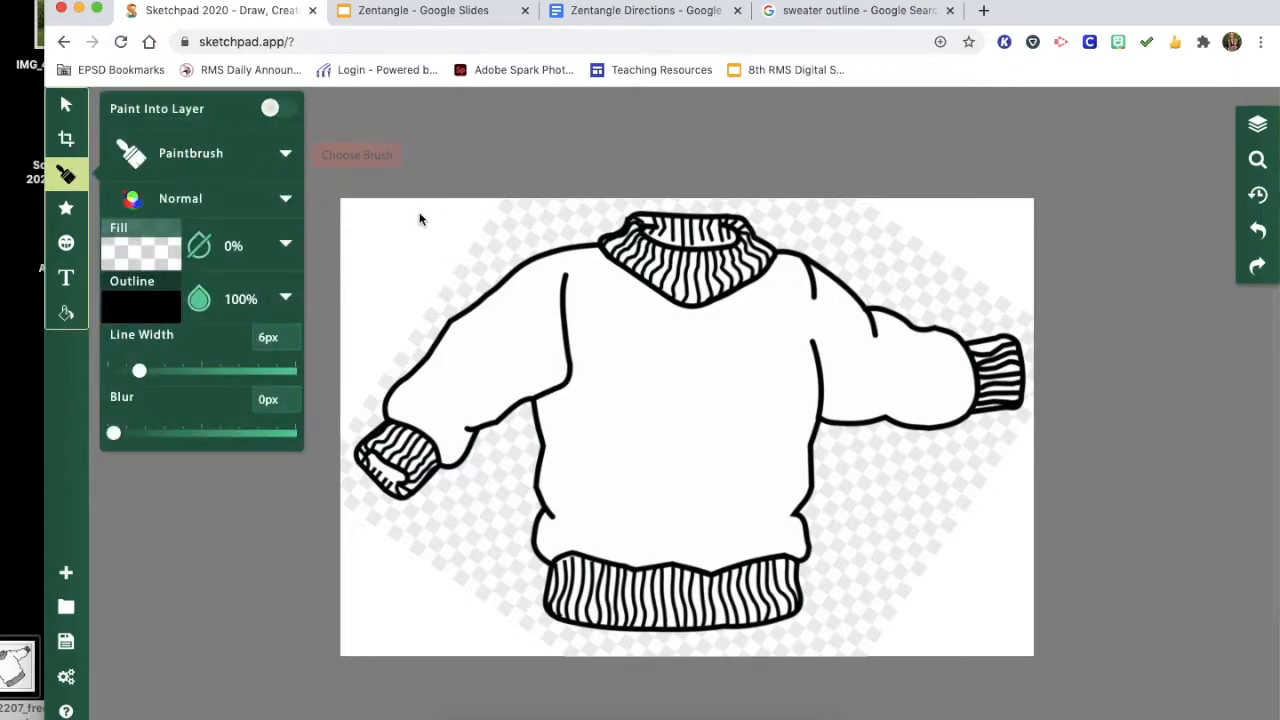
Step: Trace the left sleeve's outer edge, cuff and underside over the clipart with the Paintbrush
click(1259, 163)
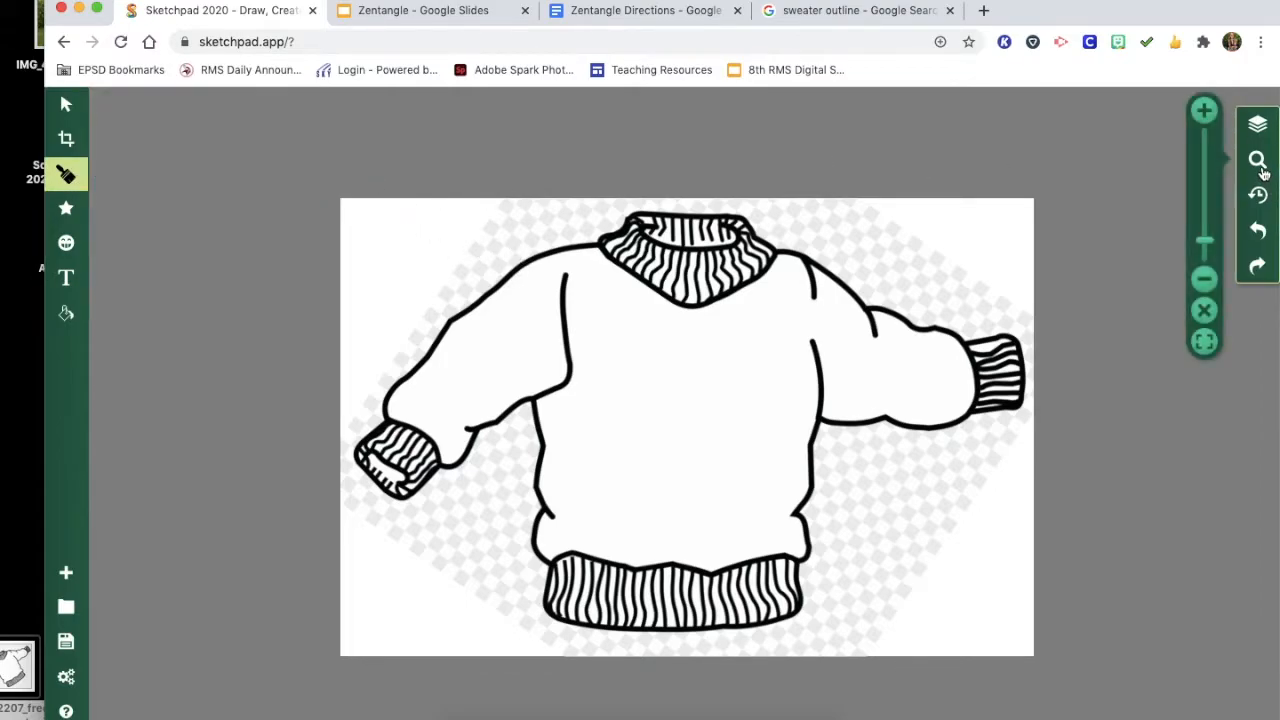
click(1205, 110)
click(1205, 110)
click(1205, 110)
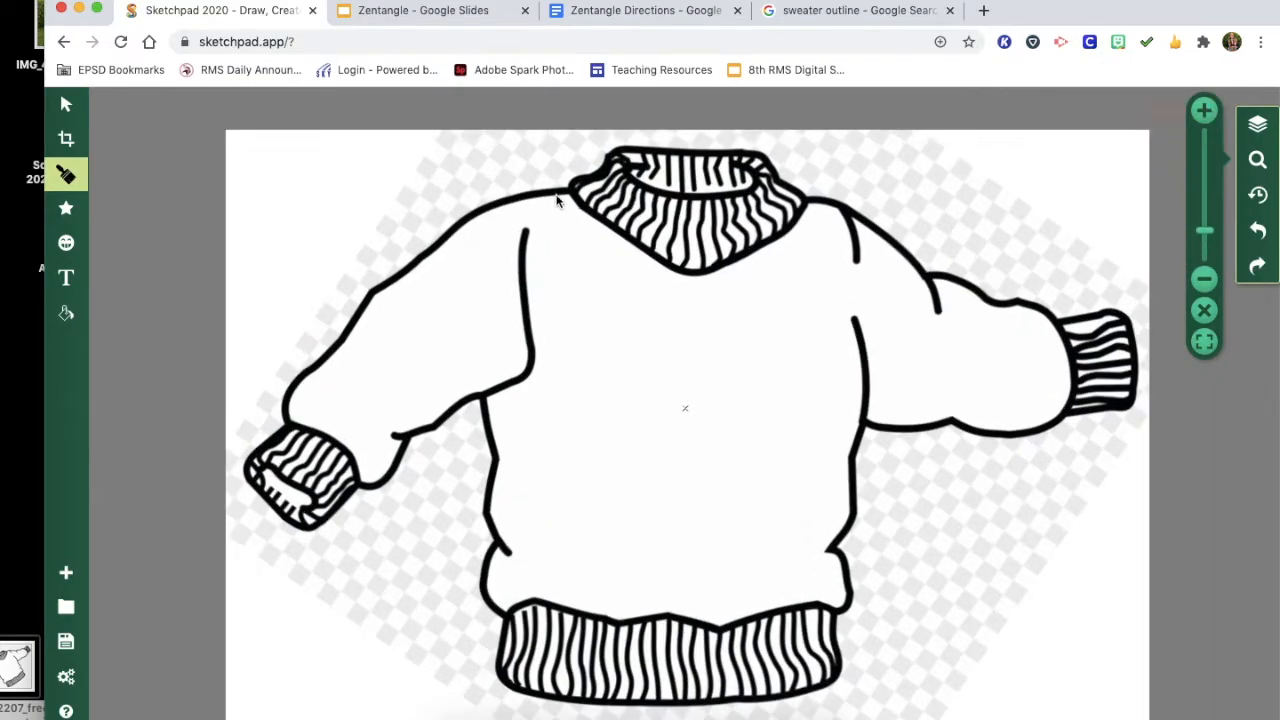
click(66, 175)
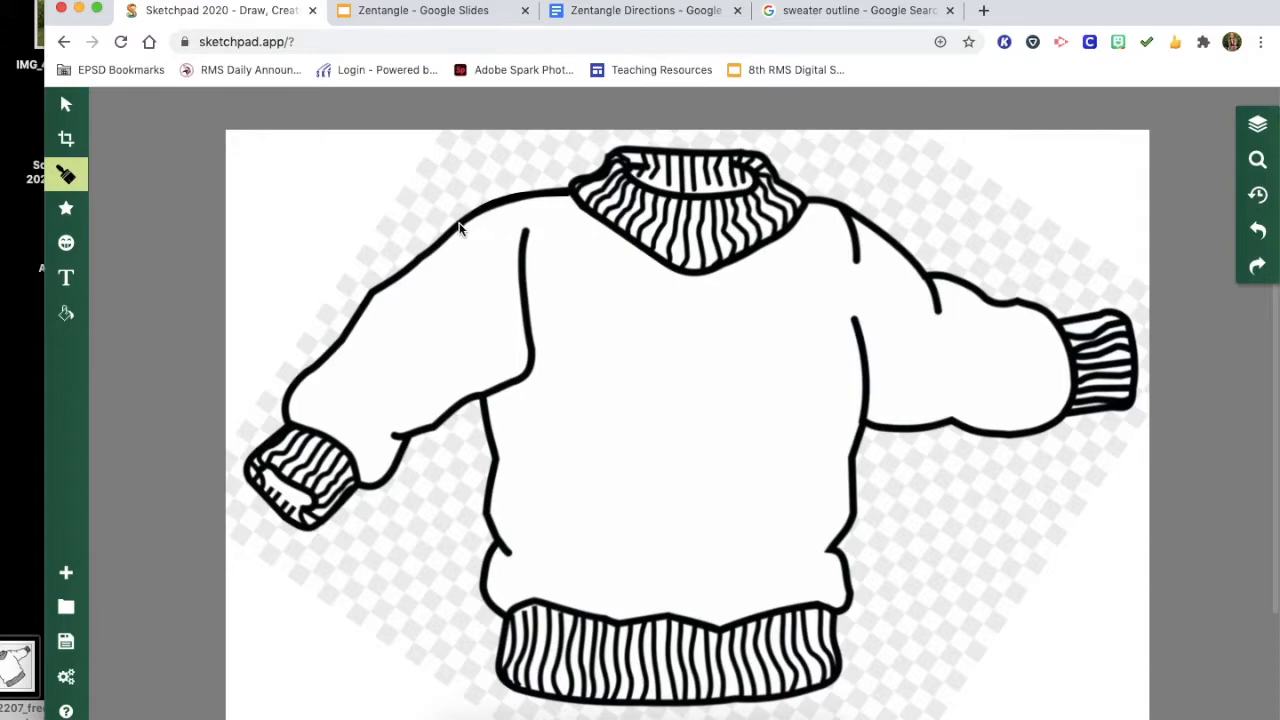
mouse_move(430, 256)
mouse_down()
mouse_move(369, 299)
mouse_move(245, 468)
mouse_move(355, 492)
mouse_up()
mouse_move(290, 426)
mouse_down()
mouse_move(356, 486)
mouse_move(408, 439)
mouse_up()
Step: Hide and show the Clipart layer to check the traced sleeve lines, and review the brush stroke layers
click(1257, 124)
click(1006, 240)
click(1006, 240)
click(66, 174)
click(272, 116)
click(1257, 124)
click(67, 178)
click(1257, 124)
Step: Trace the left armhole seam, both sides of the body, the bottom band and the left edge of the collar
mouse_move(396, 436)
mouse_down()
mouse_move(526, 291)
mouse_move(526, 232)
mouse_up()
mouse_move(484, 399)
mouse_down()
mouse_move(513, 558)
mouse_move(508, 612)
mouse_up()
mouse_move(508, 608)
mouse_down()
mouse_move(812, 603)
mouse_move(838, 660)
mouse_up()
mouse_move(838, 612)
mouse_down()
mouse_move(830, 548)
mouse_move(855, 320)
mouse_up()
mouse_move(620, 152)
mouse_down()
mouse_move(806, 200)
mouse_move(573, 190)
mouse_up()
Step: Trace the rest of the collar and the right sleeve's upper edge, underside and cuff seam
scroll(655, 543, right, 2)
drag(672, 196, 721, 256)
mouse_move(708, 206)
mouse_down()
mouse_move(802, 307)
mouse_move(937, 380)
mouse_up()
drag(935, 410, 731, 420)
scroll(815, 420, down, 1)
click(1257, 124)
drag(925, 296, 938, 388)
click(1257, 124)
Step: Draw thin rib lines inside the turtleneck collar, following the clipart's knit pattern
click(68, 177)
mouse_move(540, 178)
mouse_down()
mouse_move(540, 236)
mouse_move(567, 238)
mouse_up()
drag(622, 186, 622, 206)
drag(622, 156, 624, 178)
drag(496, 158, 498, 177)
click(1257, 124)
scroll(1062, 605, down, 3)
mouse_move(516, 128)
mouse_down()
mouse_move(517, 151)
mouse_move(585, 159)
mouse_up()
Step: Draw thin rib lines on the left cuff, along the bottom band and on the right cuff
drag(166, 480, 178, 492)
drag(398, 586, 403, 663)
drag(463, 601, 460, 652)
drag(503, 601, 505, 667)
drag(545, 599, 552, 660)
mouse_move(564, 601)
mouse_down()
mouse_move(570, 671)
mouse_move(612, 650)
mouse_up()
drag(640, 591, 636, 626)
scroll(700, 520, up, 1)
click(1257, 124)
drag(960, 346, 987, 352)
Step: Hide and show the Clipart layer below the Paintbrush layers to compare the tracing with the original, leaving it shown
click(1258, 132)
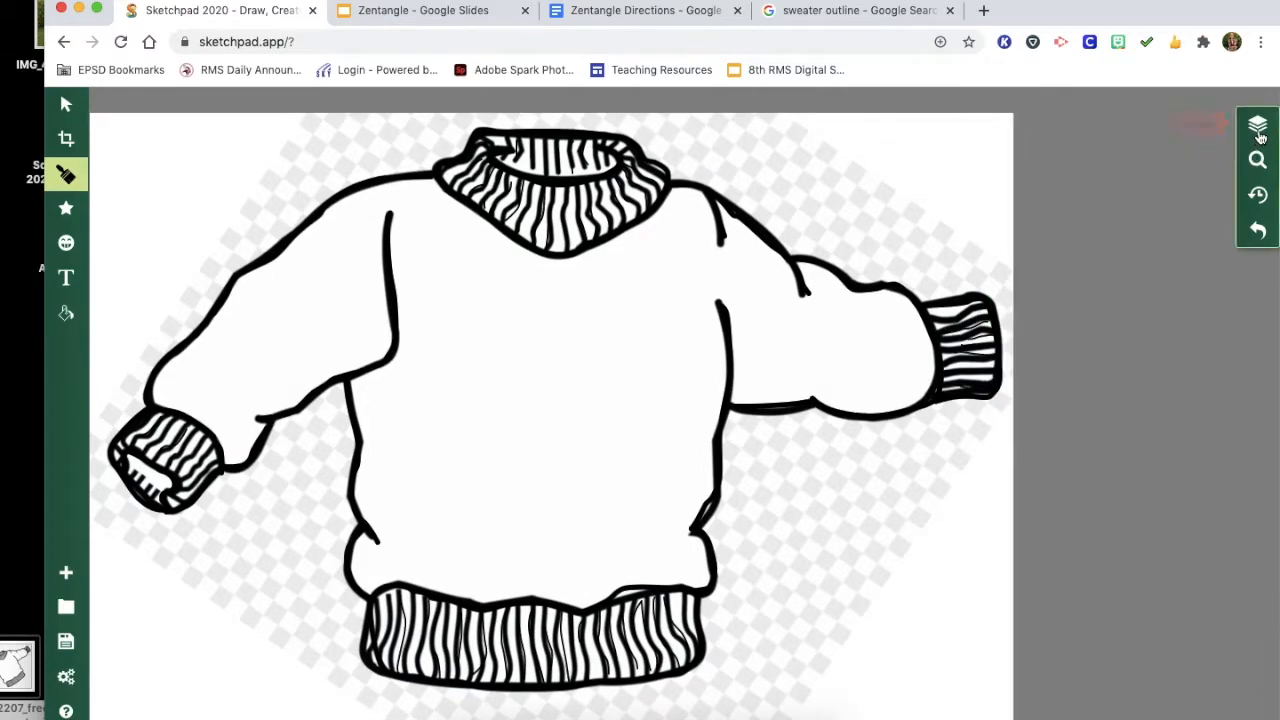
scroll(1092, 436, down, 5)
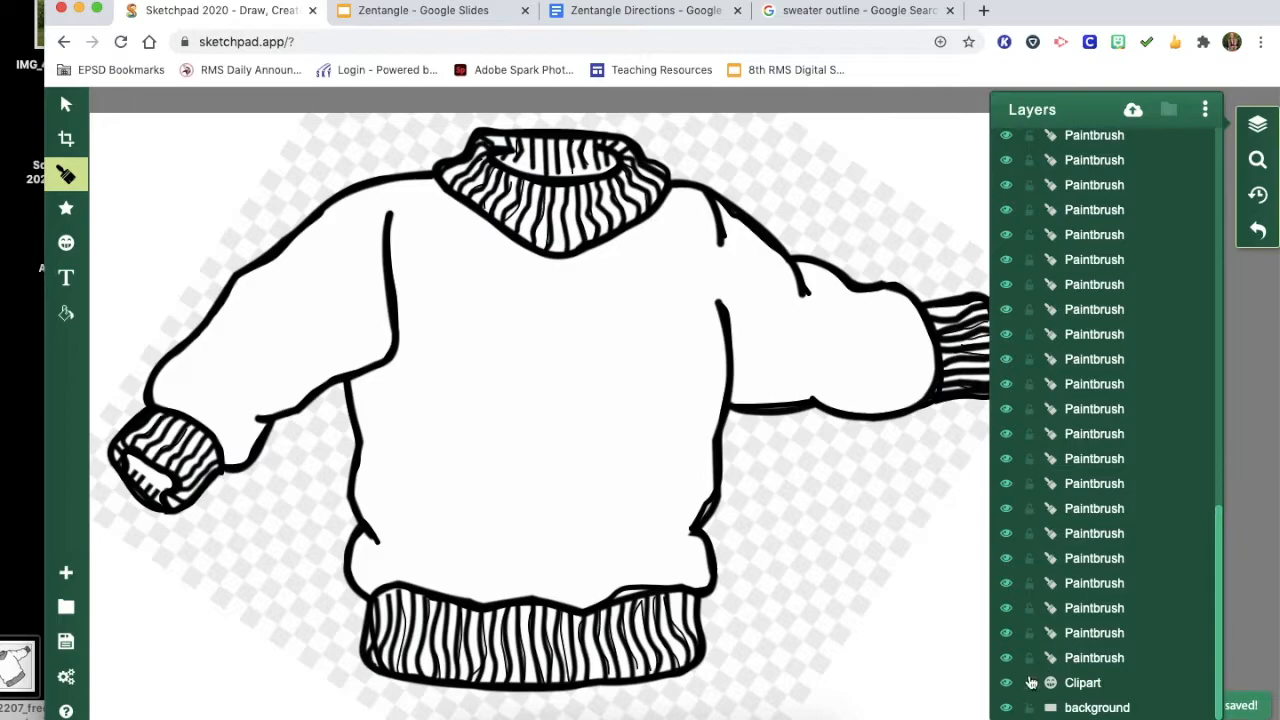
click(1006, 684)
click(1006, 684)
click(1006, 684)
click(1006, 684)
click(1006, 684)
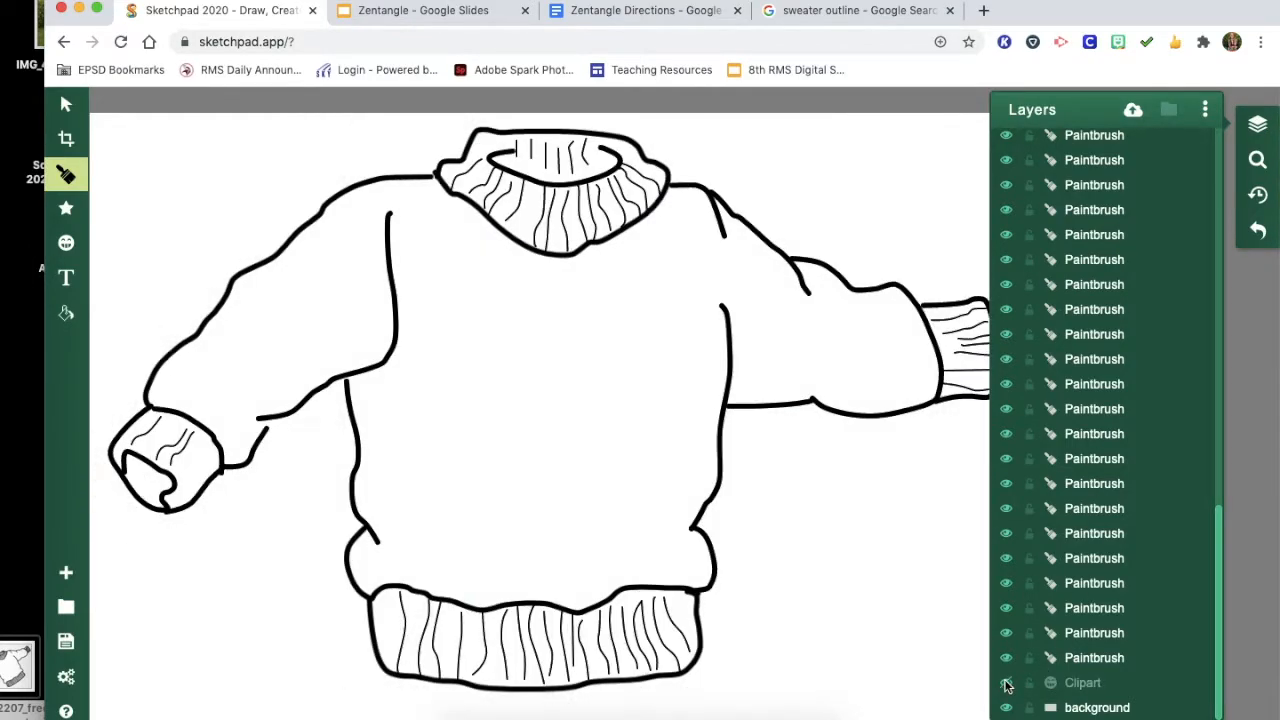
click(1006, 684)
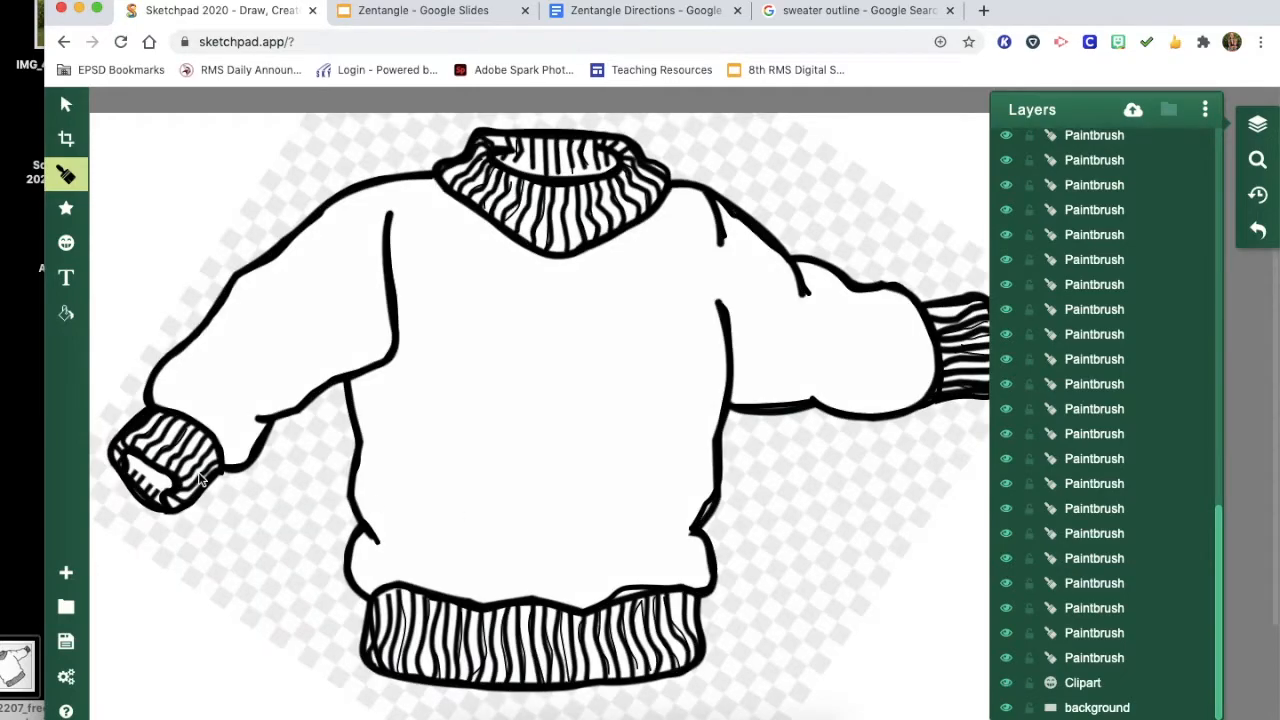
Step: Add the missing thin rib lines on the underside and inside of the left cuff
mouse_move(180, 484)
mouse_down()
mouse_move(214, 452)
mouse_move(222, 462)
mouse_up()
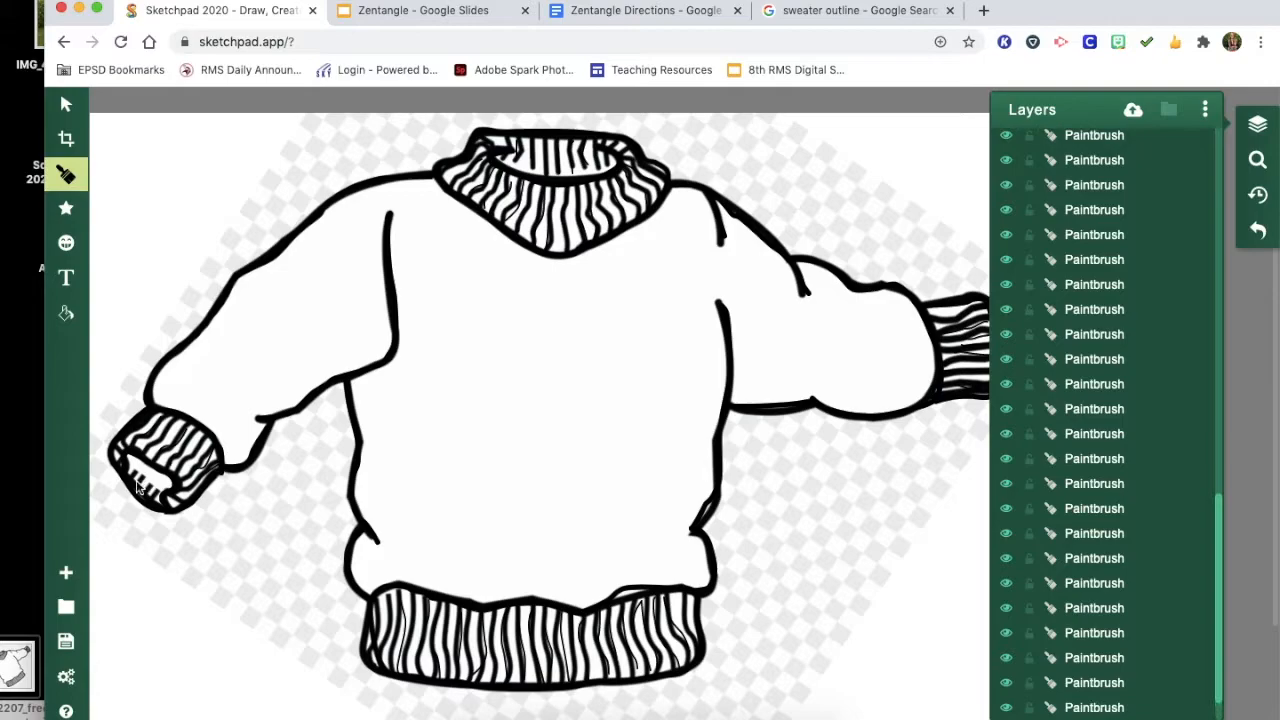
drag(135, 474, 146, 490)
Step: Toggle the Clipart layer's visibility to compare the tracing with the original, and delete that layer
scroll(1006, 690, down, 2)
click(1007, 684)
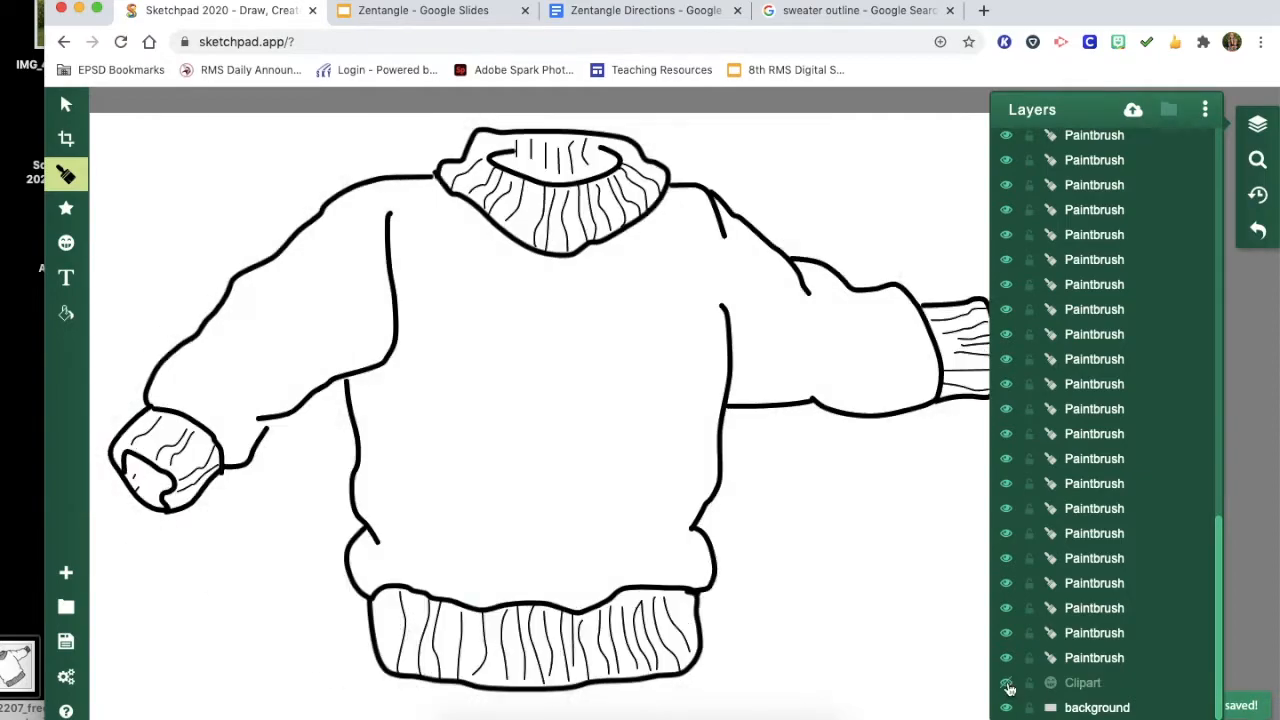
click(1007, 684)
click(1007, 684)
click(1007, 684)
click(1007, 684)
click(1008, 685)
click(1008, 685)
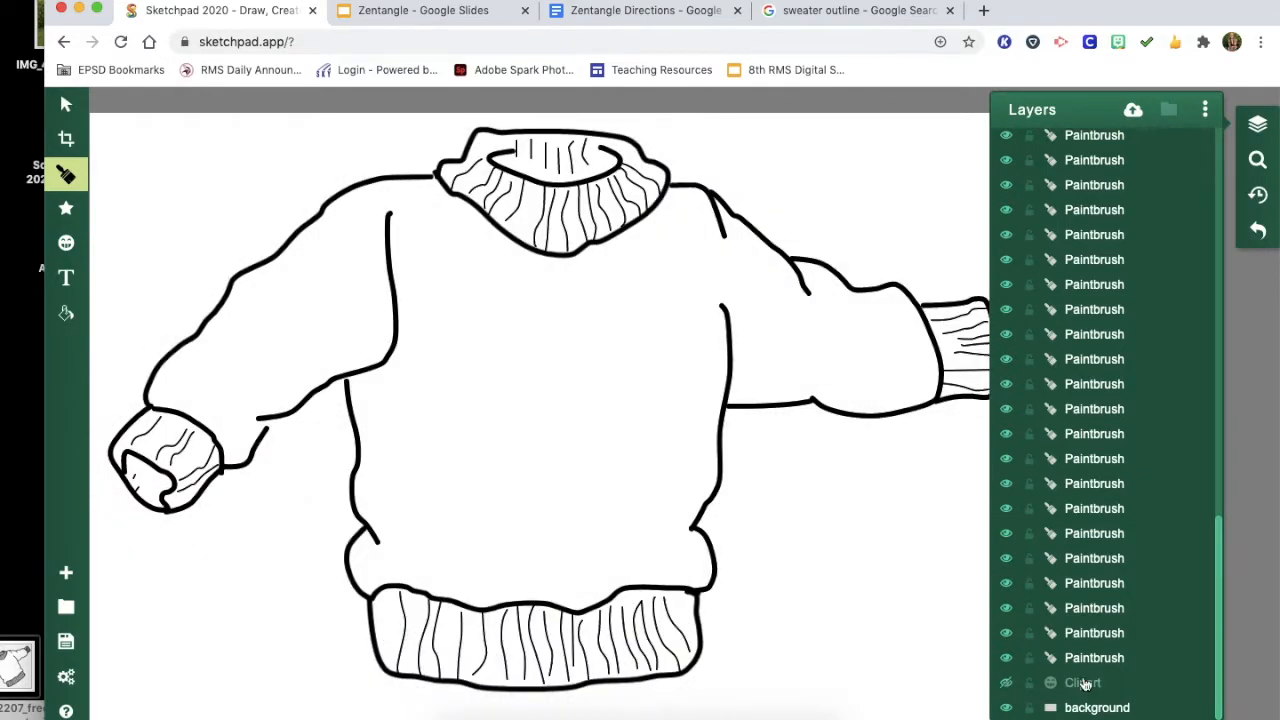
click(1086, 684)
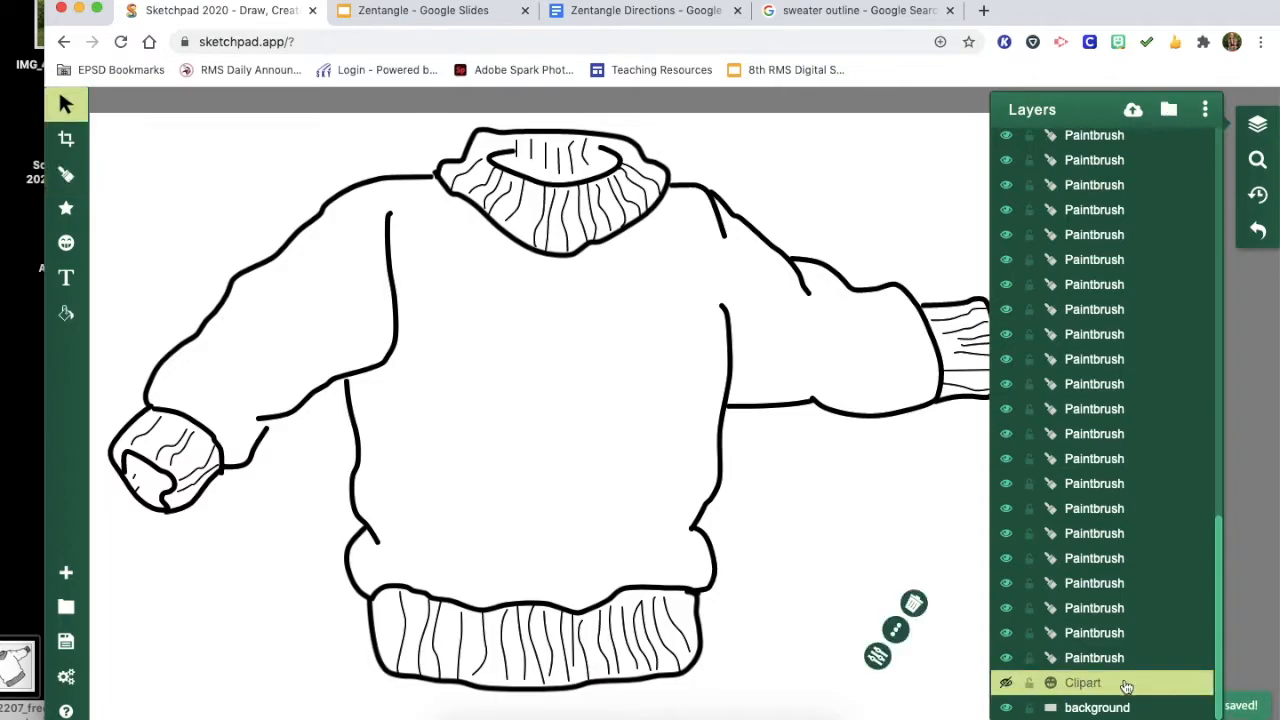
key(Delete)
Step: Select all the Paintbrush strokes of the sweater together and flatten them into one layer
click(724, 460)
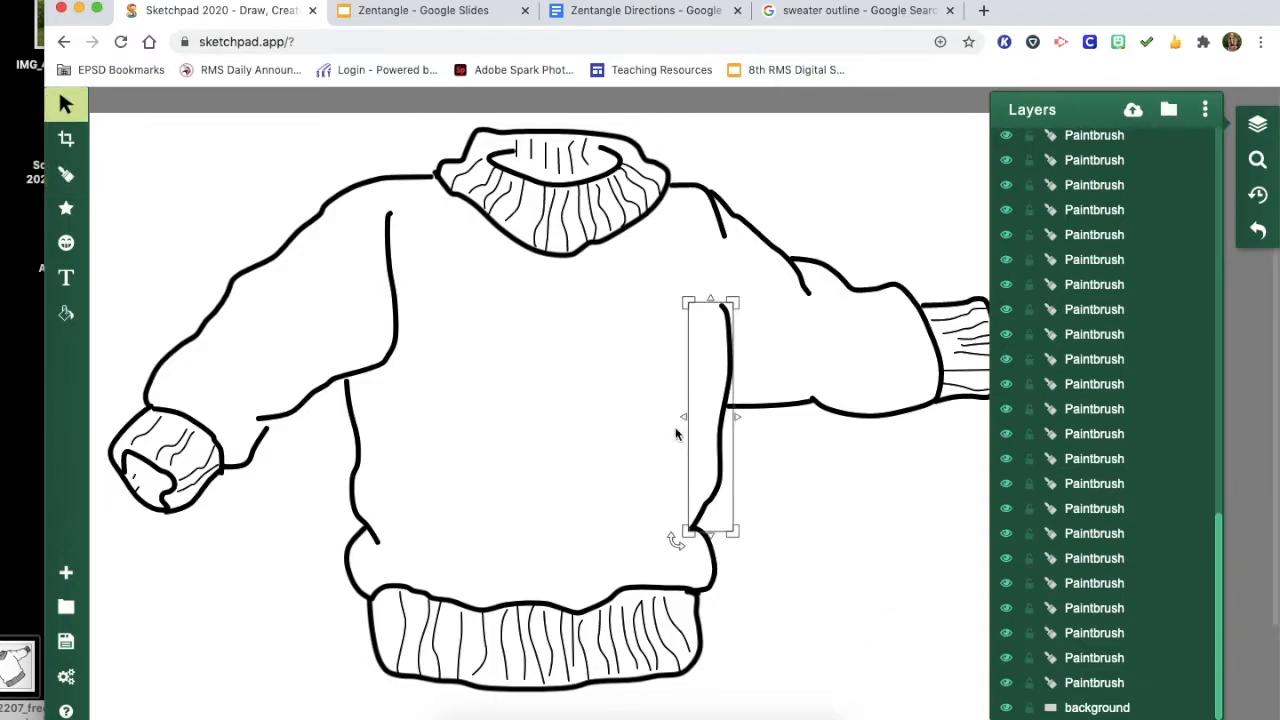
click(662, 182)
click(1257, 124)
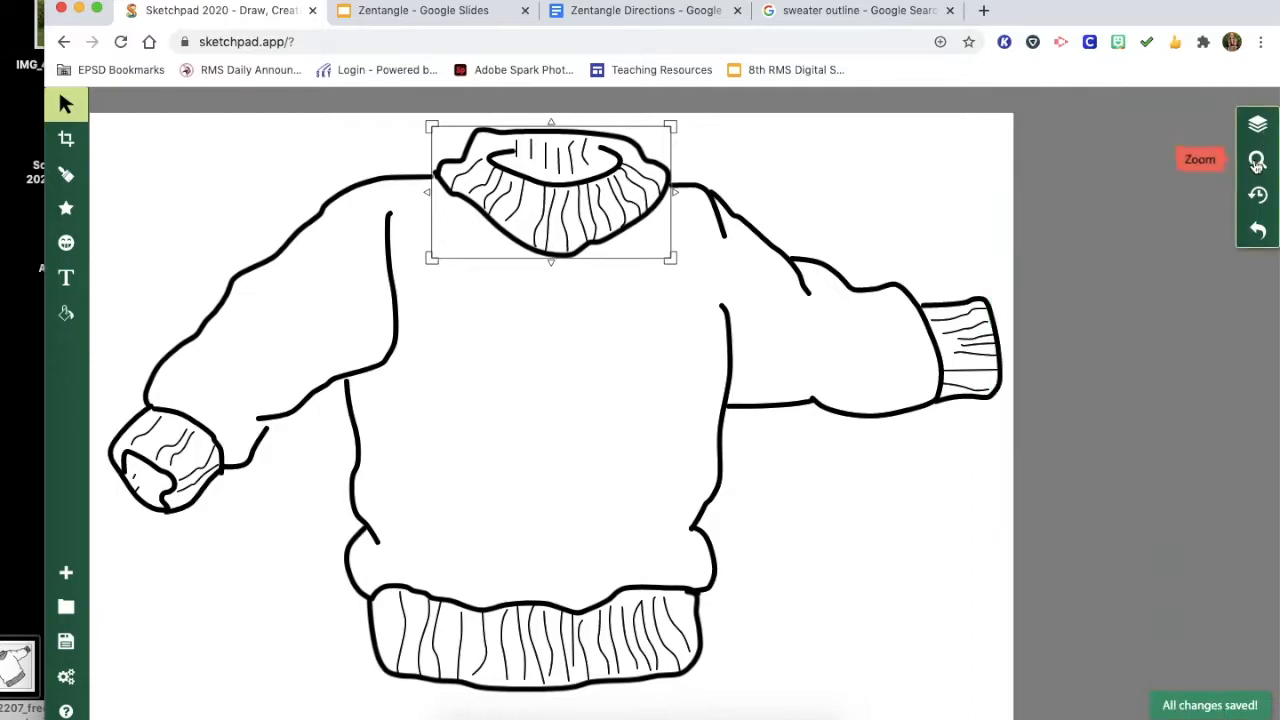
click(1257, 164)
drag(1206, 231, 1207, 246)
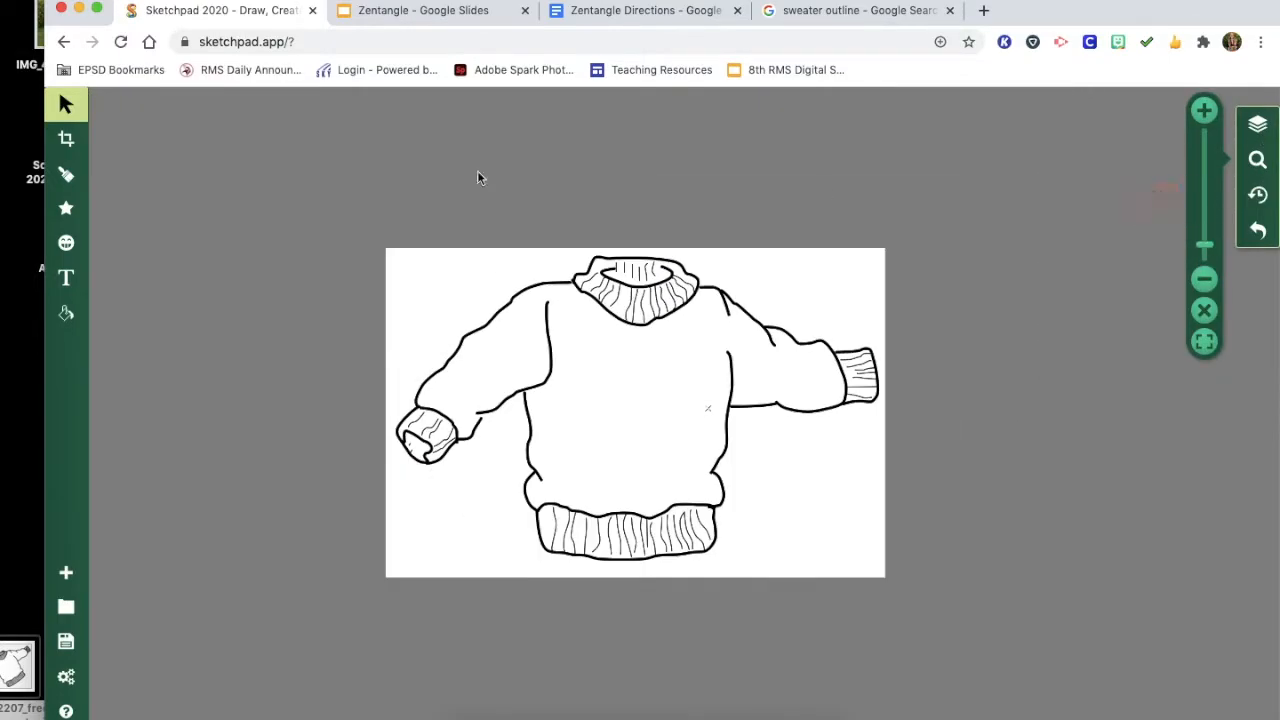
click(64, 106)
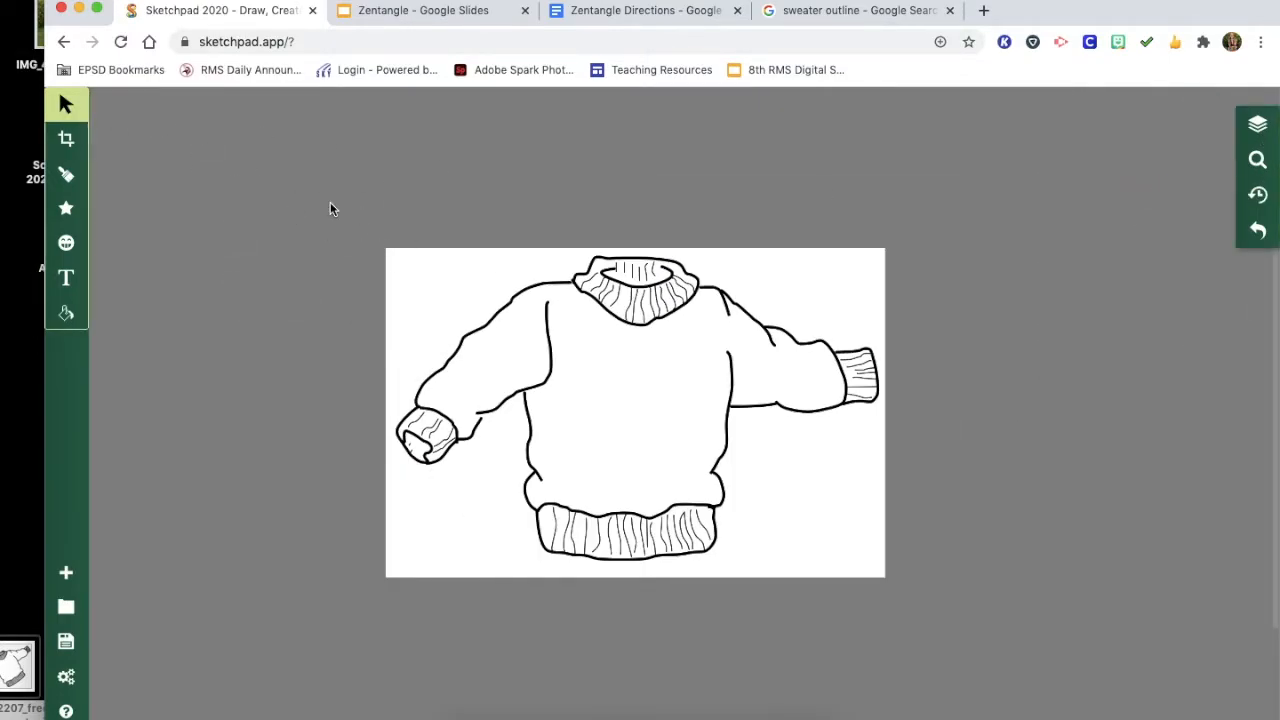
drag(335, 204, 887, 590)
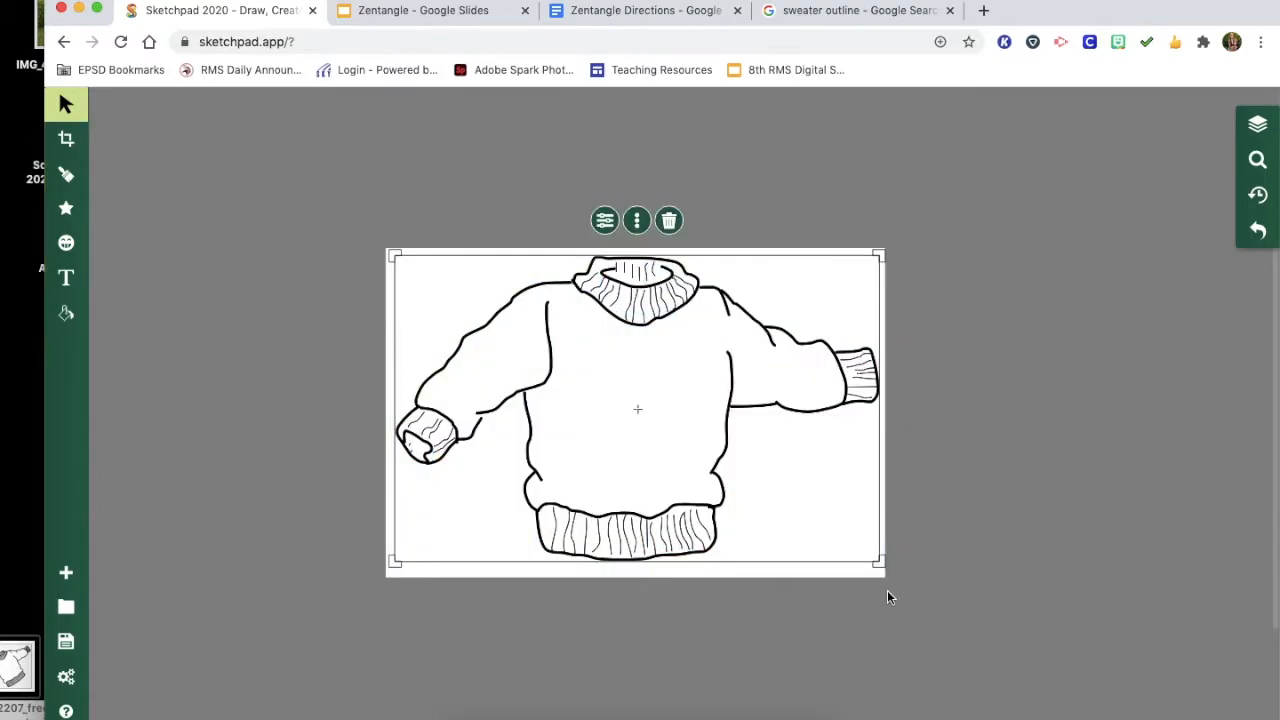
click(637, 221)
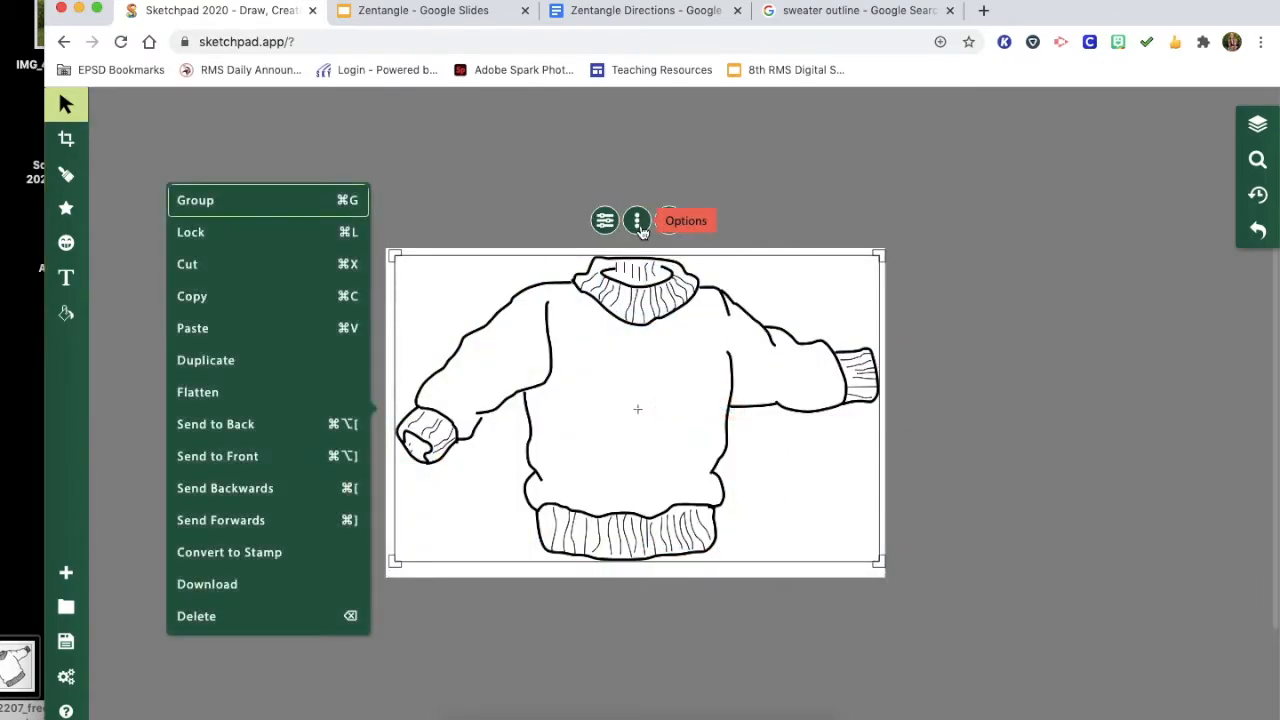
click(236, 394)
Step: Toggle the flattened sweater layer off and on in the layer list to check it, leaving it shown
click(1257, 127)
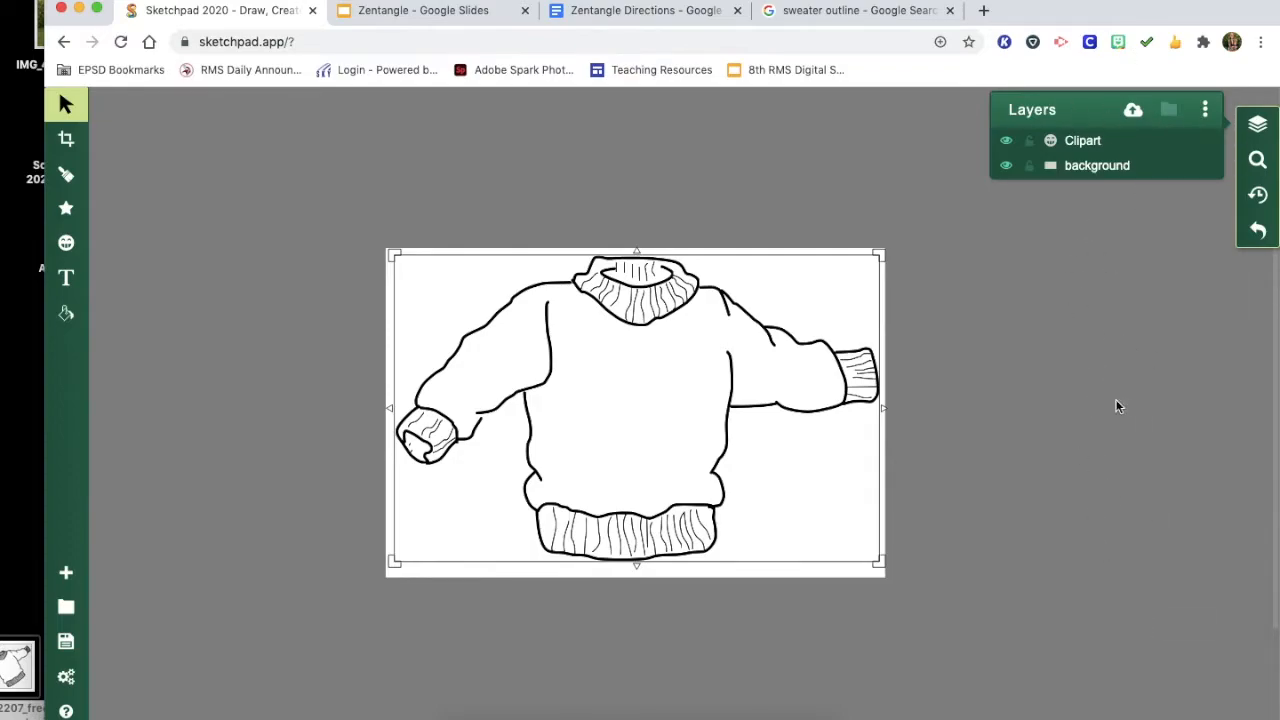
click(1005, 142)
click(1005, 142)
click(1005, 142)
click(1005, 142)
click(1005, 142)
click(1005, 142)
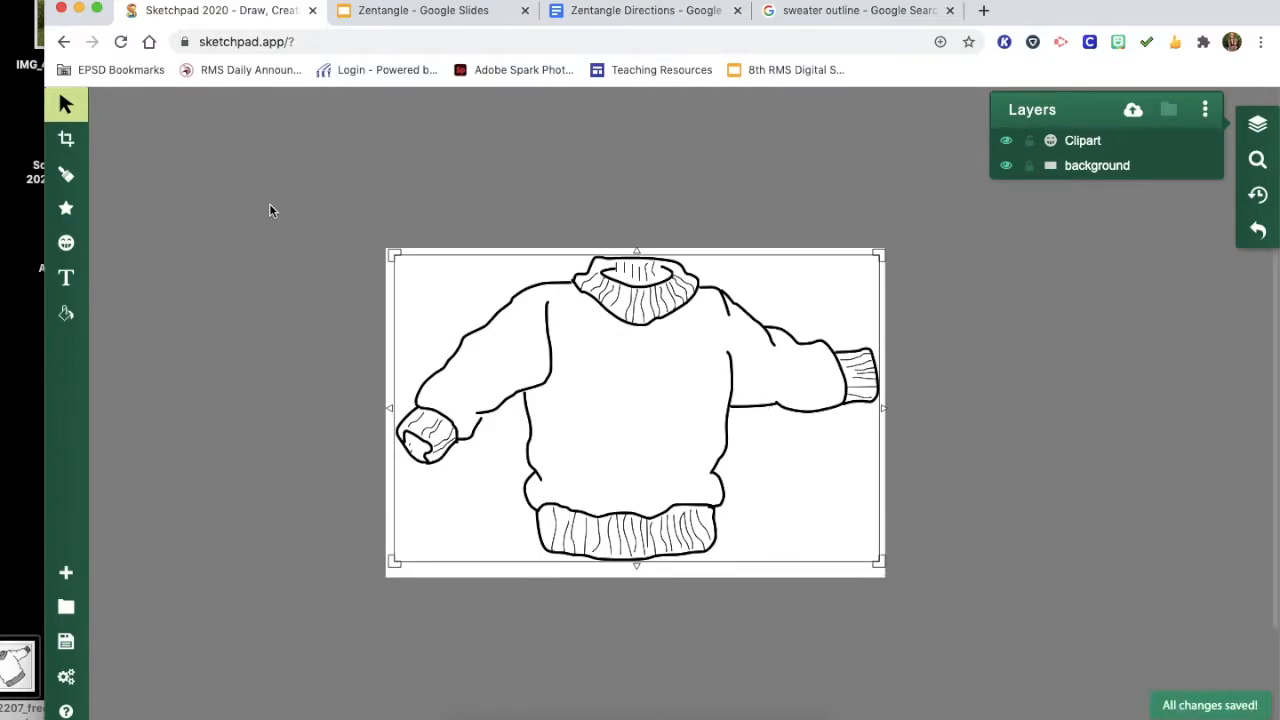
Step: Look over the example patterns in the Zentangle Google Slides presentation and return to Sketchpad
click(66, 174)
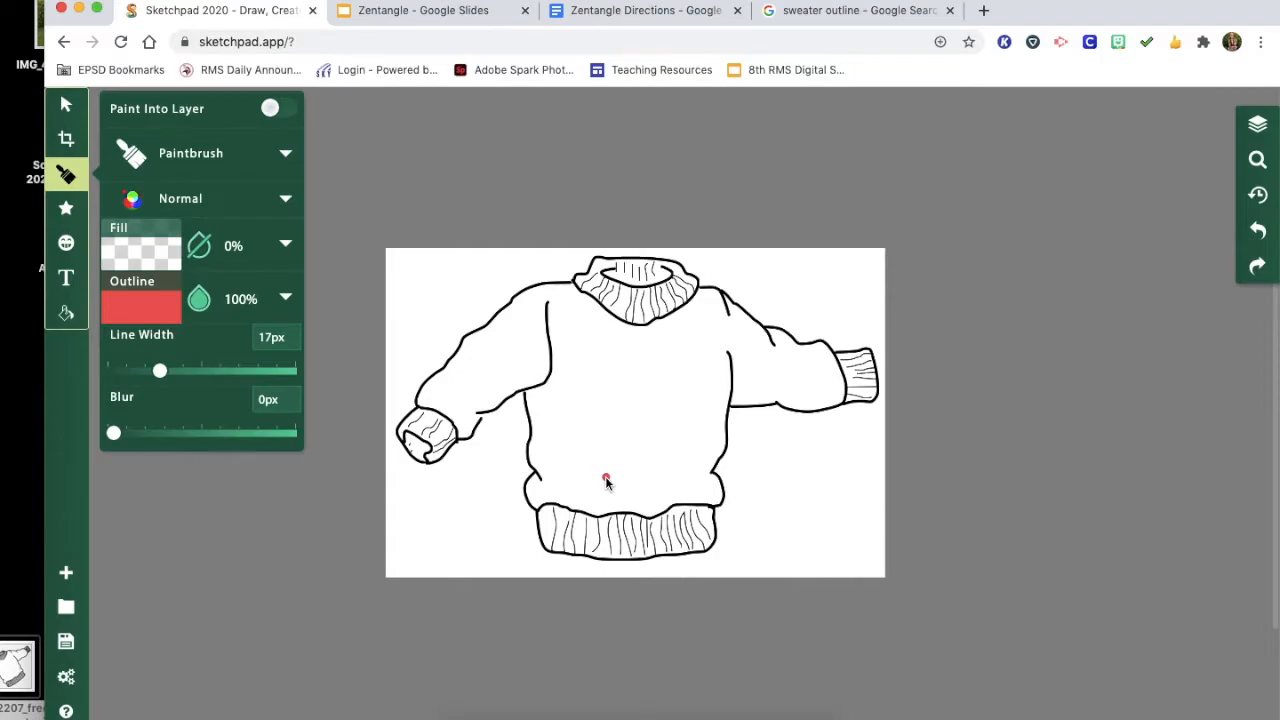
click(423, 10)
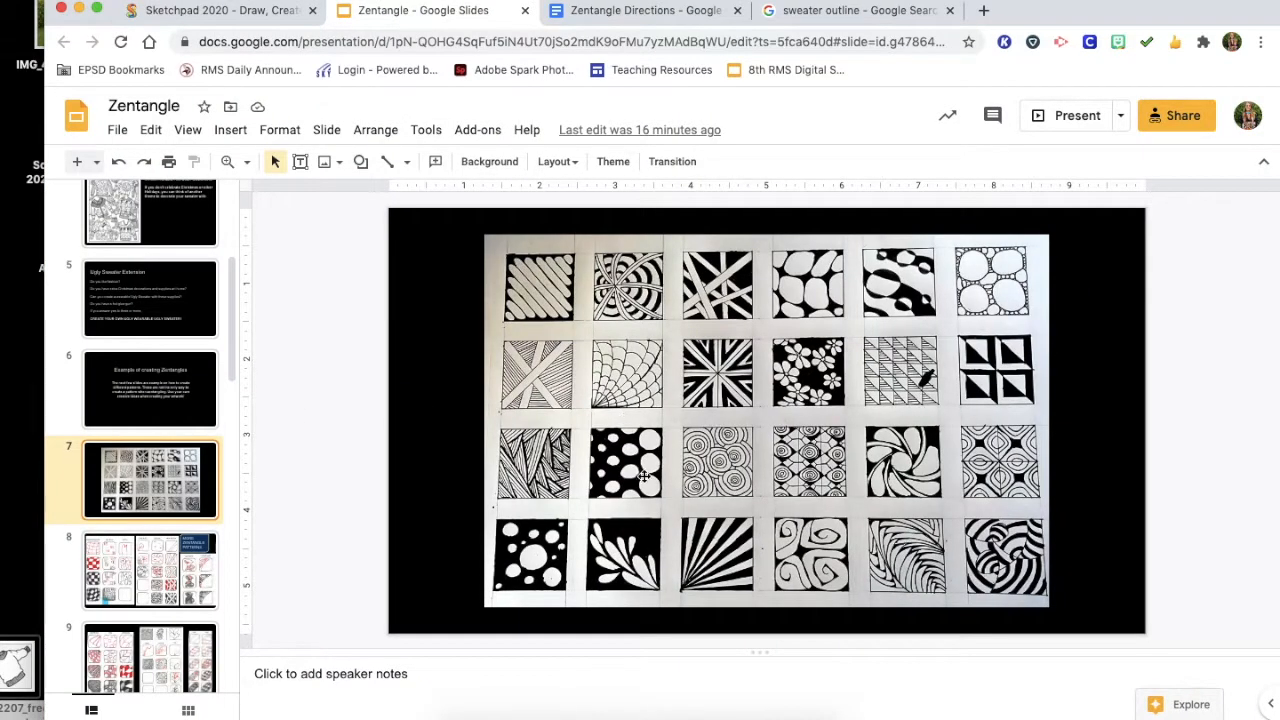
scroll(176, 544, down, 5)
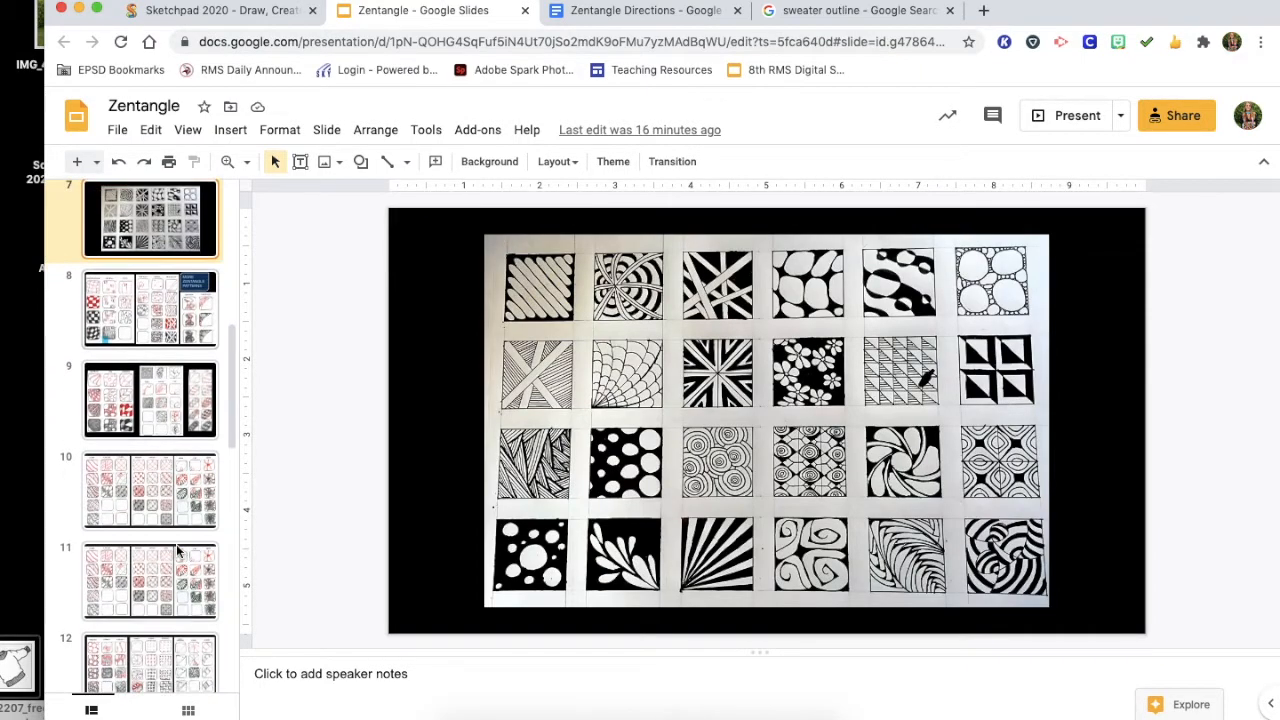
scroll(176, 544, up, 4)
click(222, 12)
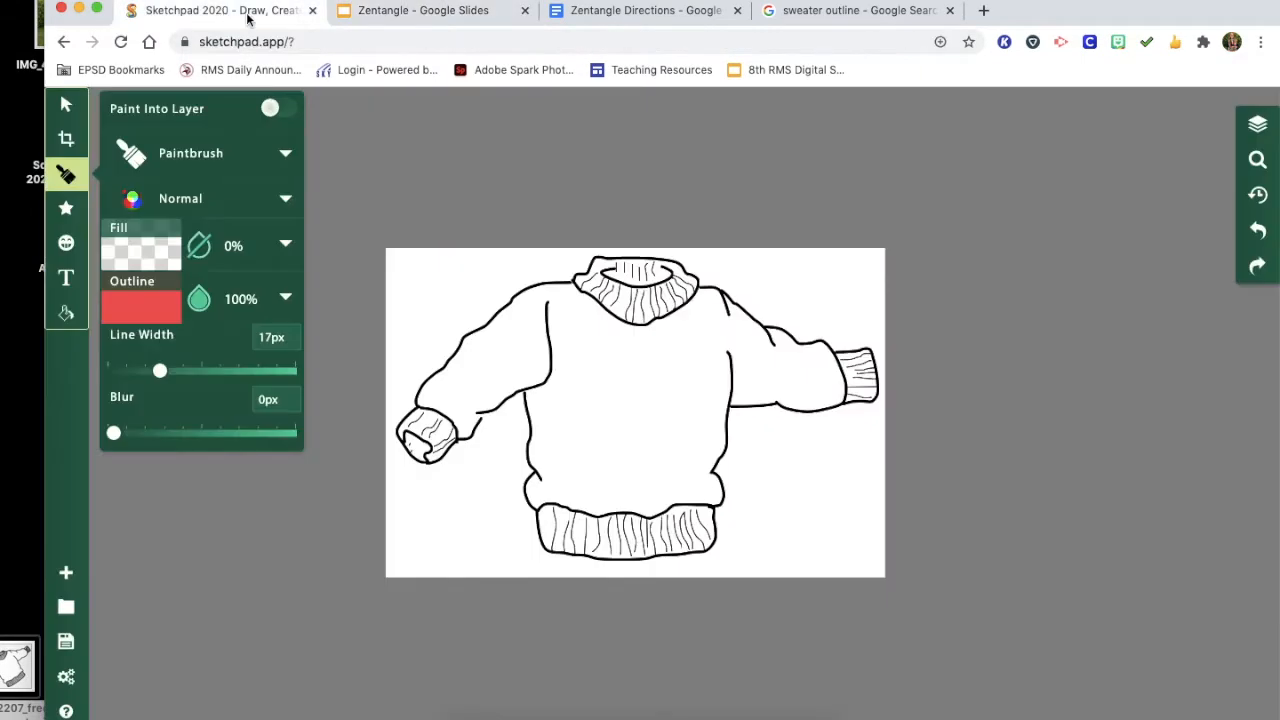
Step: Set up the Paintbrush with a black #000000 outline and a line width of 2.6 px for drawing on the sweater's body
click(143, 157)
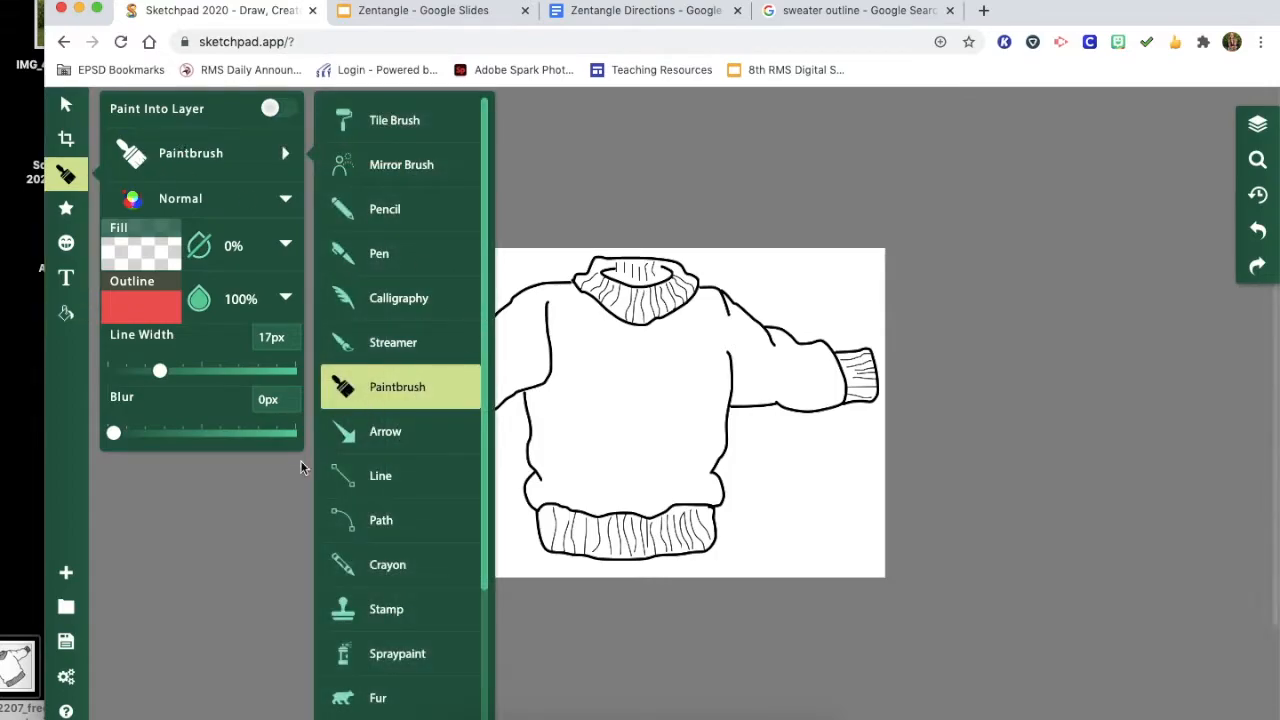
click(380, 388)
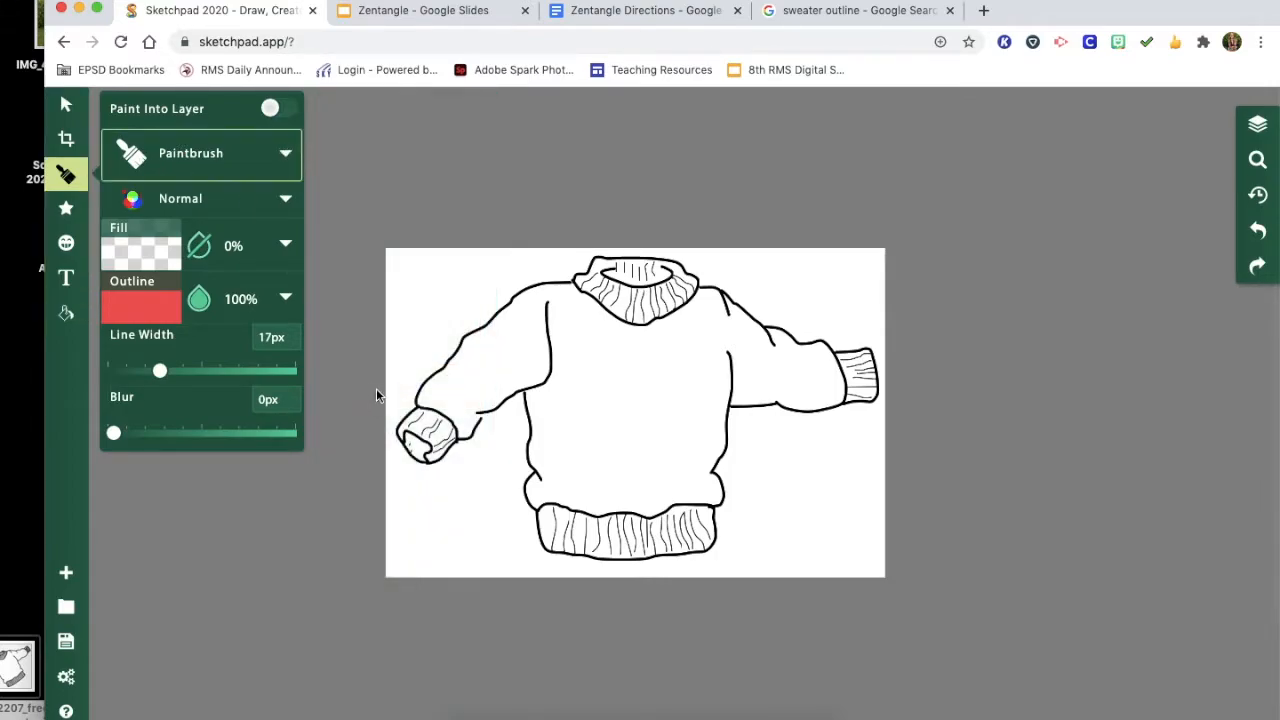
click(148, 304)
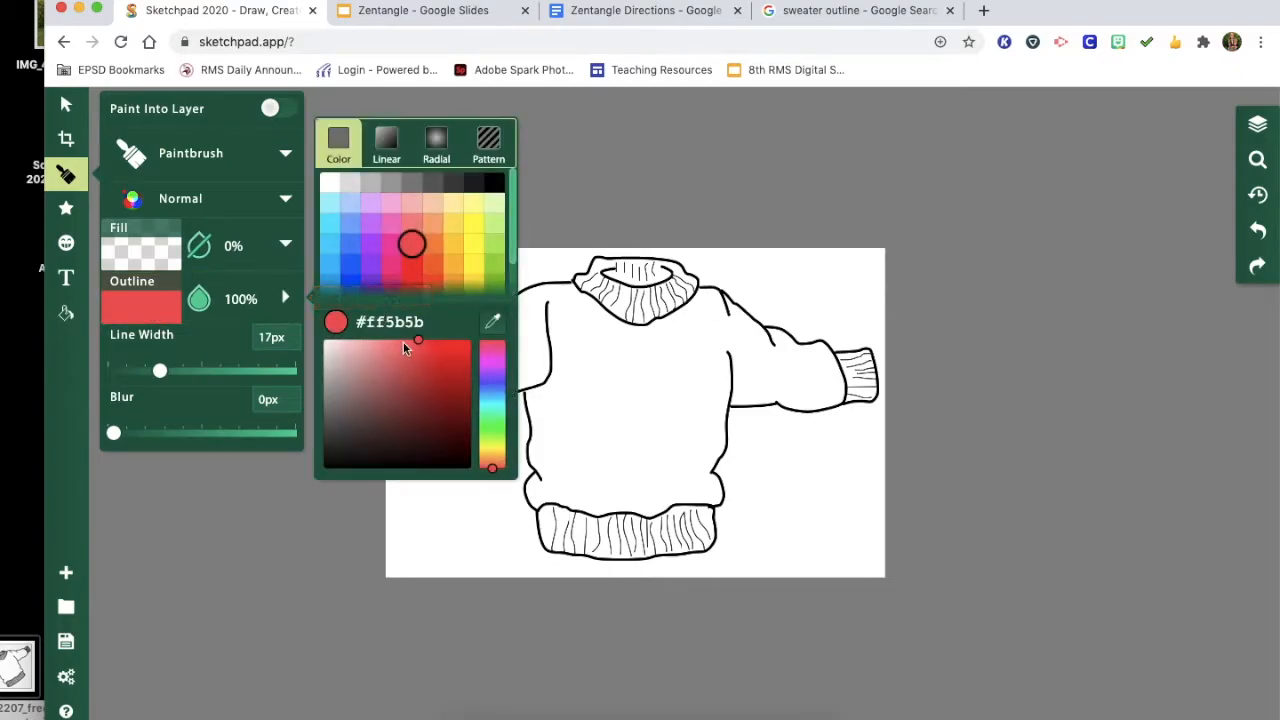
drag(335, 470, 303, 481)
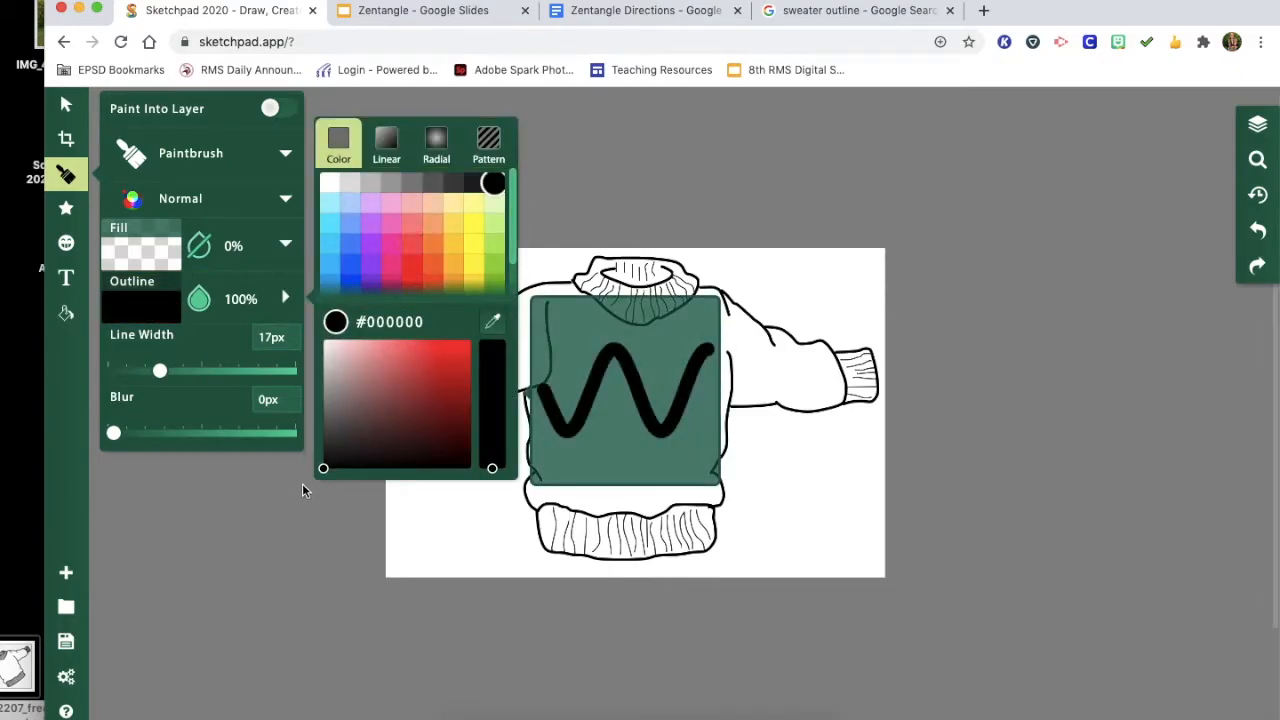
drag(166, 375, 125, 375)
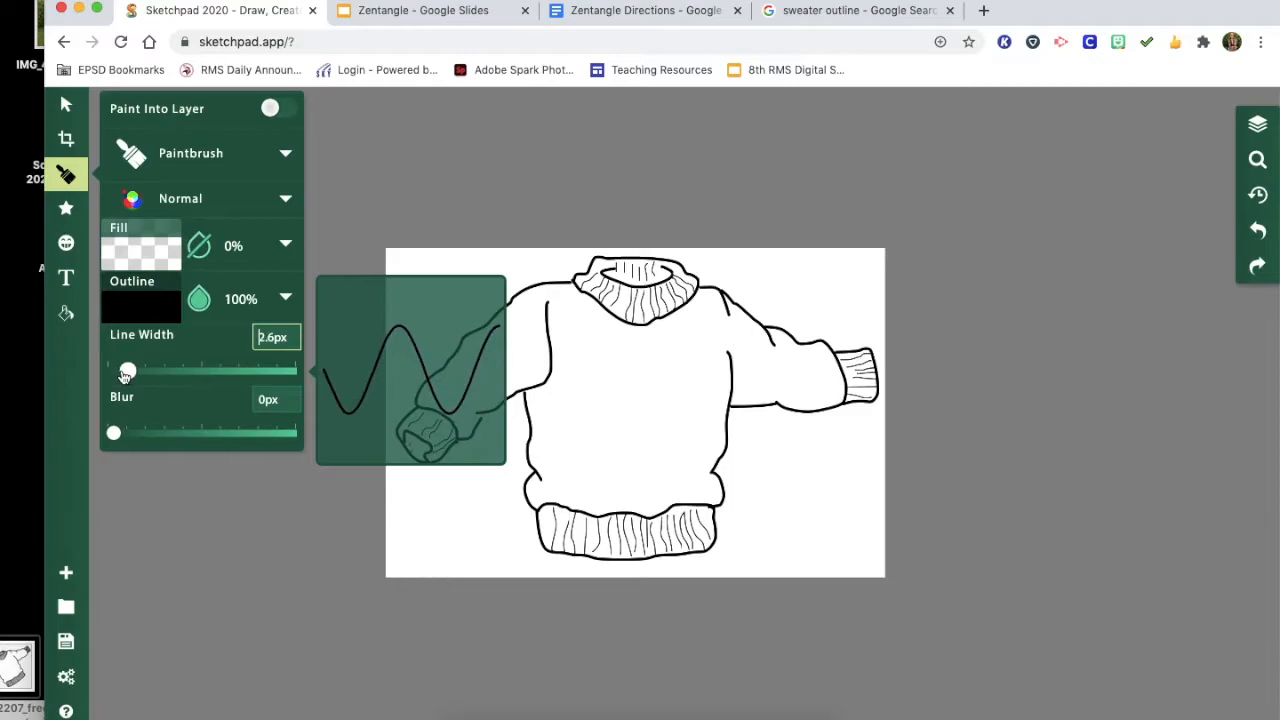
click(1257, 160)
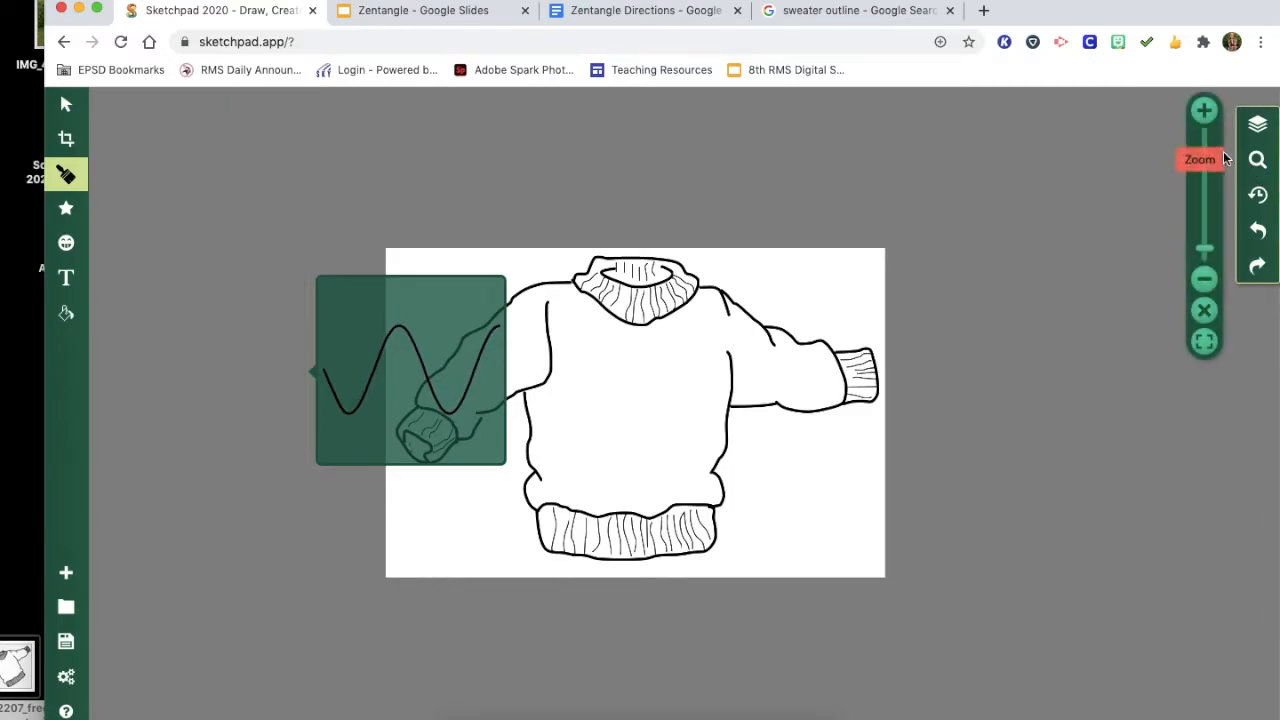
click(1204, 118)
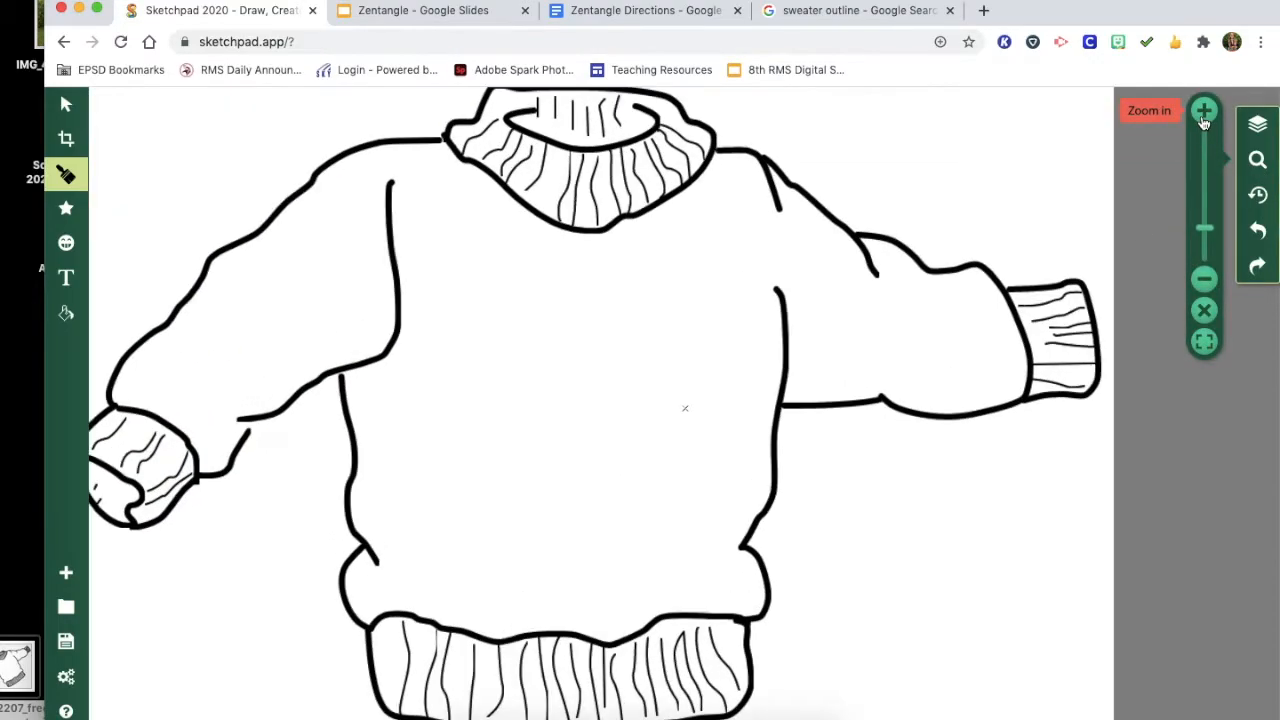
scroll(525, 324, up, 2)
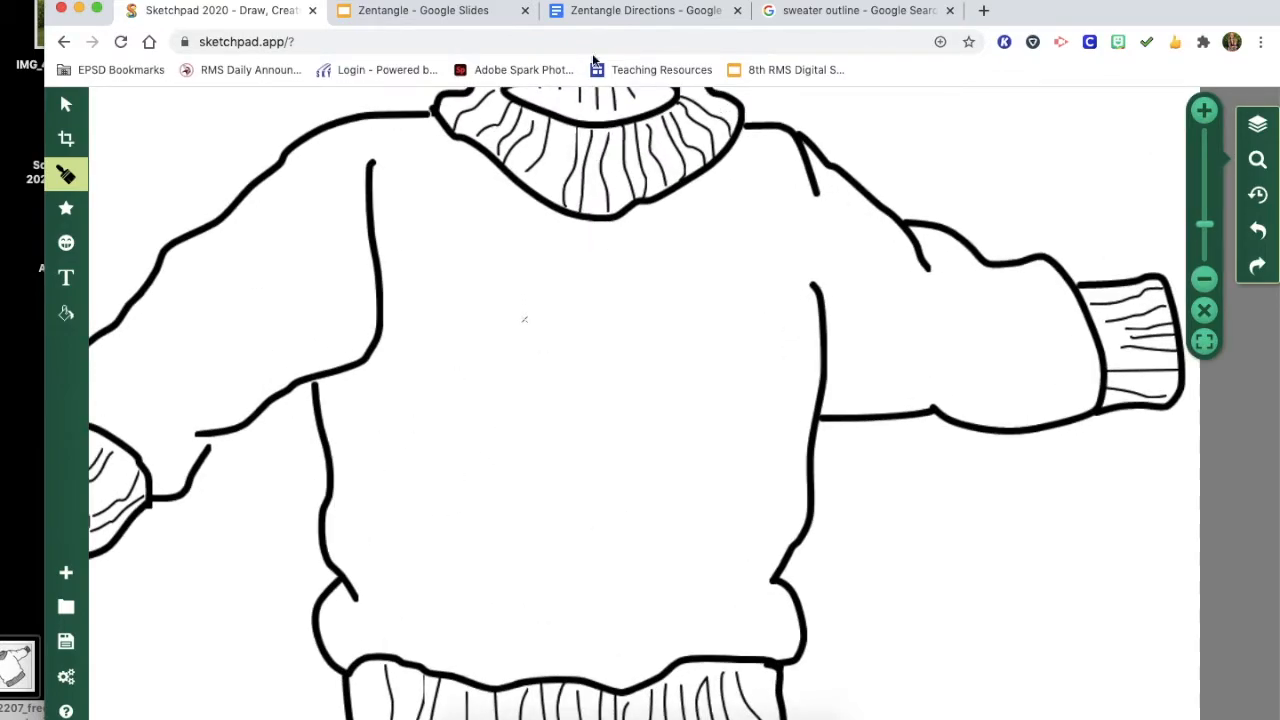
Step: Switch to Google Images, search for "Hiking clipart" and browse the results for reference pictures
click(850, 10)
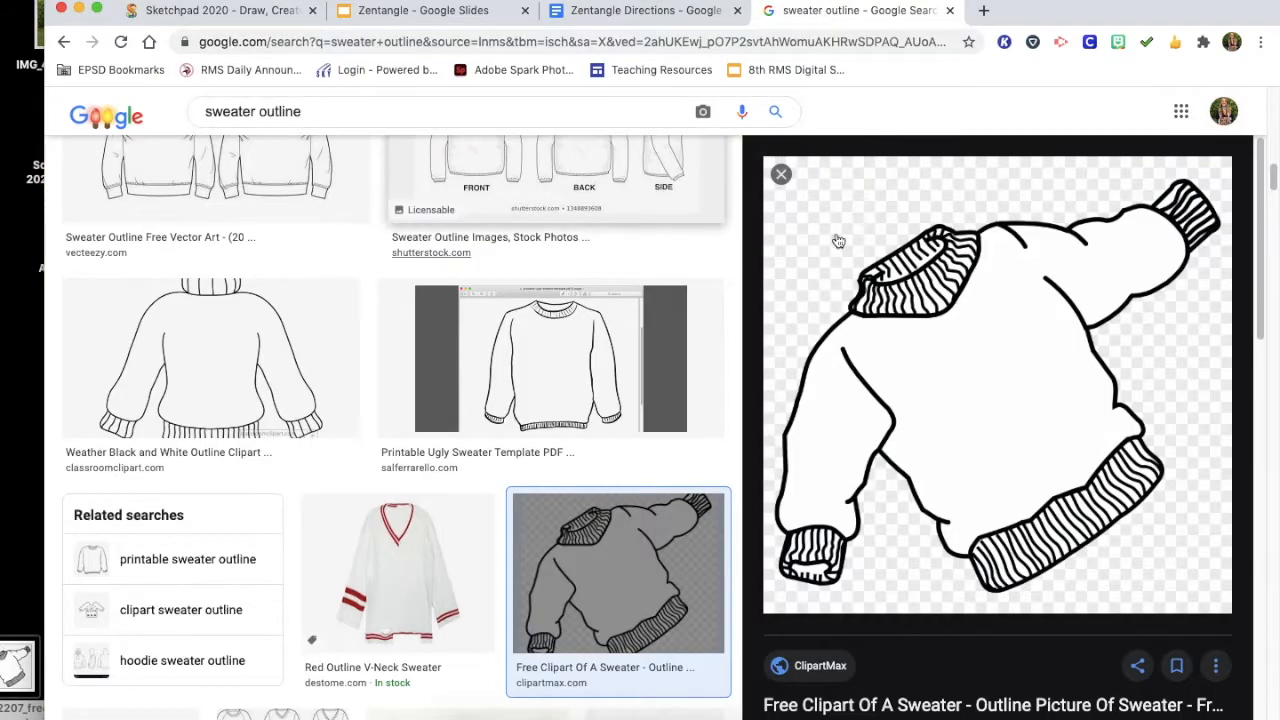
click(451, 116)
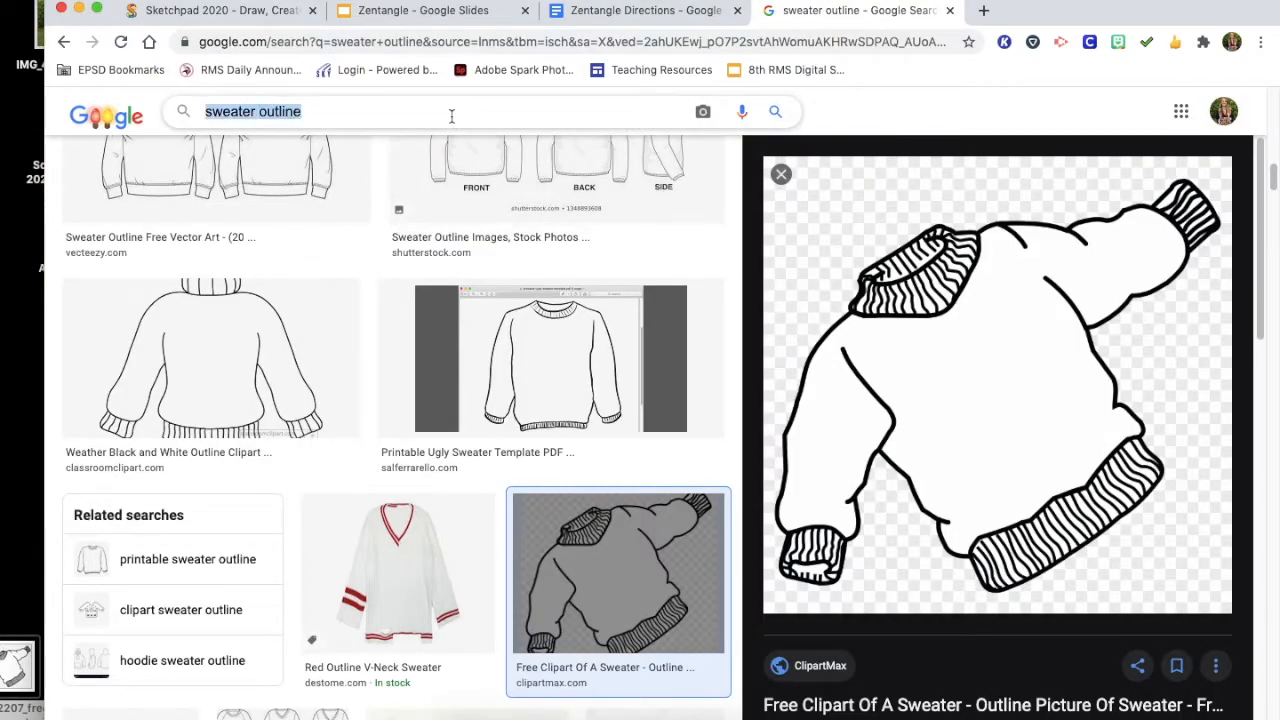
text(Hik)
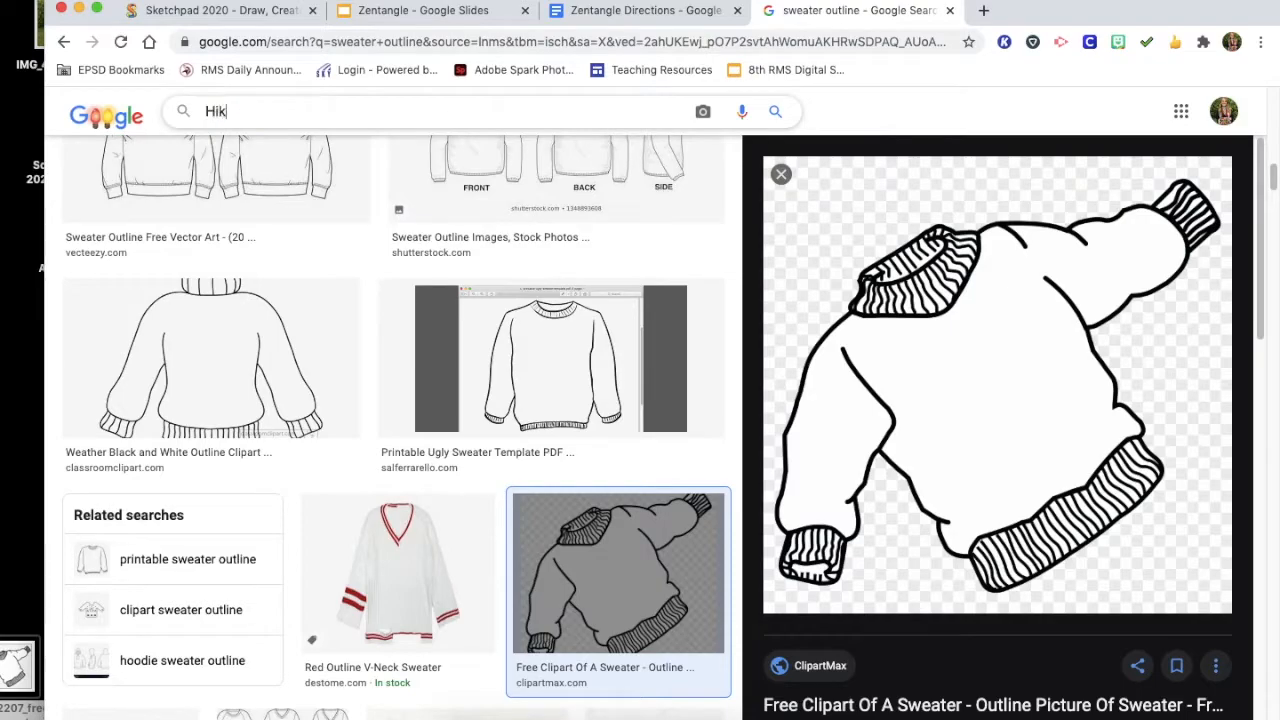
text(ing clipart)
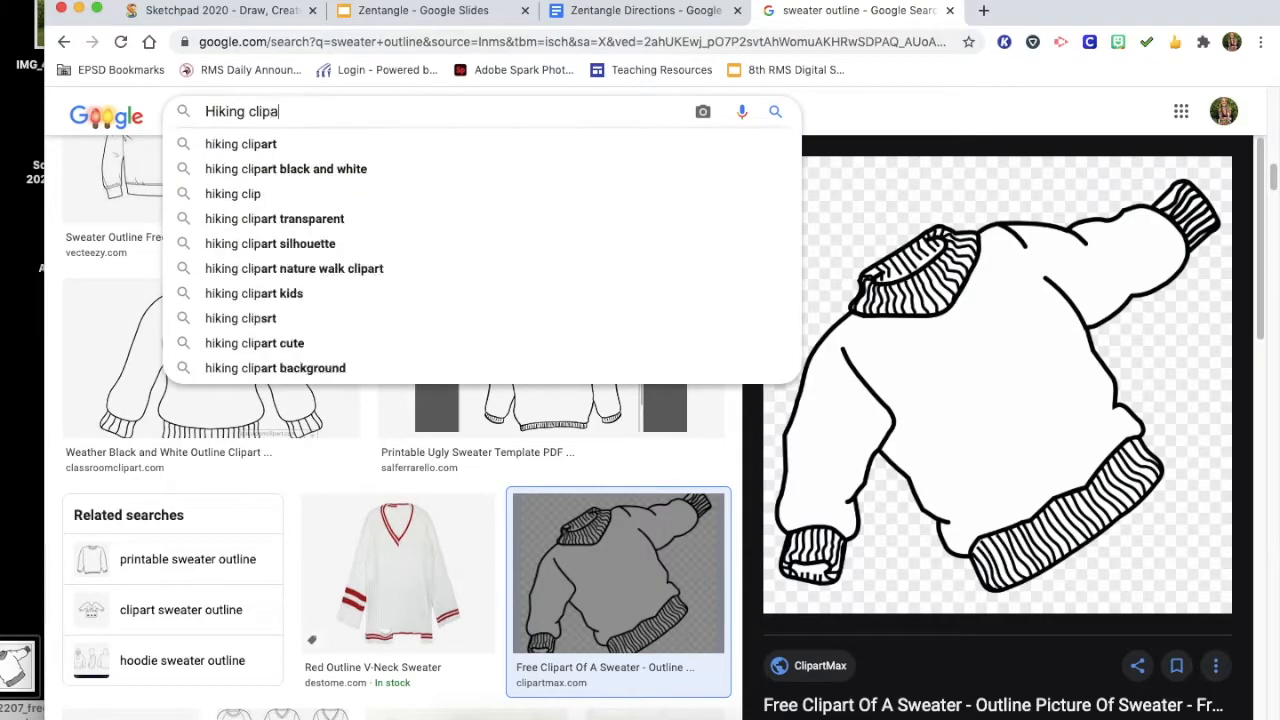
key(Return)
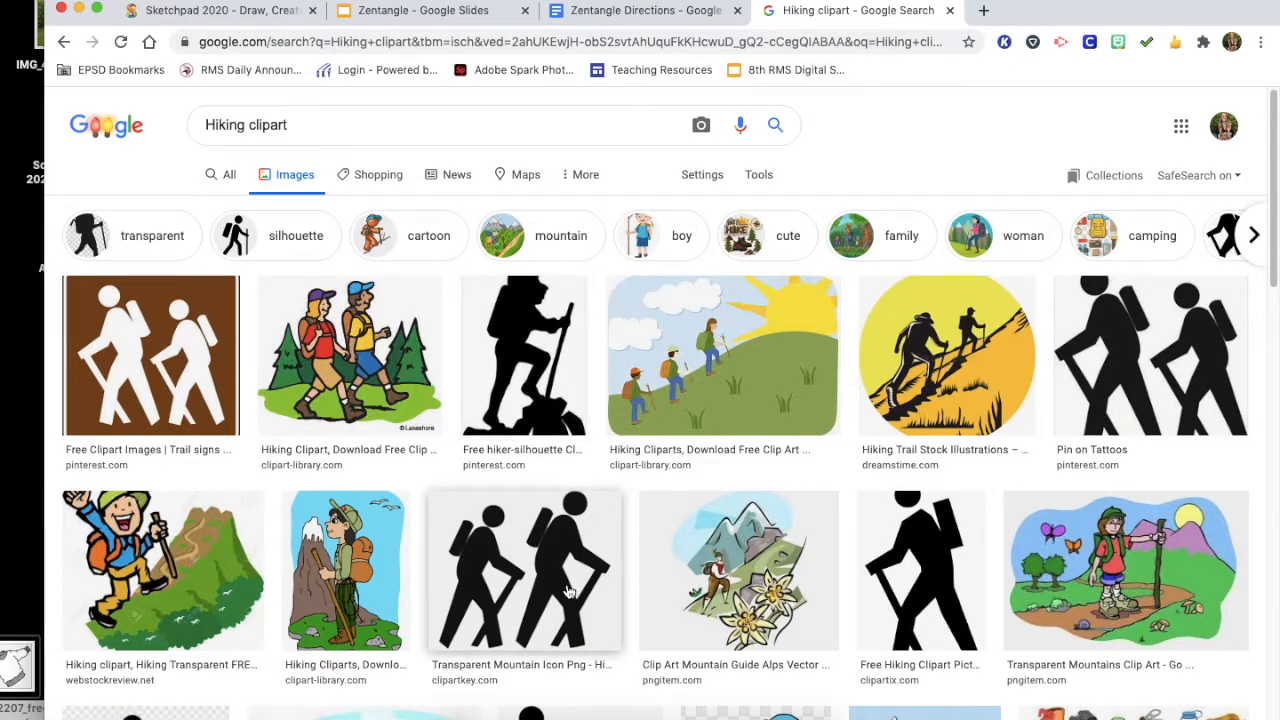
scroll(567, 592, down, 5)
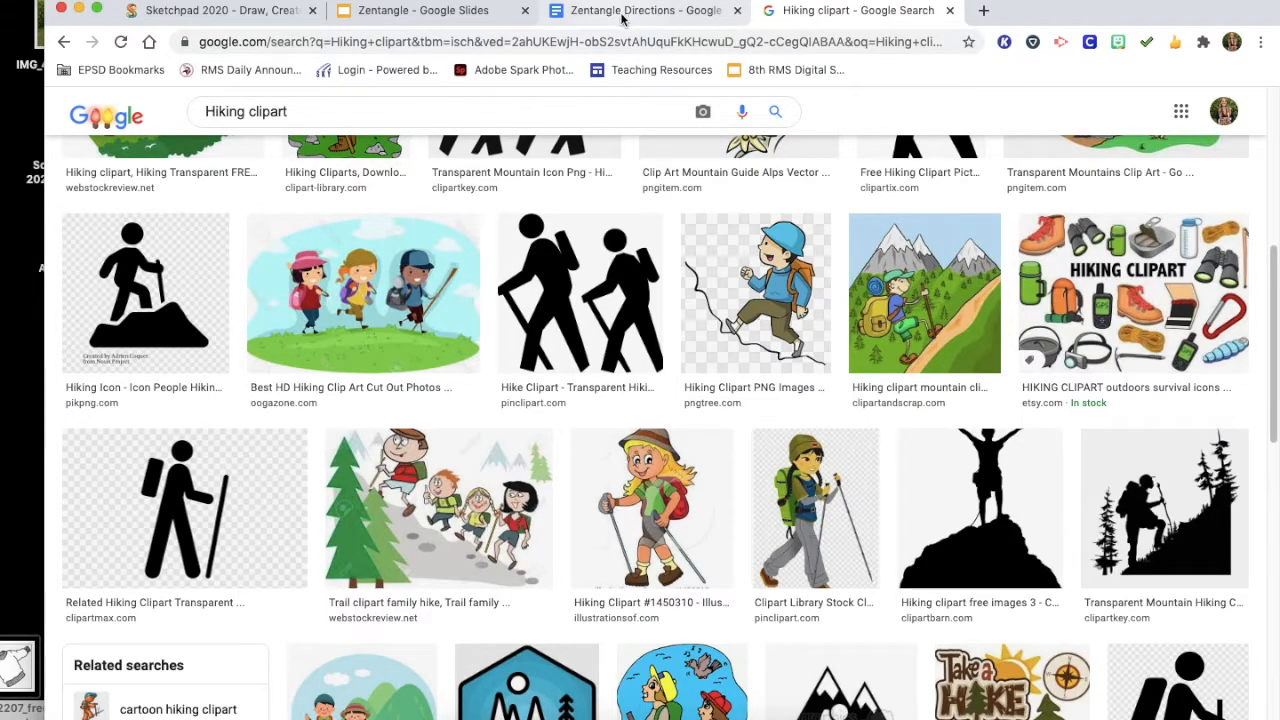
Step: Back in Sketchpad, paint a closed hill outline rising to the right on the sweater's lower body, plus a short bent line above its left slope
click(244, 14)
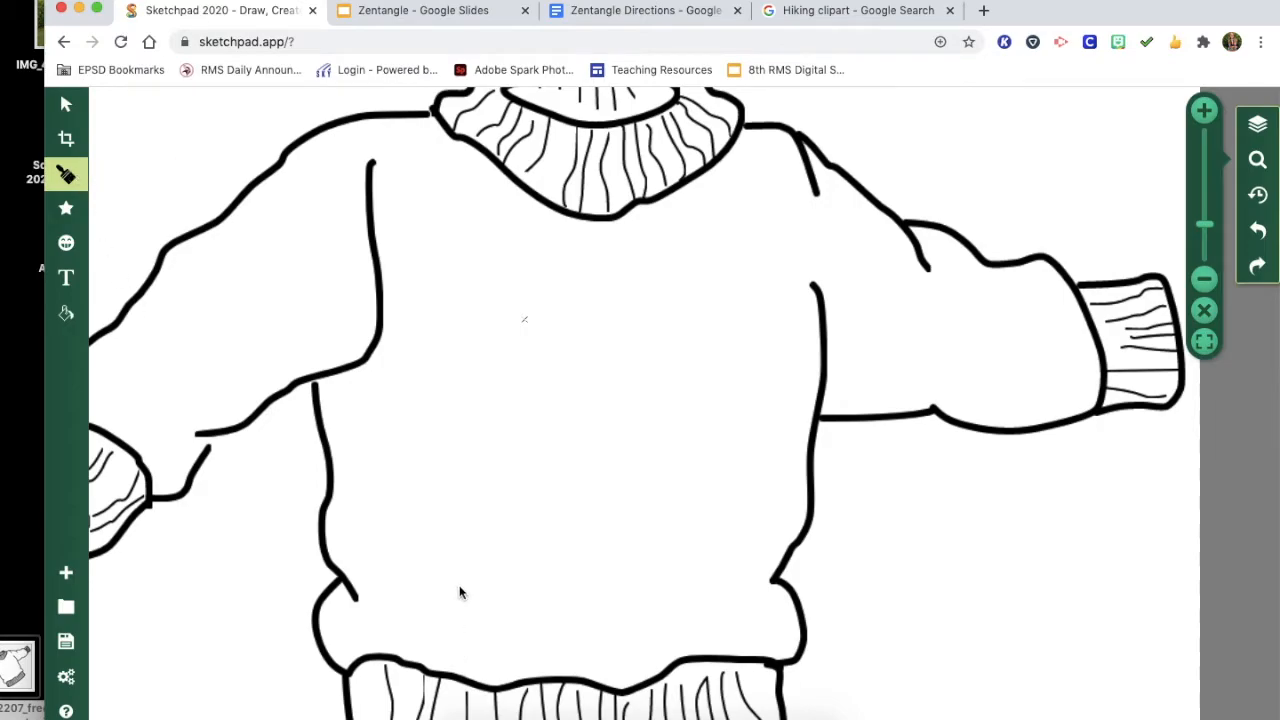
mouse_move(414, 602)
mouse_down()
mouse_move(434, 605)
mouse_move(434, 590)
mouse_move(376, 548)
mouse_up()
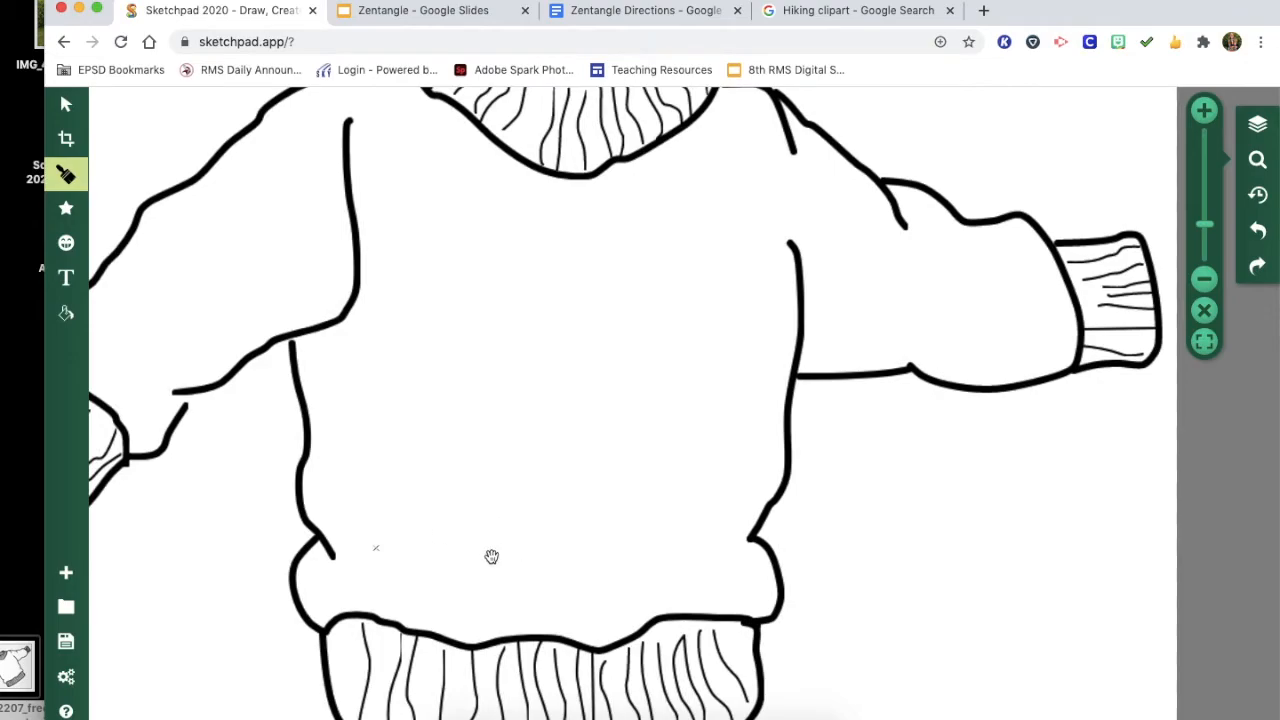
click(66, 174)
click(163, 151)
click(396, 387)
mouse_move(388, 568)
mouse_down()
mouse_move(610, 585)
mouse_move(725, 518)
mouse_move(567, 456)
mouse_up()
drag(413, 535, 388, 568)
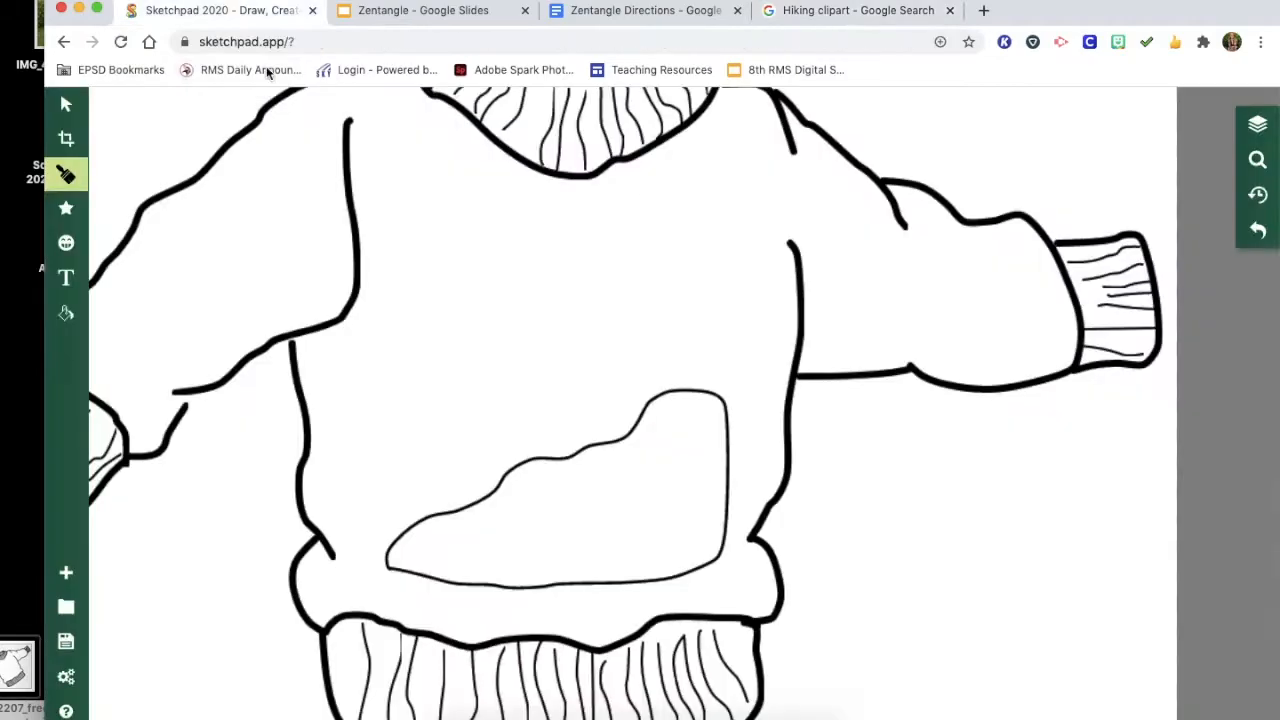
drag(447, 487, 424, 358)
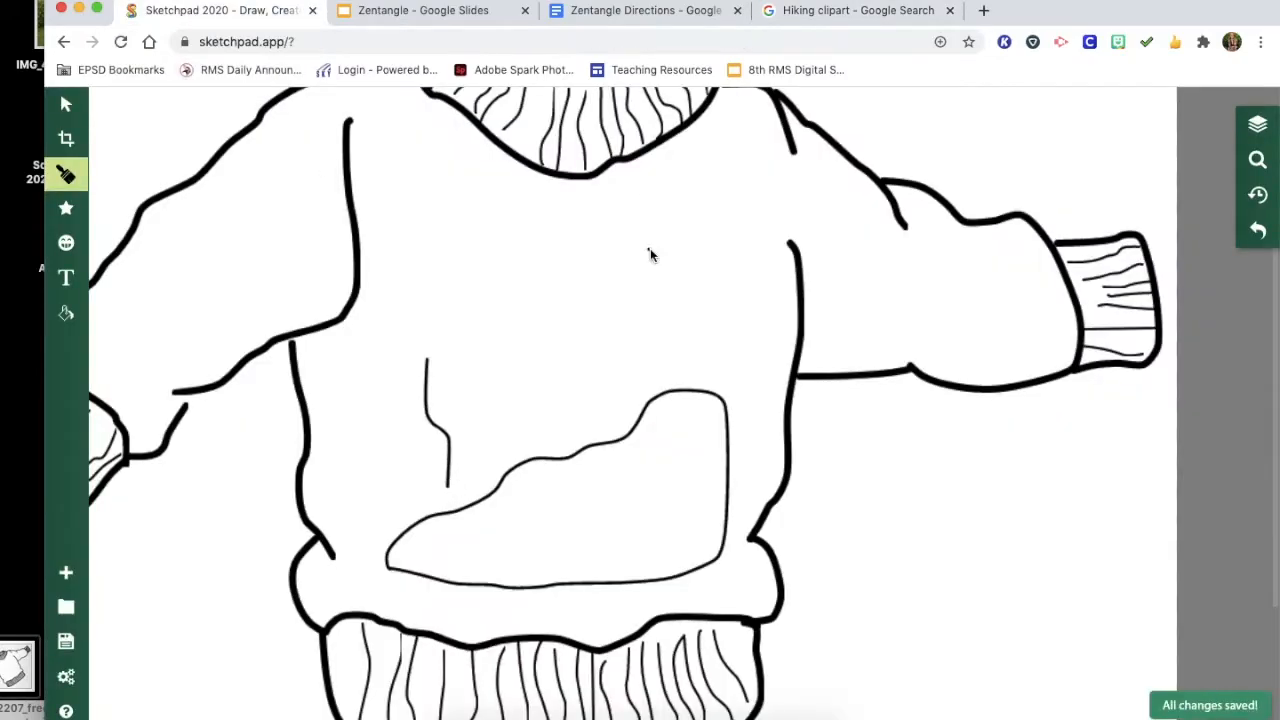
Step: Move the "Hiking clipart" search into its own browser window and arrange it beside the Sketchpad window
drag(840, 11, 864, 110)
drag(68, 166, 857, 166)
drag(1279, 60, 936, 60)
drag(898, 25, 821, 51)
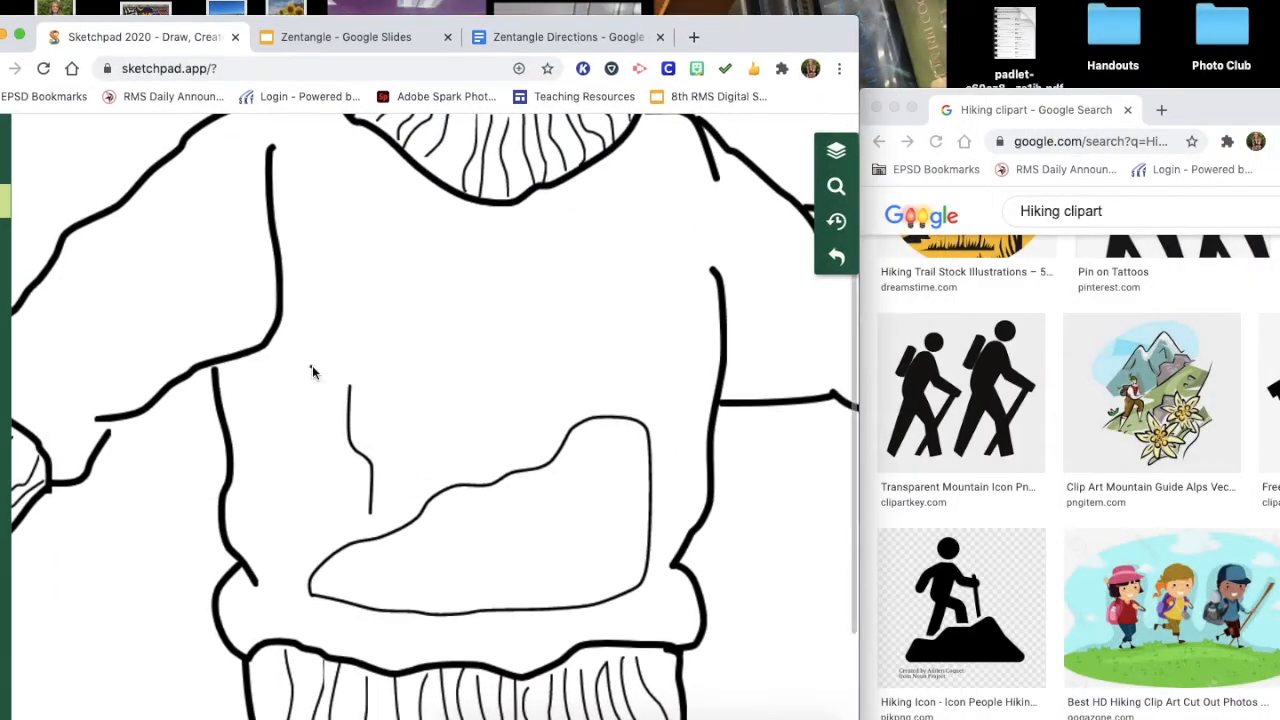
Step: Undo the trial strokes and the short bent line above the hill's left slope
drag(350, 350, 365, 310)
drag(455, 370, 493, 375)
mouse_move(370, 512)
mouse_down()
mouse_move(423, 441)
mouse_move(450, 479)
mouse_move(475, 441)
mouse_move(417, 401)
mouse_move(415, 356)
mouse_move(452, 387)
mouse_move(487, 386)
mouse_up()
click(835, 262)
click(835, 262)
click(835, 262)
click(835, 262)
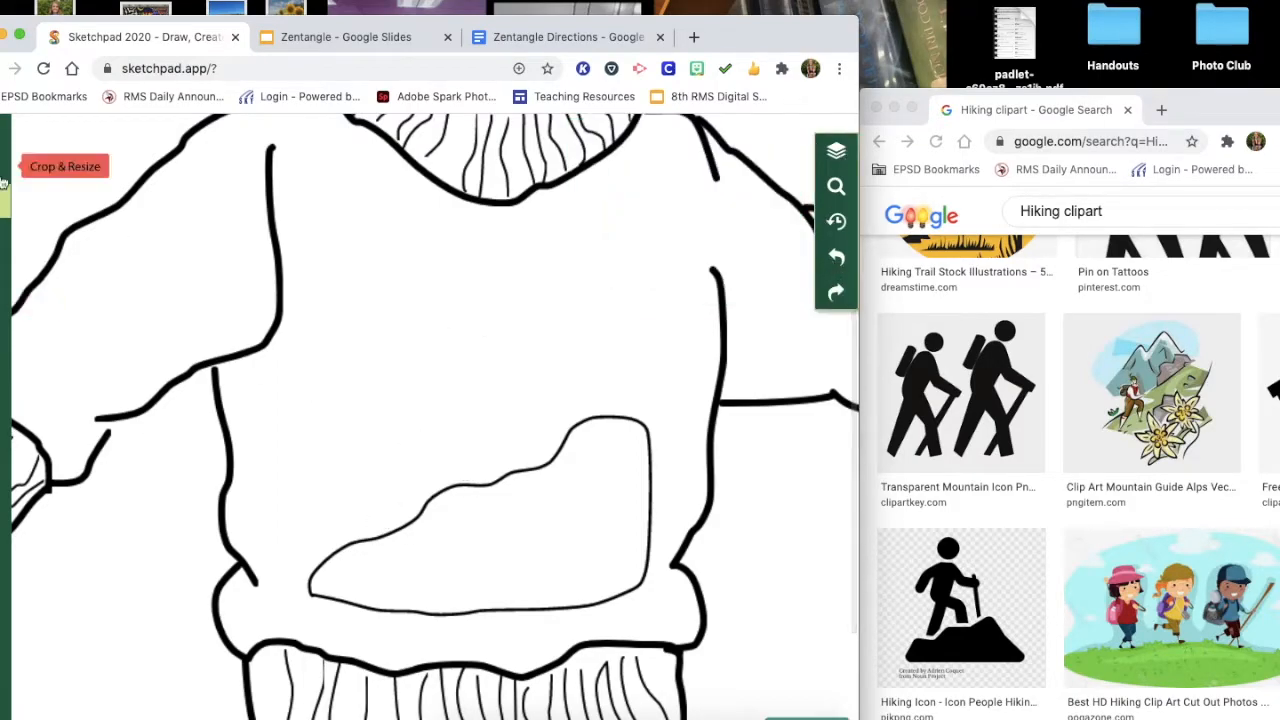
Step: Paint the outline of a hiker with a round head, bent leg and walking stick climbing the hill's left slope, following the hiking icon
mouse_move(377, 528)
mouse_down()
mouse_move(390, 448)
mouse_move(438, 457)
mouse_move(442, 480)
mouse_move(469, 459)
mouse_move(434, 425)
mouse_move(424, 356)
mouse_move(436, 378)
mouse_move(489, 389)
mouse_move(506, 466)
mouse_move(501, 390)
mouse_up()
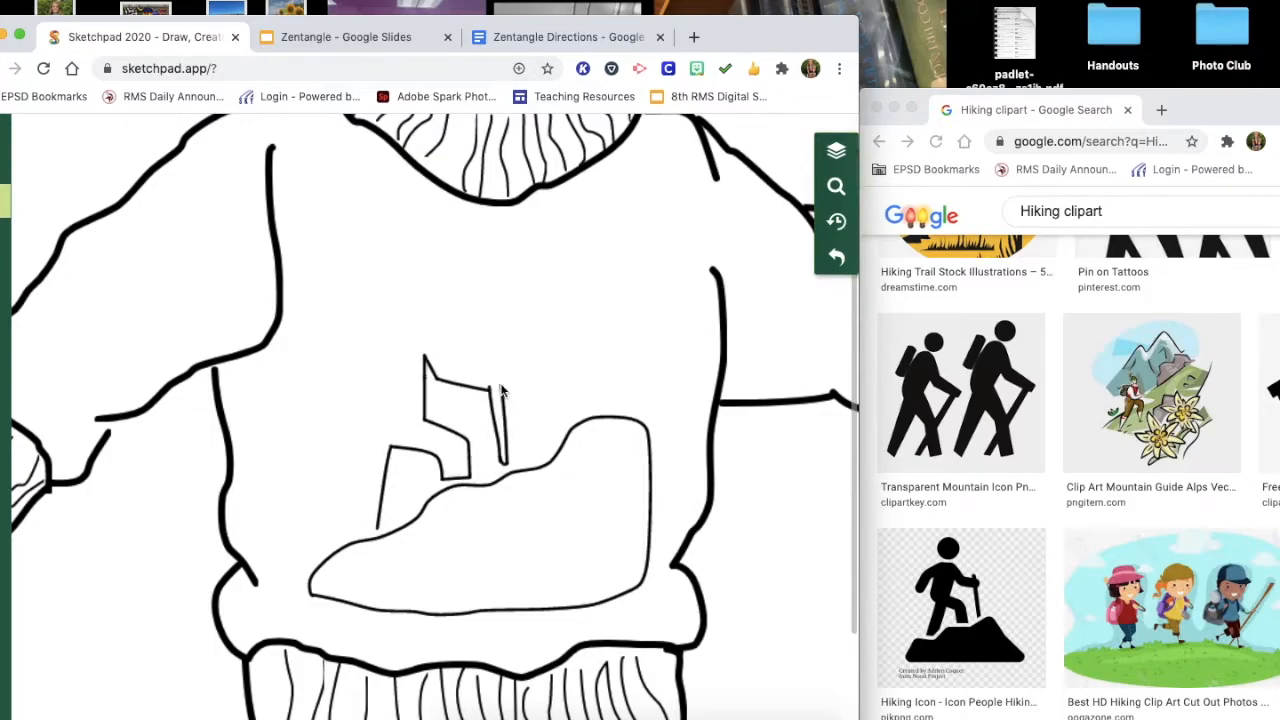
drag(324, 420, 358, 410)
drag(350, 530, 378, 530)
mouse_move(404, 218)
mouse_down()
mouse_move(388, 222)
mouse_move(404, 220)
mouse_move(392, 256)
mouse_up()
click(836, 150)
click(698, 190)
click(690, 167)
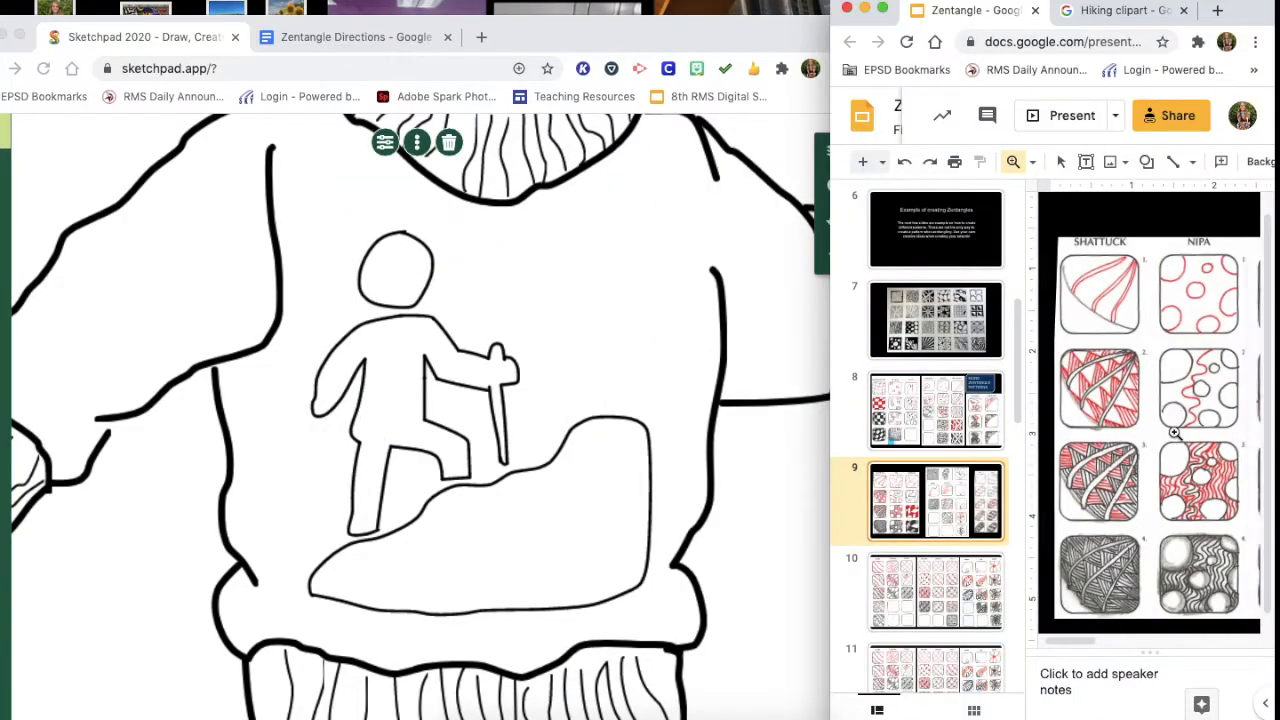
Step: Examine the Zentangle pattern charts and step-by-step examples on slides 9, 7 and 14 of the Zentangle presentation
scroll(1175, 432, right, 5)
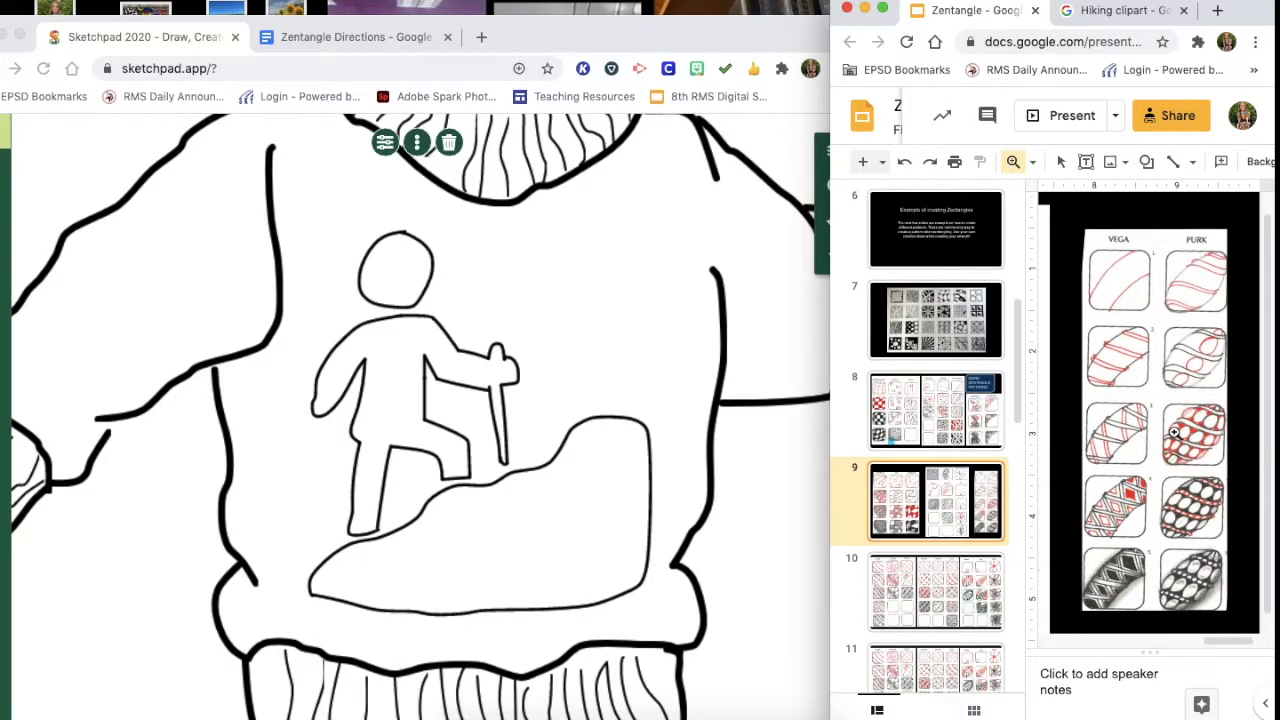
click(930, 350)
scroll(922, 549, down, 5)
scroll(1148, 388, left, 10)
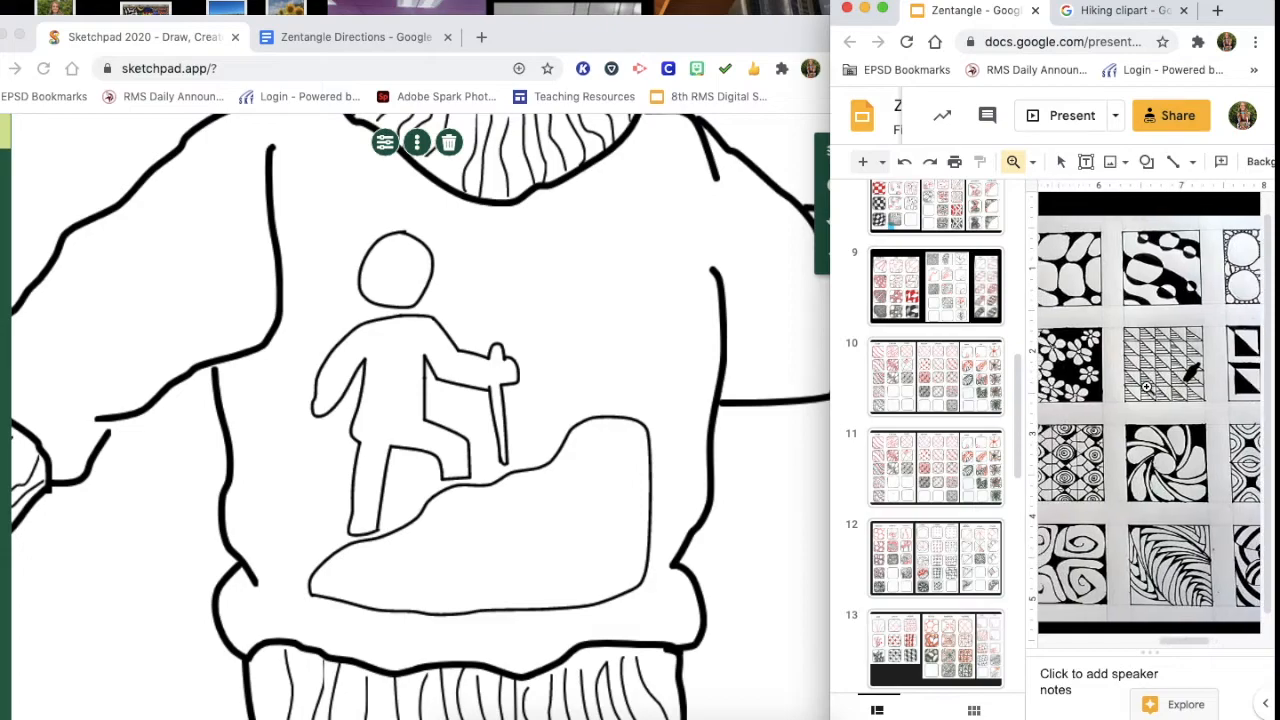
scroll(1080, 424, left, 10)
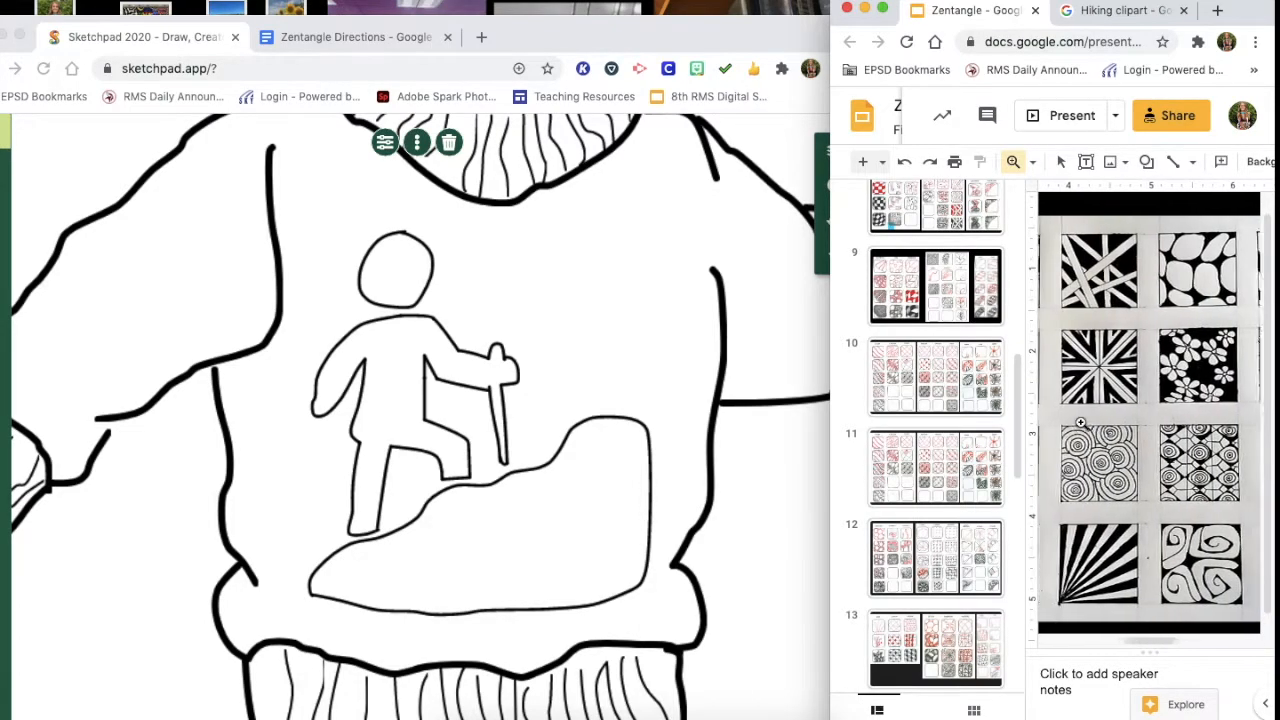
scroll(1080, 424, left, 1)
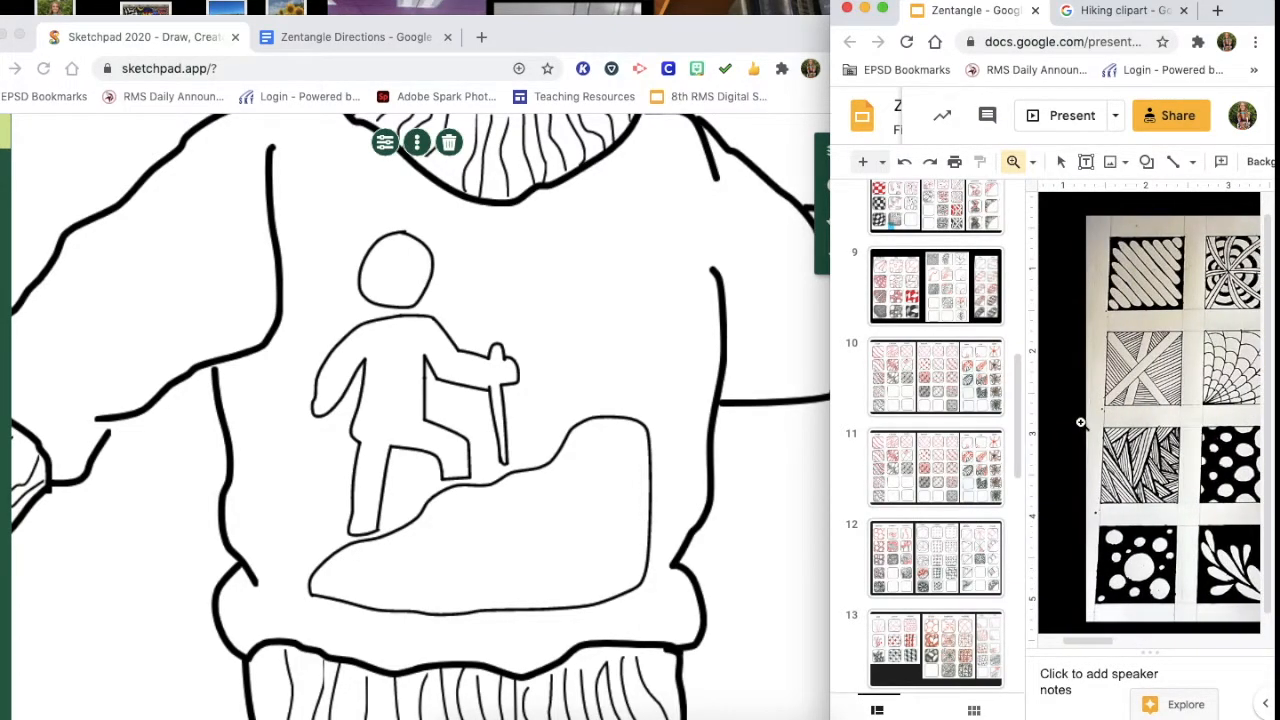
scroll(942, 549, down, 3)
click(933, 563)
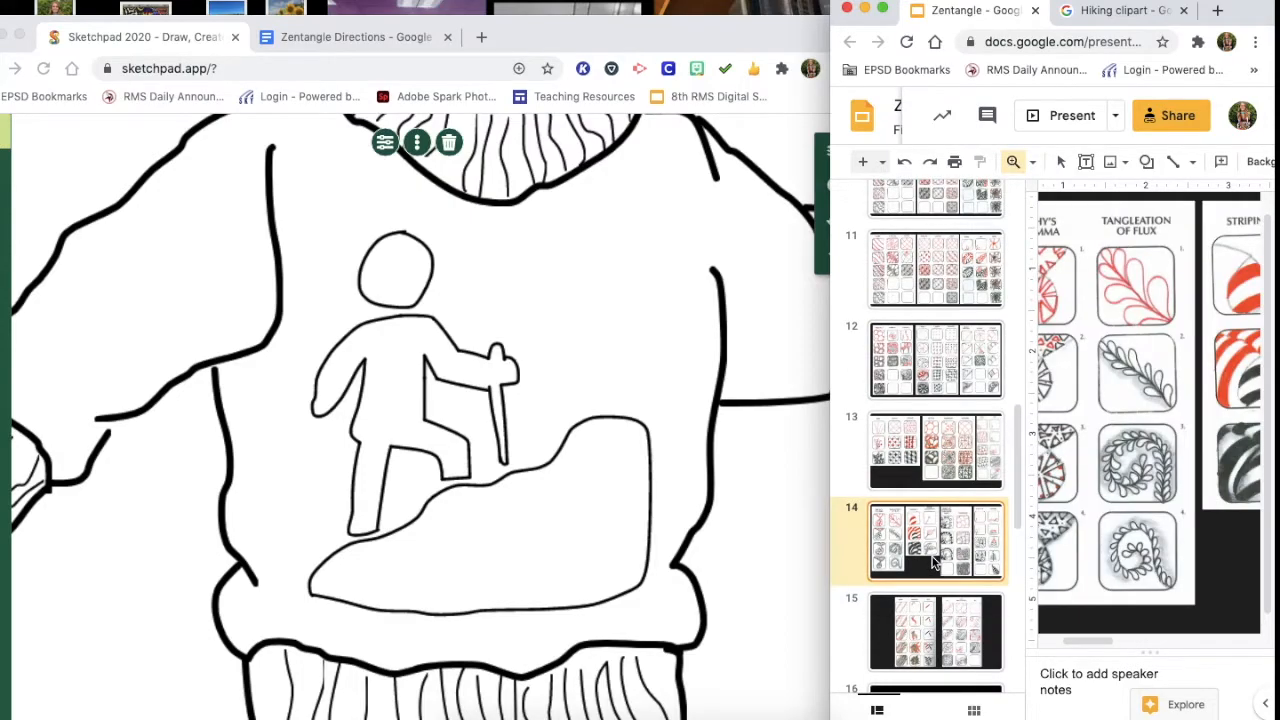
scroll(965, 476, down, 6)
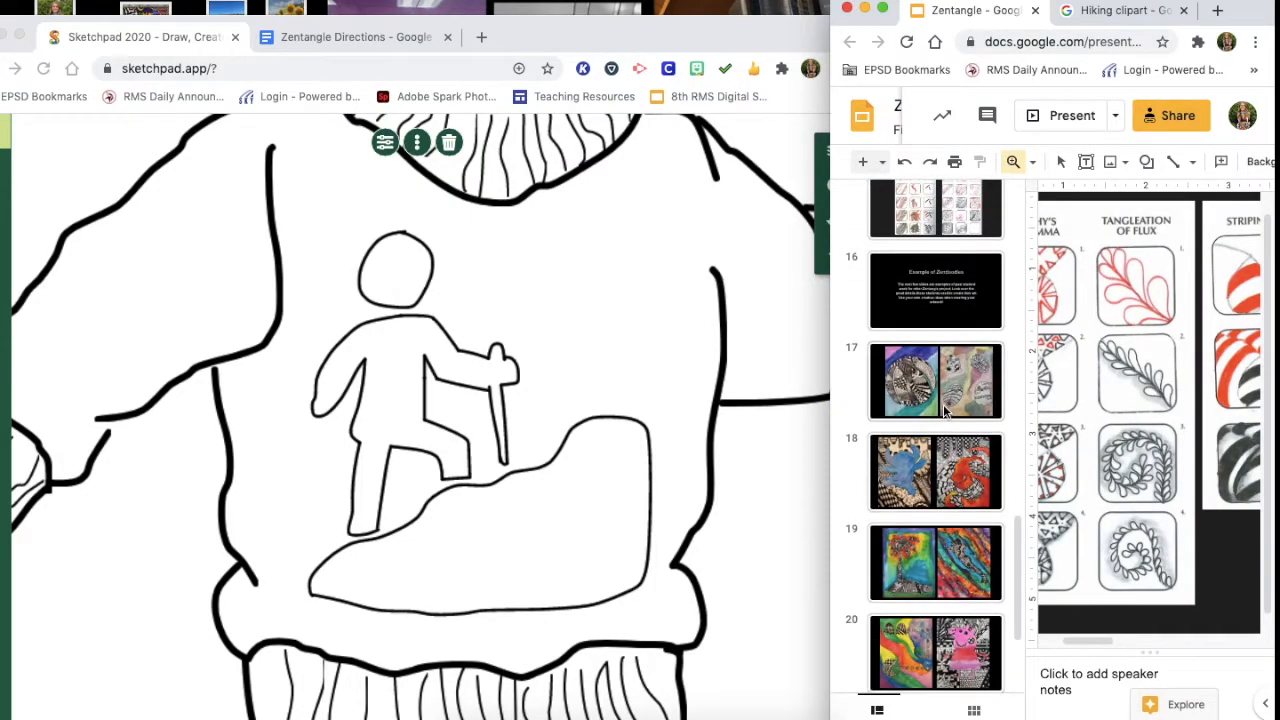
Step: Examine the finished Zendoodle artworks on slides 17, 18 and 19 for pattern ideas
click(944, 411)
scroll(1158, 433, right, 5)
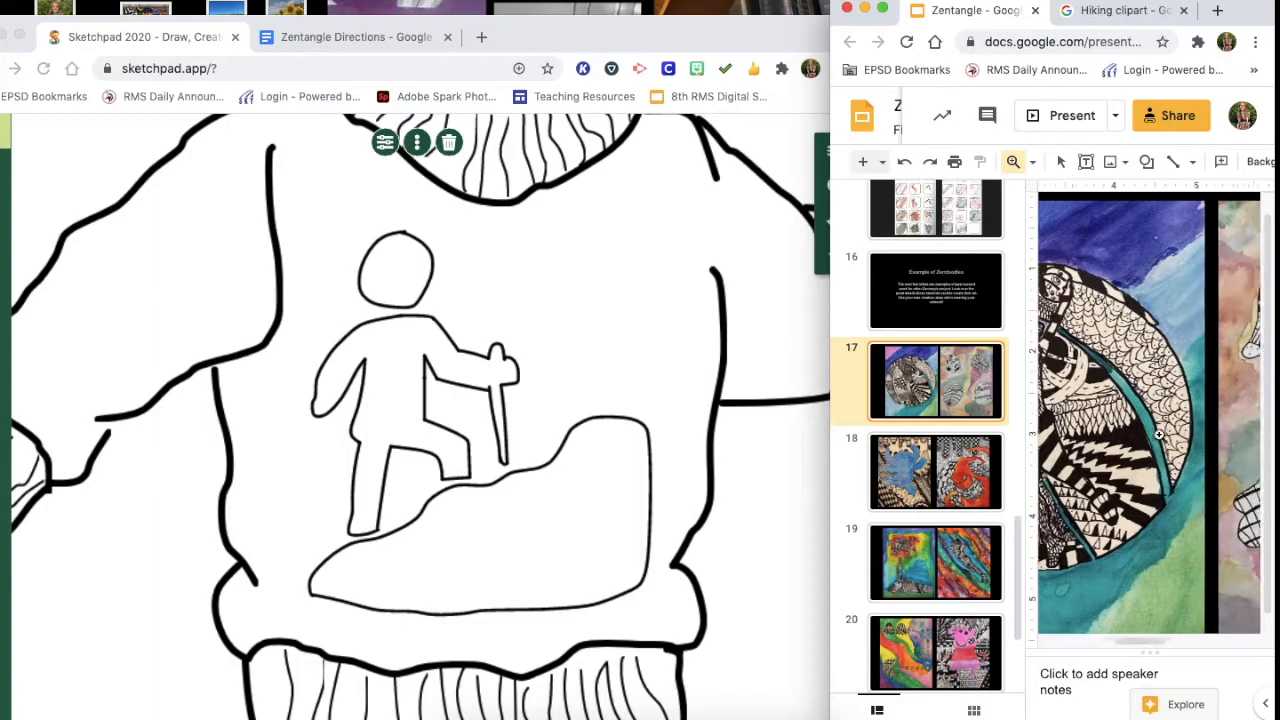
scroll(1130, 368, right, 3)
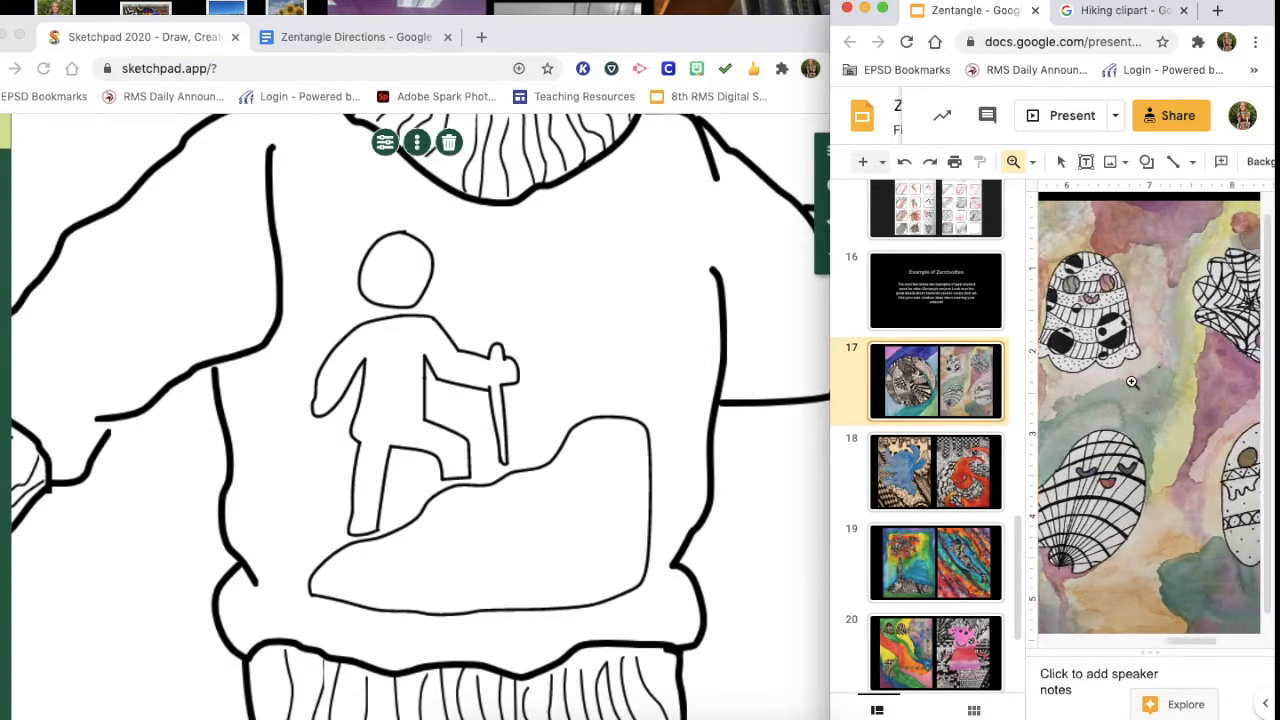
click(975, 483)
scroll(1196, 483, left, 8)
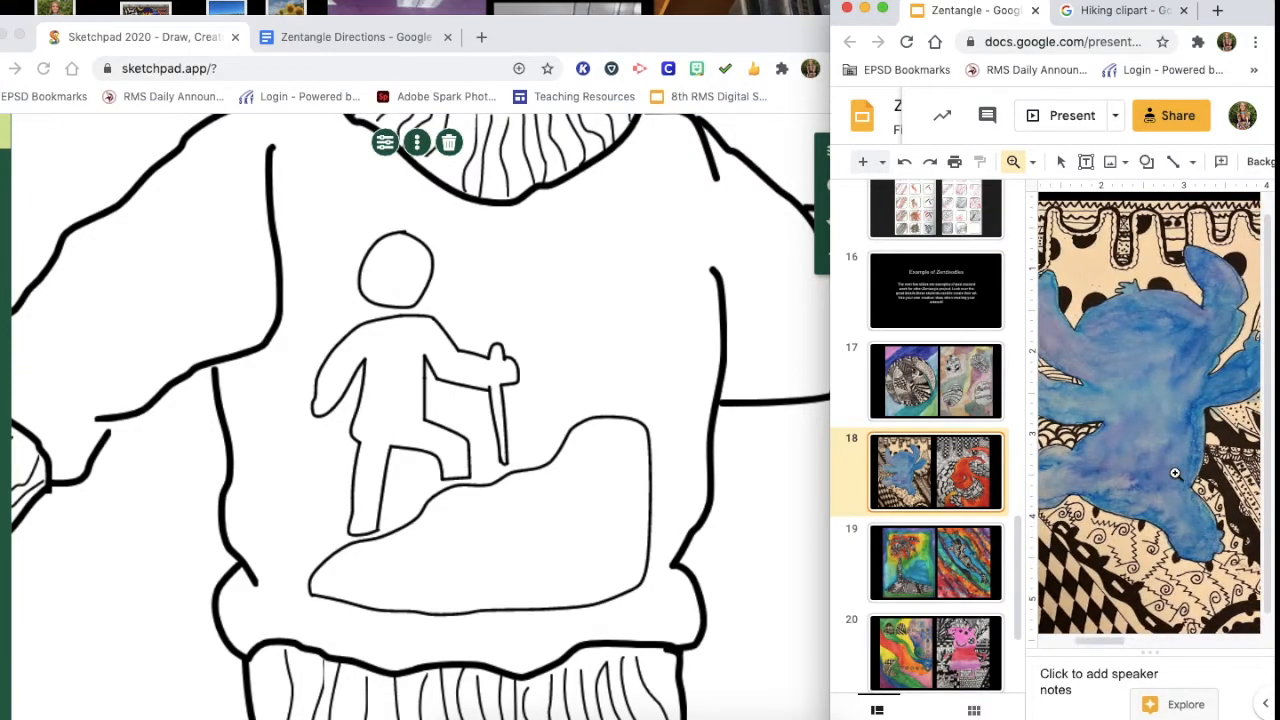
scroll(1175, 473, left, 5)
scroll(1175, 473, right, 8)
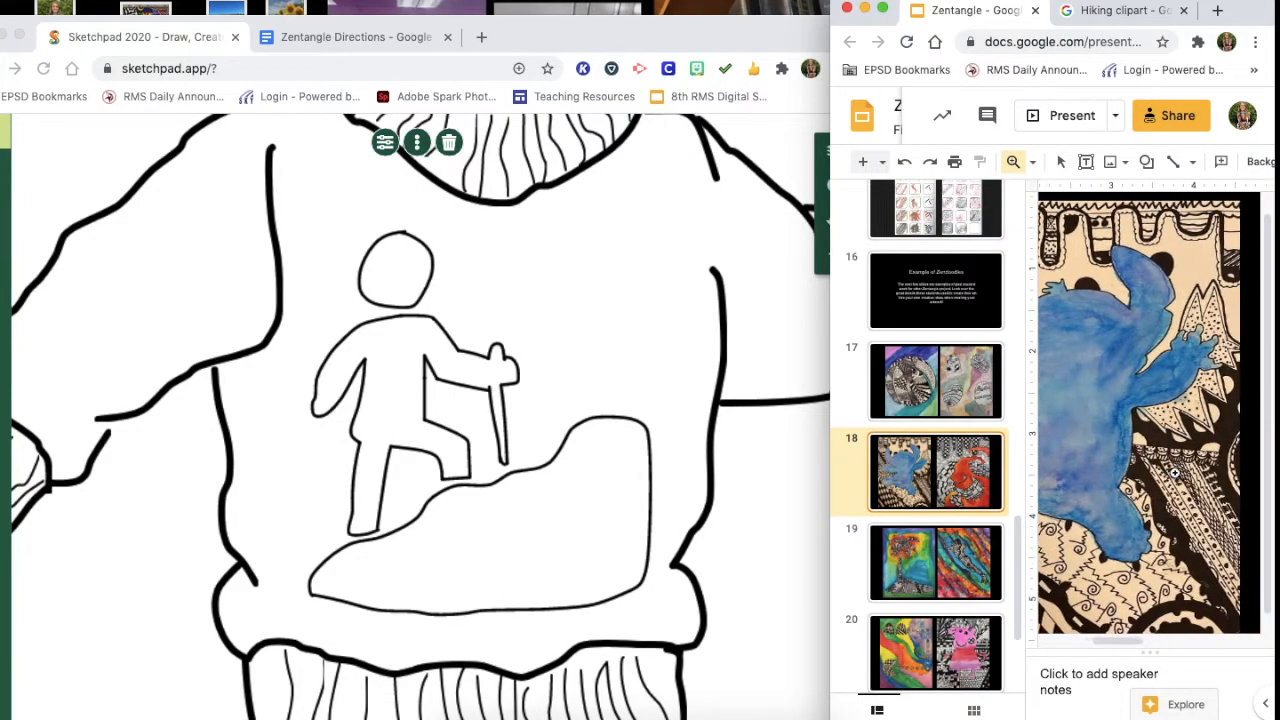
scroll(1175, 473, right, 5)
scroll(1173, 473, right, 5)
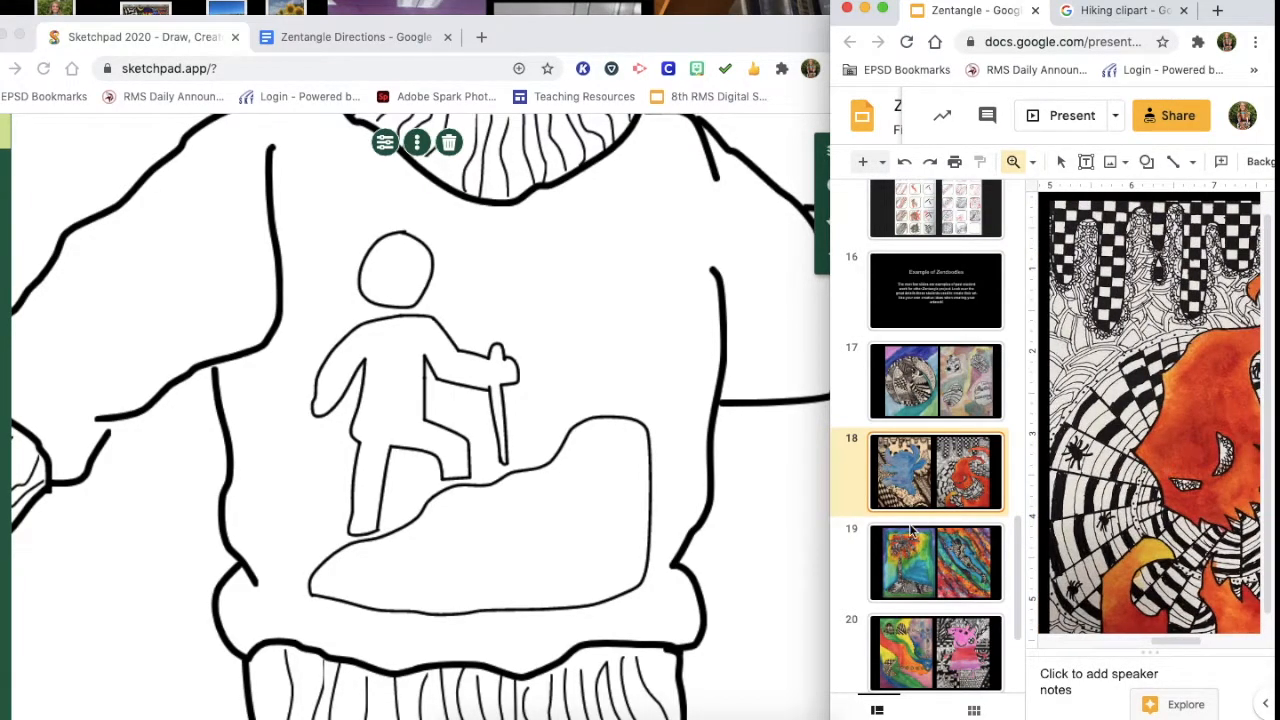
click(933, 576)
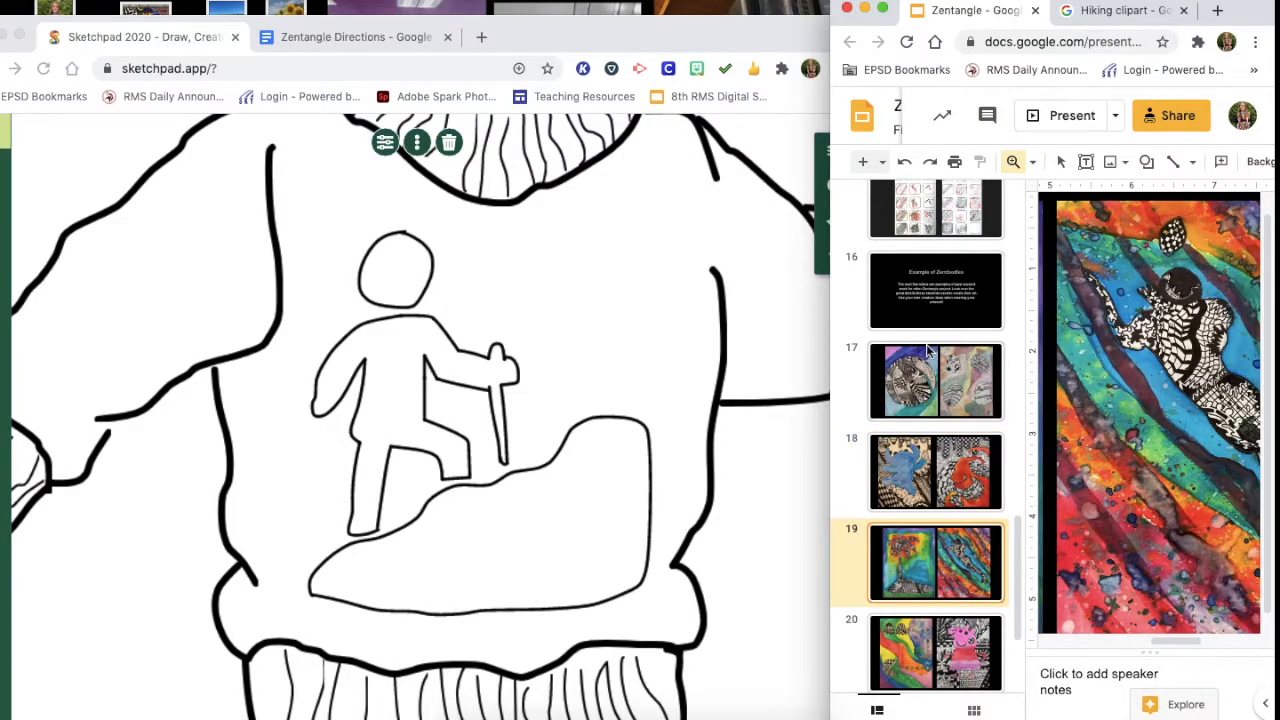
Step: Return to the black-and-white pattern sampler on slide 7 as the drawing reference
scroll(928, 348, up, 5)
scroll(928, 348, down, 3)
scroll(928, 348, up, 8)
scroll(928, 348, up, 1)
click(927, 420)
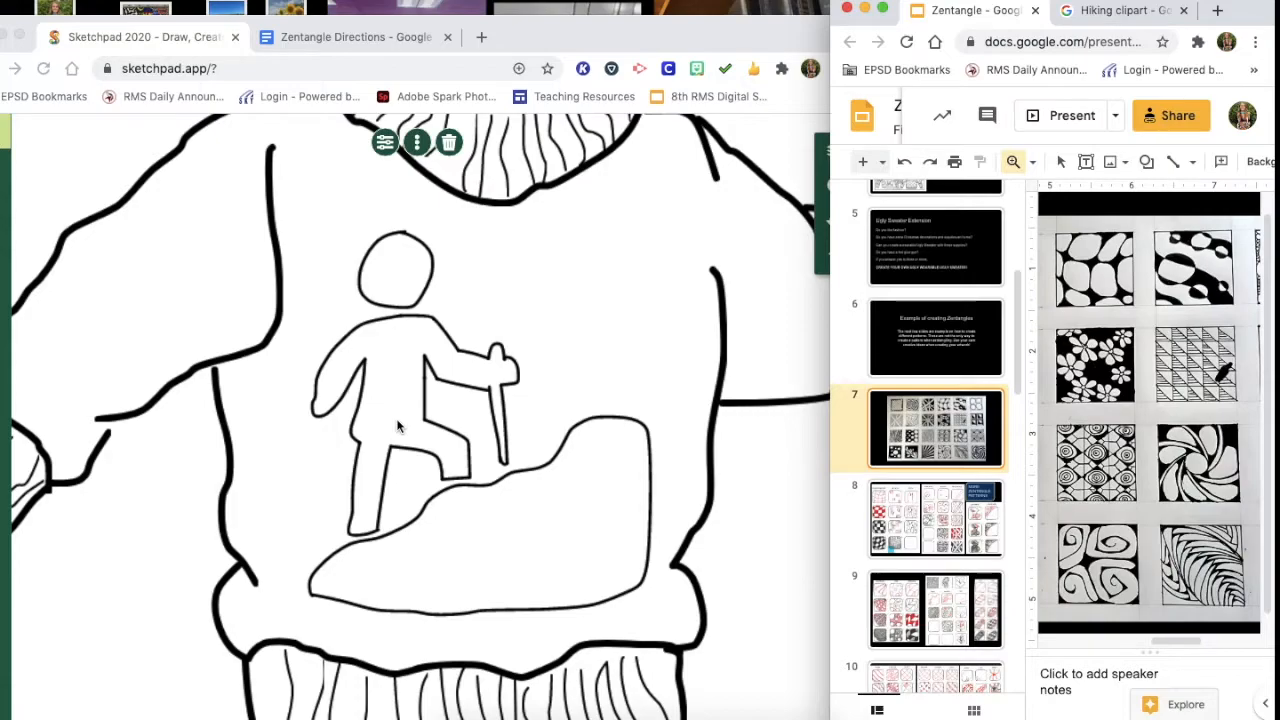
Step: Back in Sketchpad, paint a lattice of crossing diagonal lines inside the hiker's head with the black 2.6 px Paintbrush
click(844, 110)
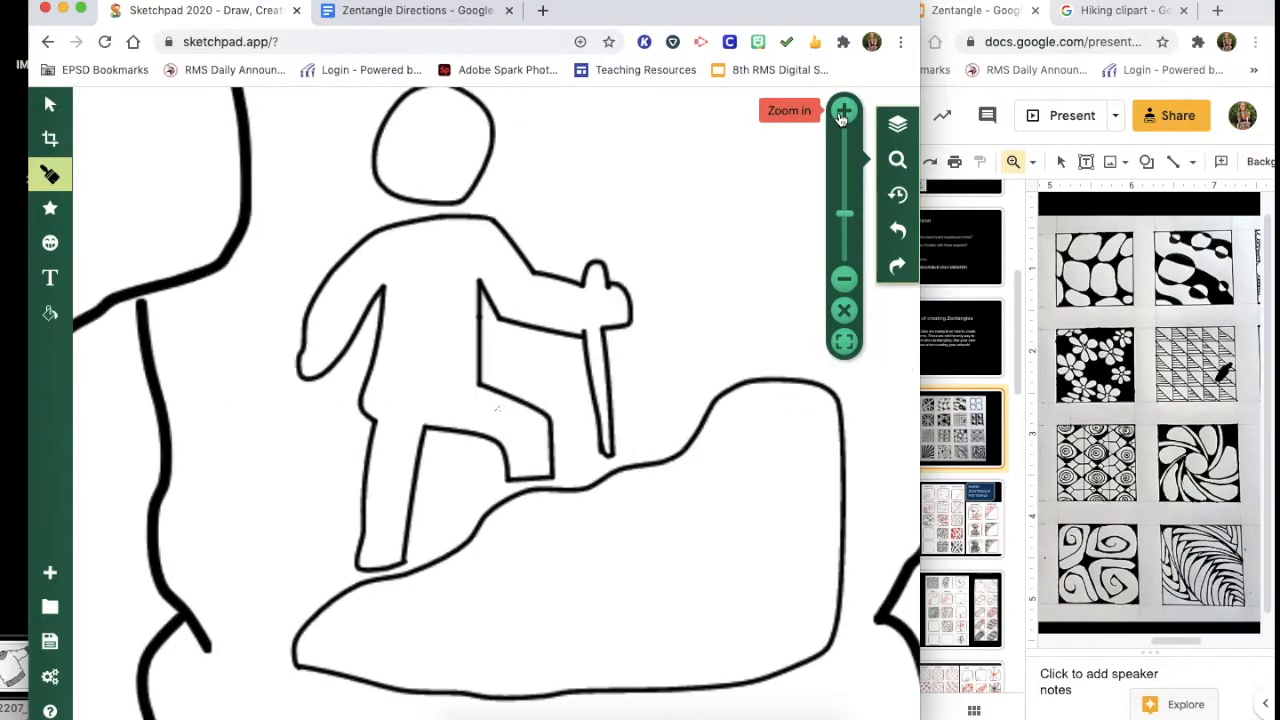
scroll(422, 191, up, 4)
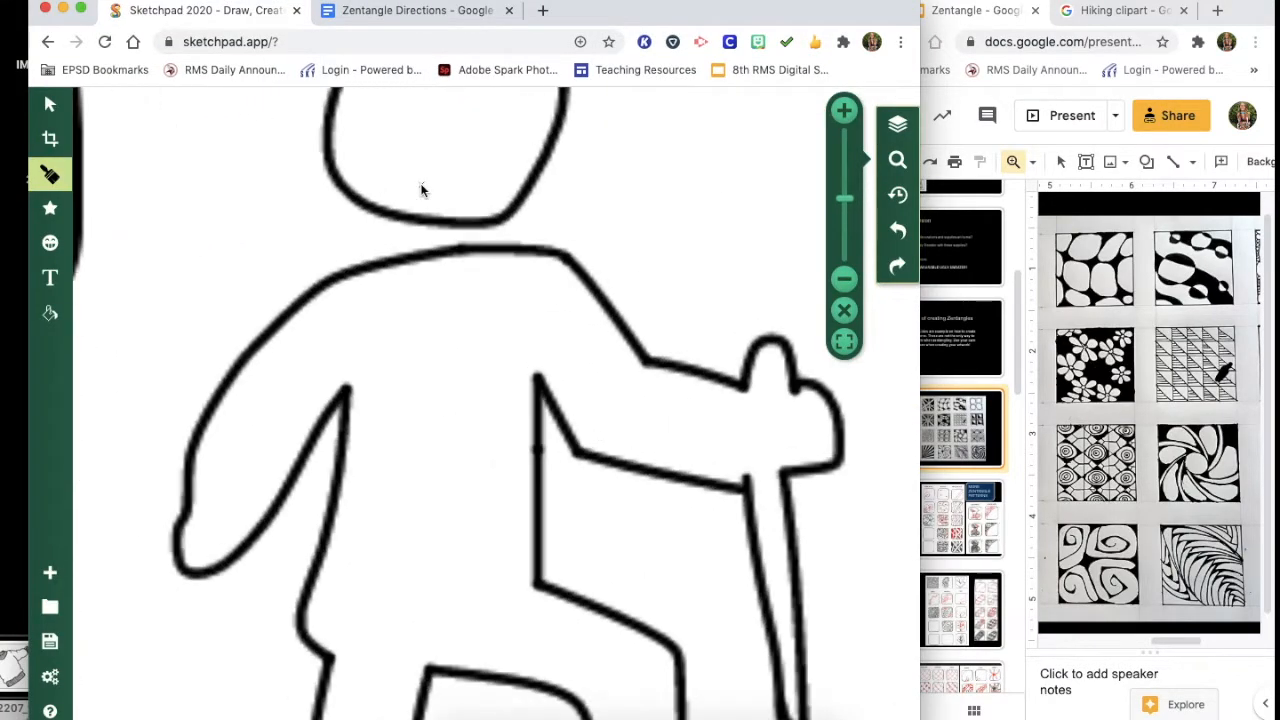
click(50, 174)
scroll(412, 264, up, 3)
scroll(410, 259, left, 1)
drag(392, 240, 399, 234)
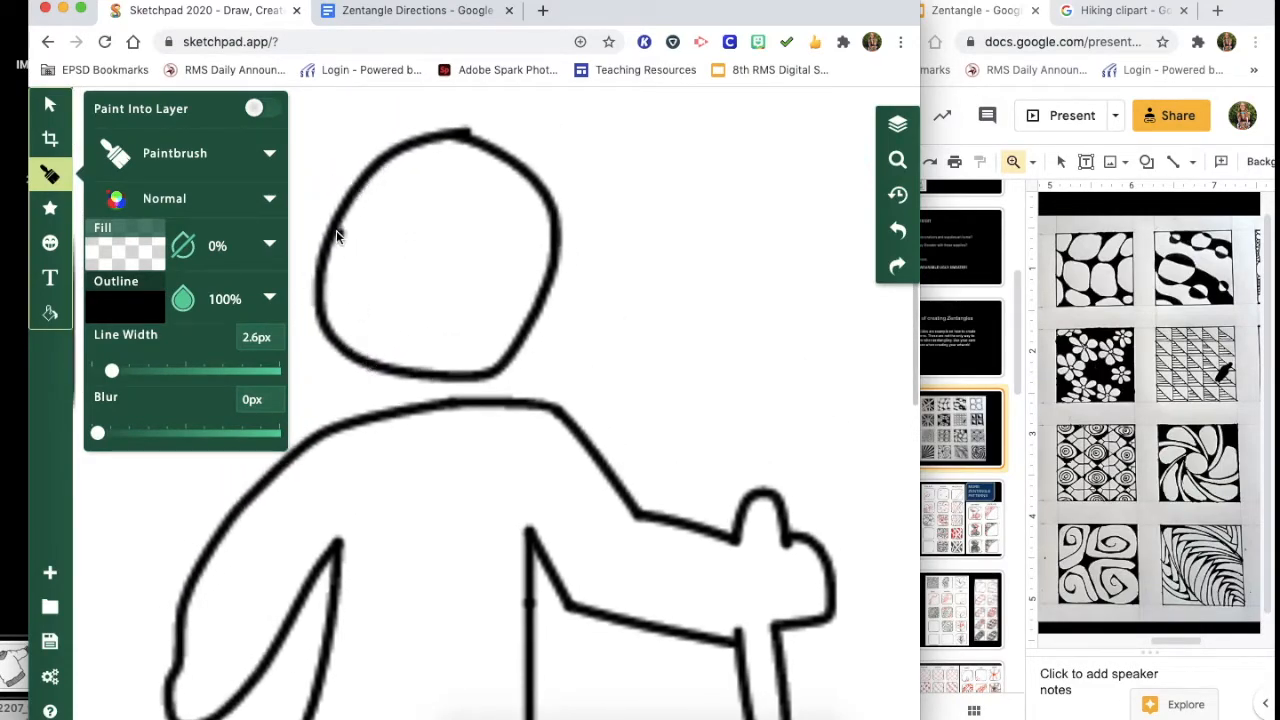
drag(338, 235, 470, 376)
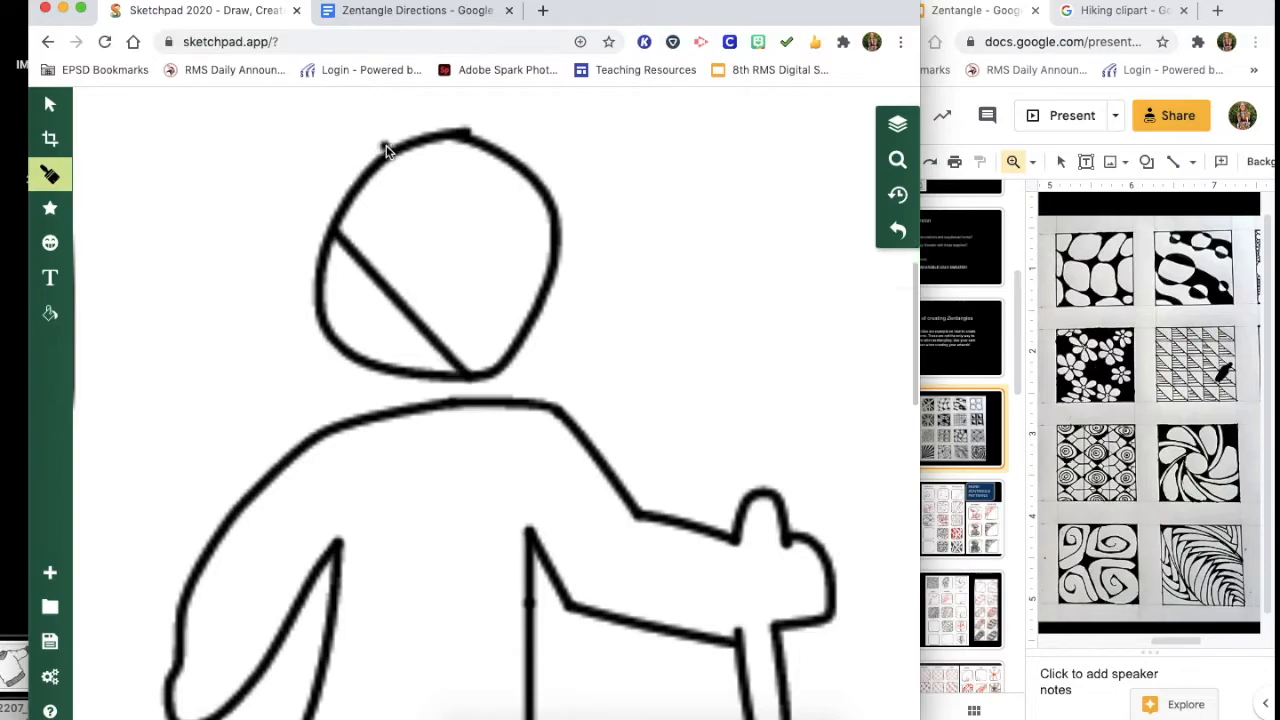
drag(390, 162, 546, 276)
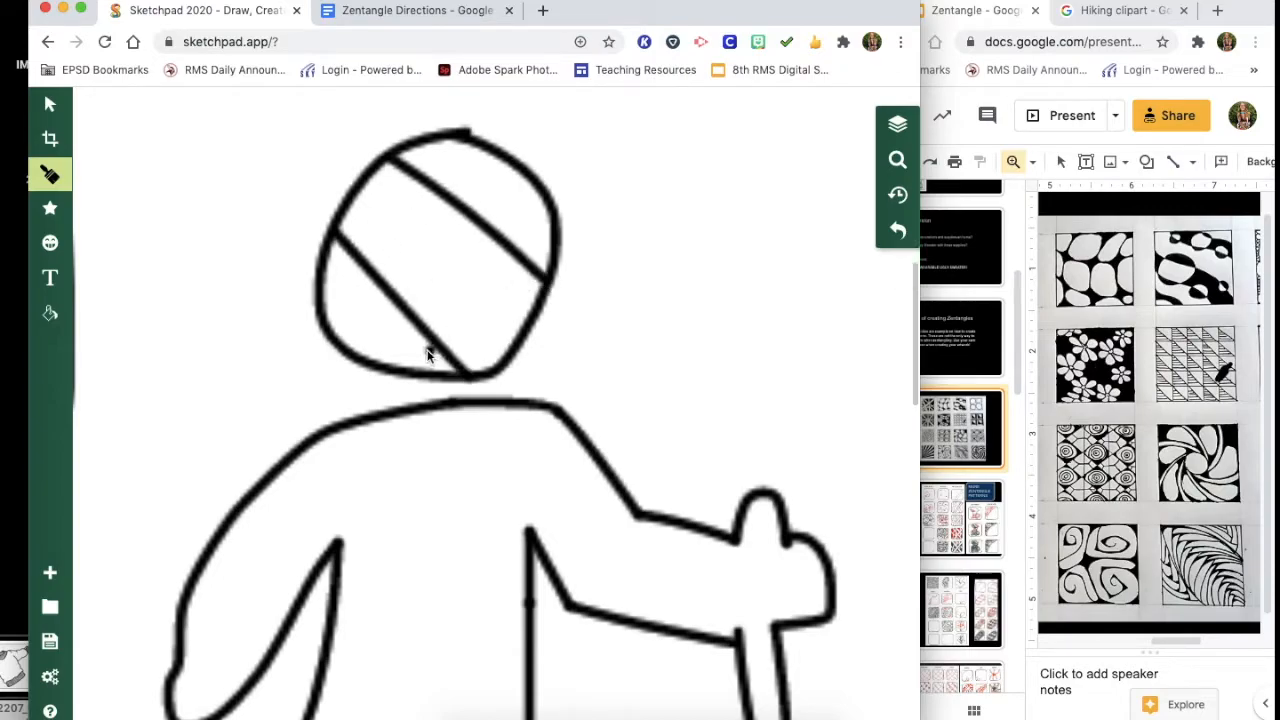
drag(405, 372, 558, 216)
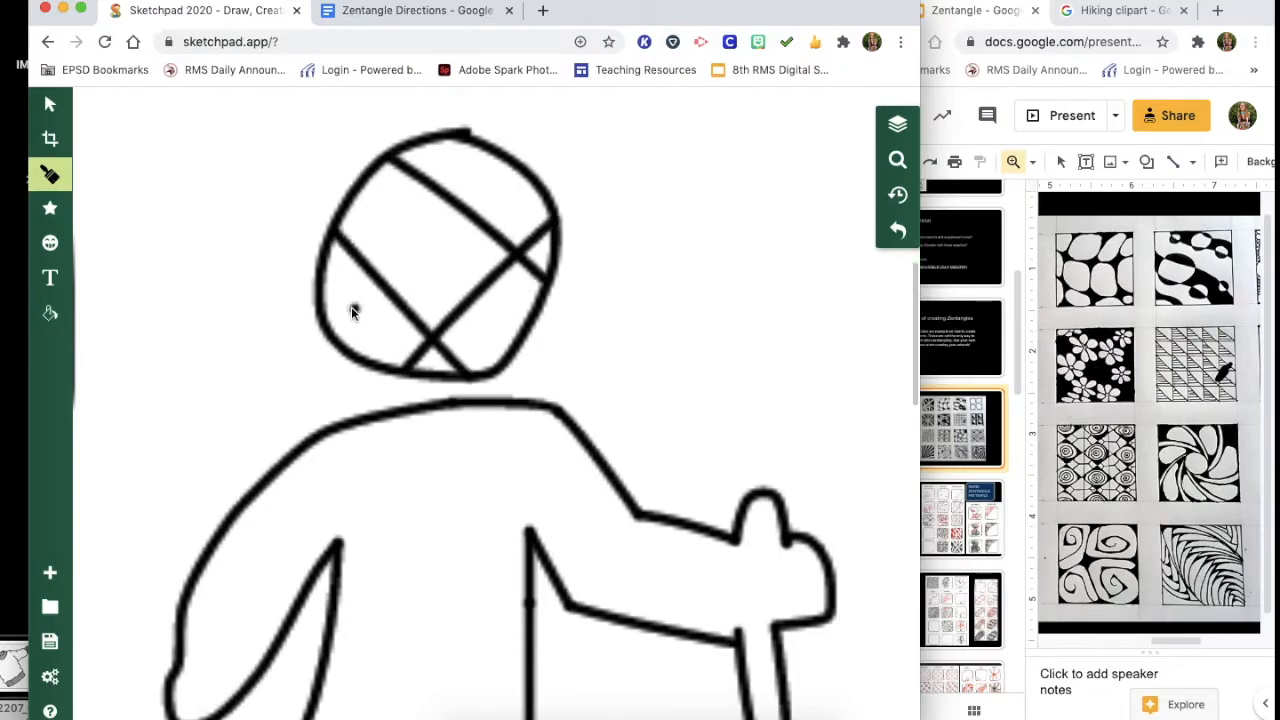
drag(328, 331, 493, 167)
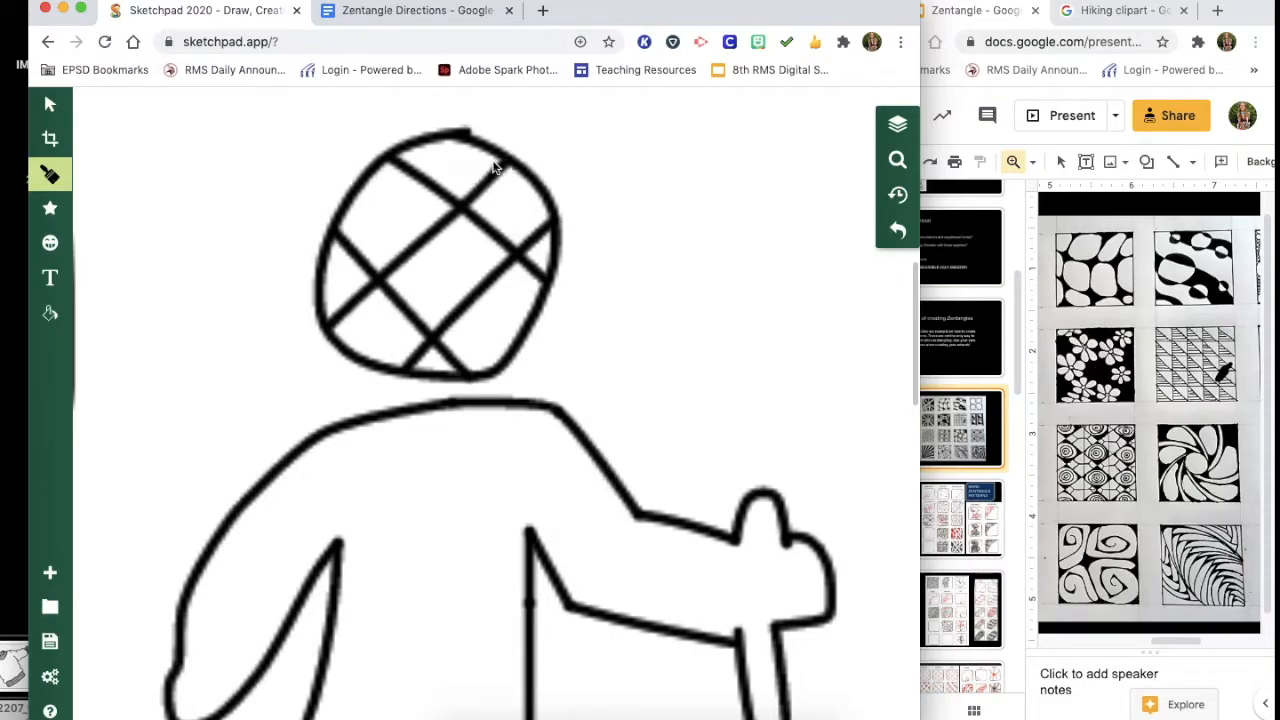
drag(340, 235, 458, 137)
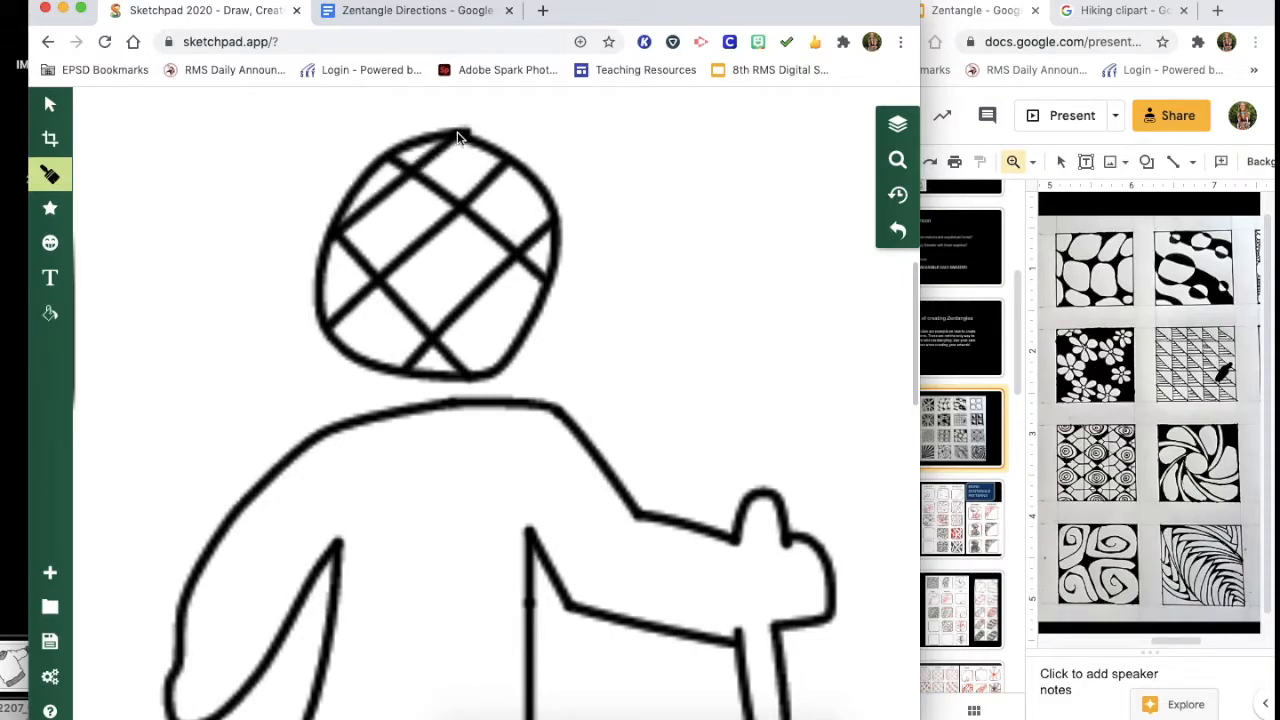
Step: Set up Pixel Fill with solid black #000000 as the fill colour
click(50, 314)
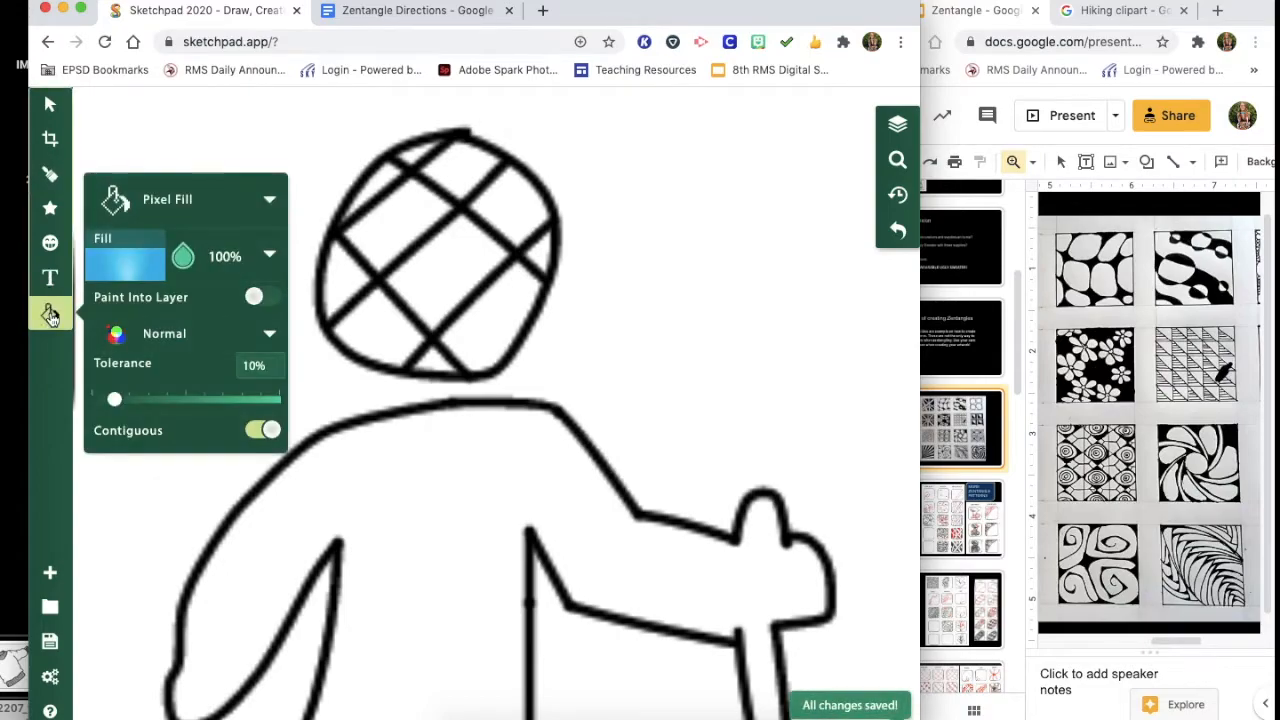
click(145, 203)
click(336, 226)
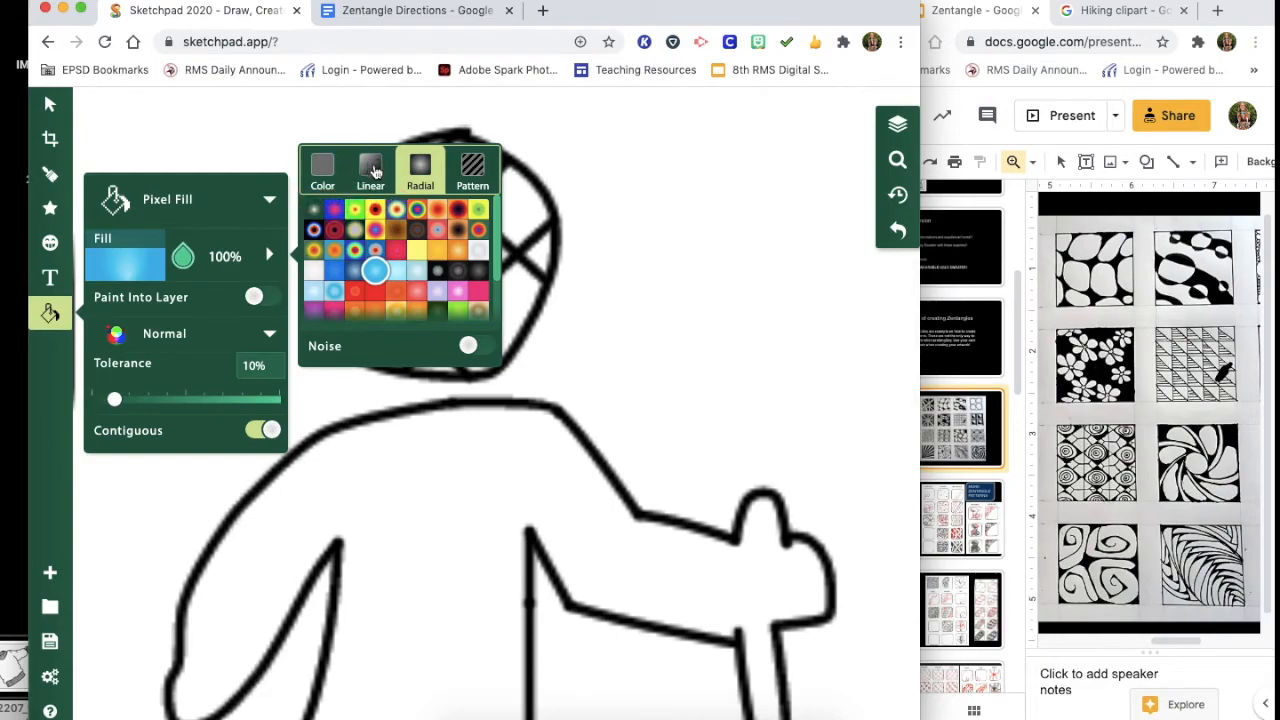
click(322, 172)
click(479, 440)
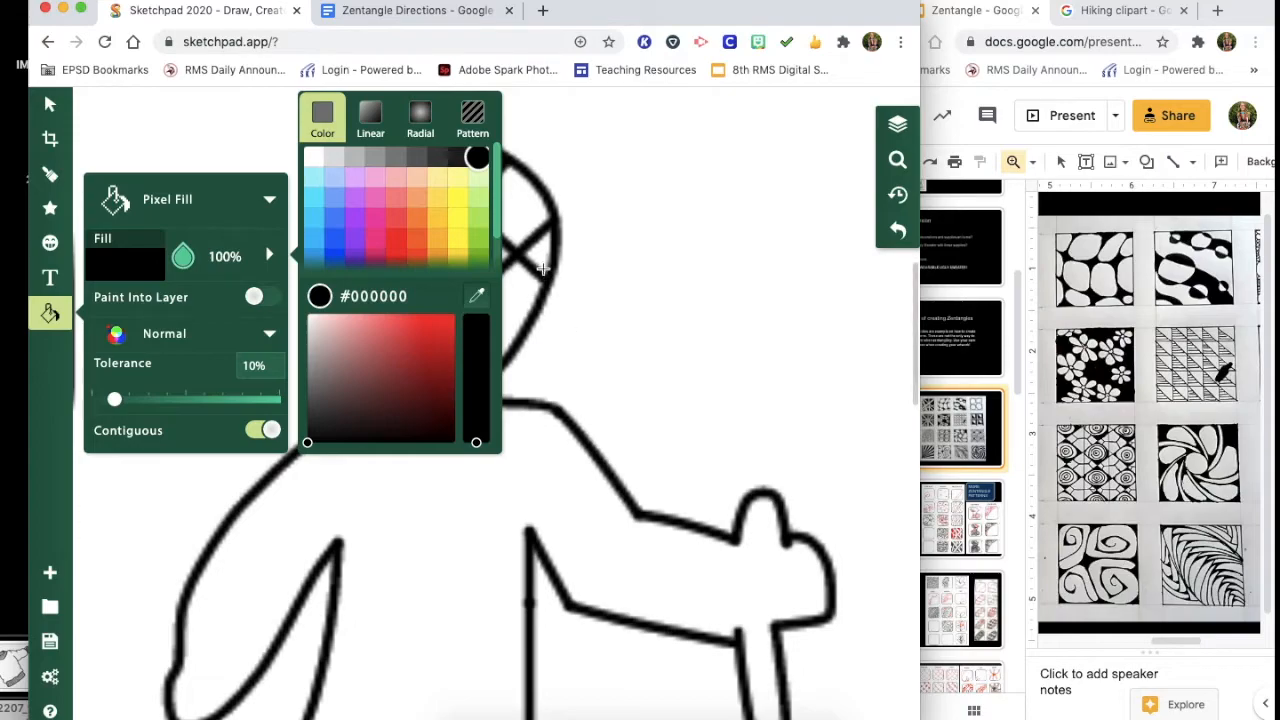
Step: Try filling a lattice cell in the hiker's head at 20% tolerance and at the maximum tolerance, removing each fill
click(50, 316)
click(52, 317)
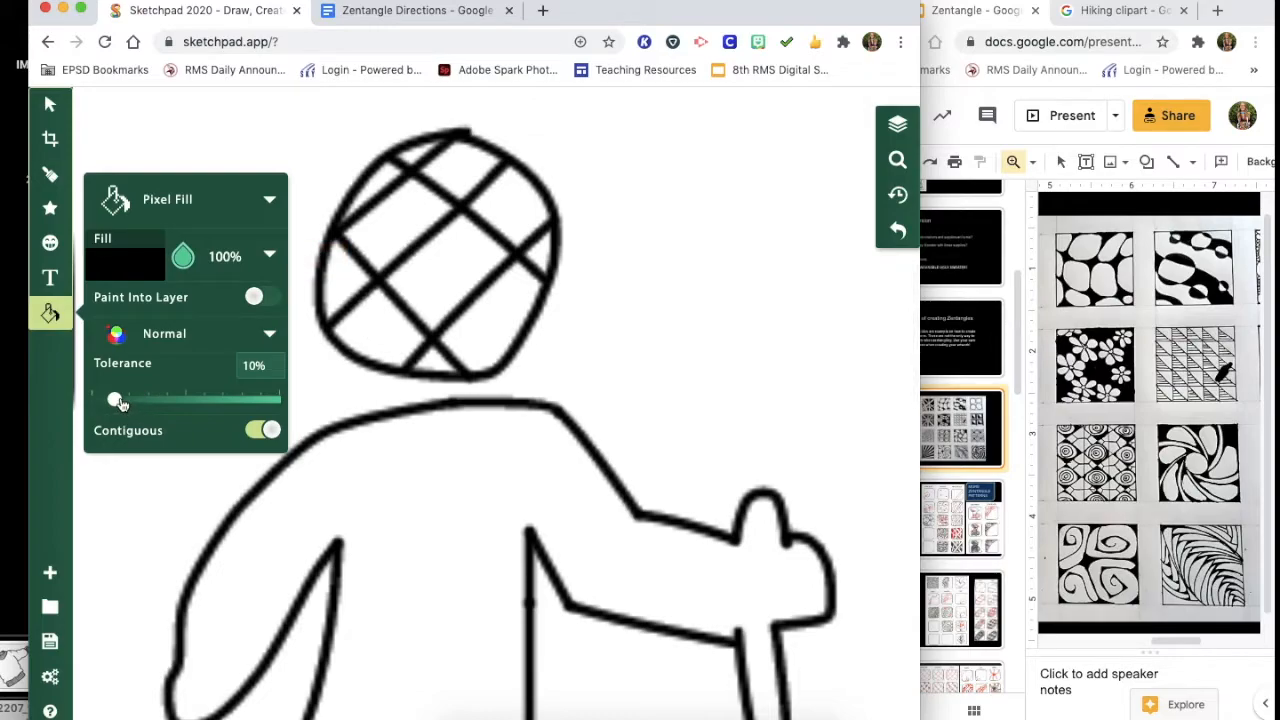
drag(118, 402, 131, 402)
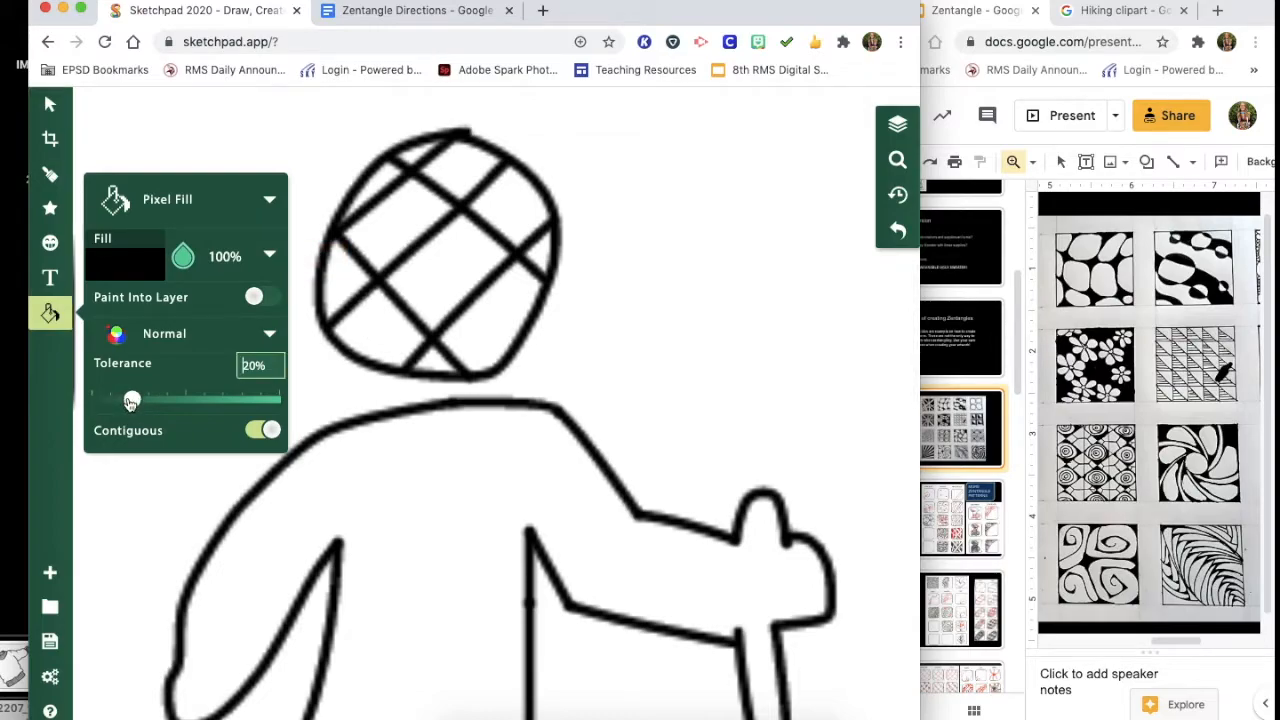
click(389, 347)
scroll(391, 345, left, 1)
click(511, 116)
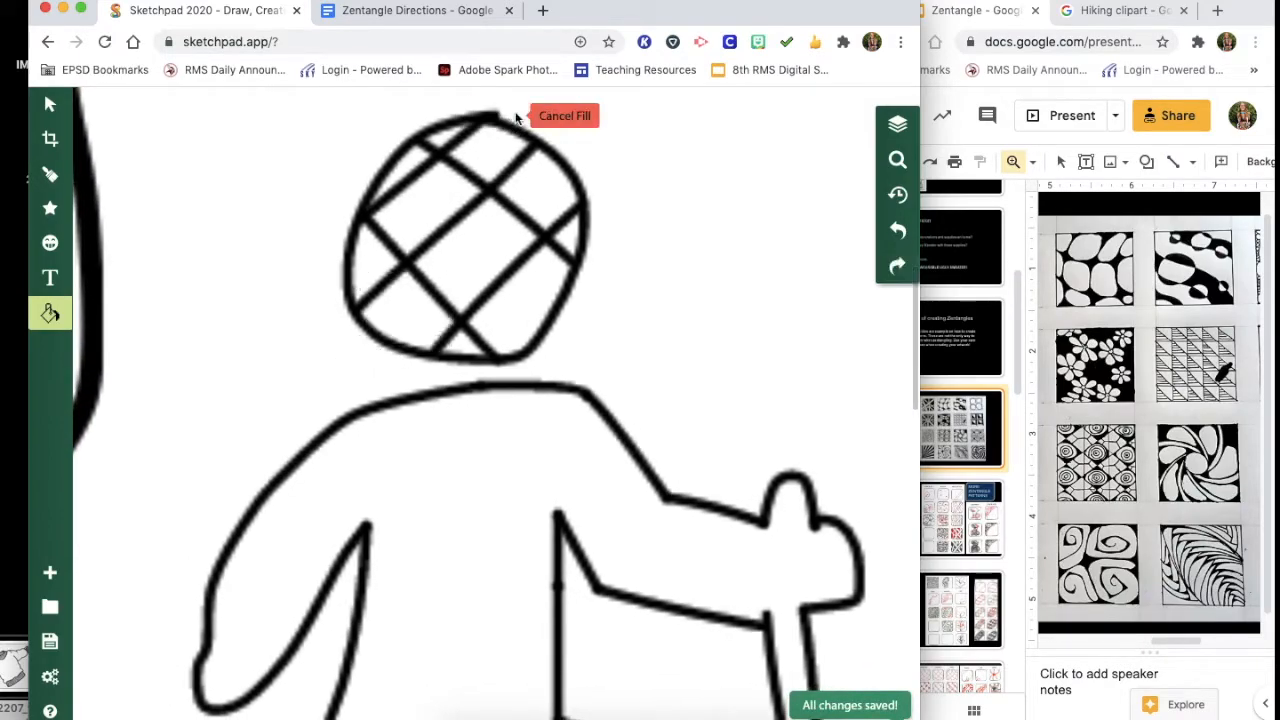
click(50, 313)
drag(156, 402, 280, 402)
click(395, 330)
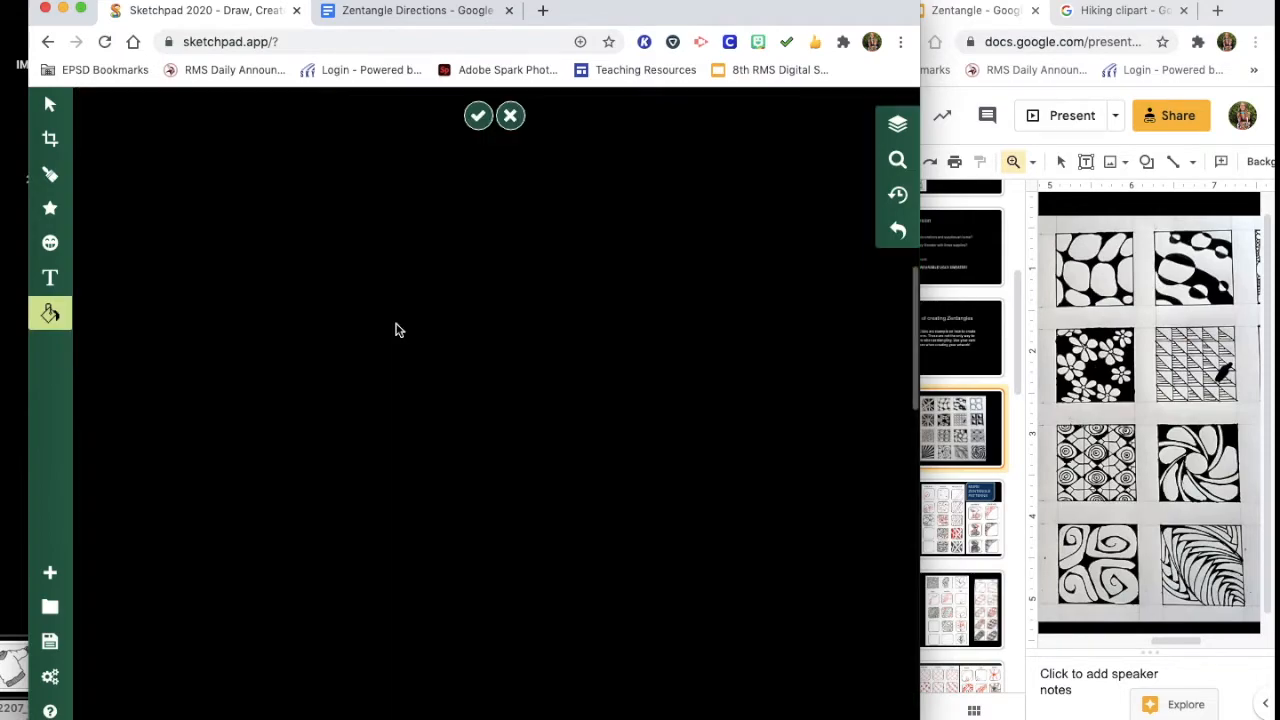
click(897, 229)
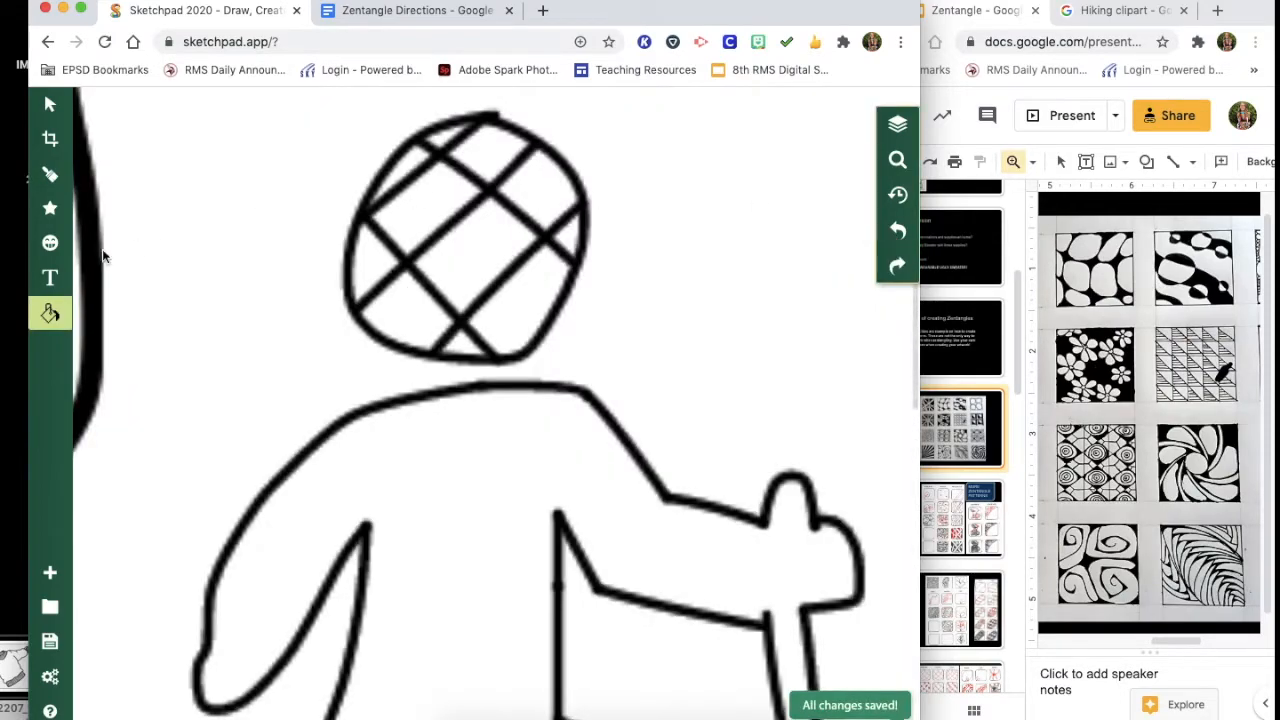
Step: Lower the fill tolerance to a medium level and fill two lattice cells on the left half of the hiker's head with black
click(50, 313)
drag(216, 402, 182, 402)
click(400, 300)
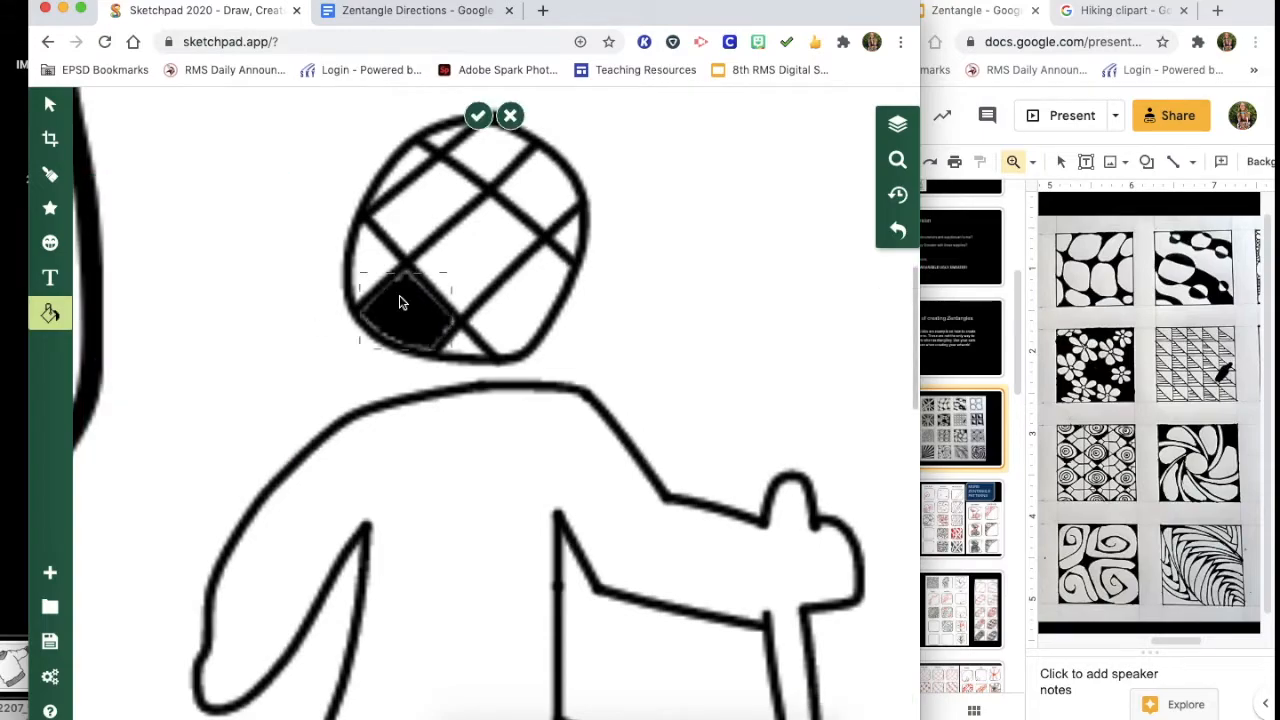
click(431, 202)
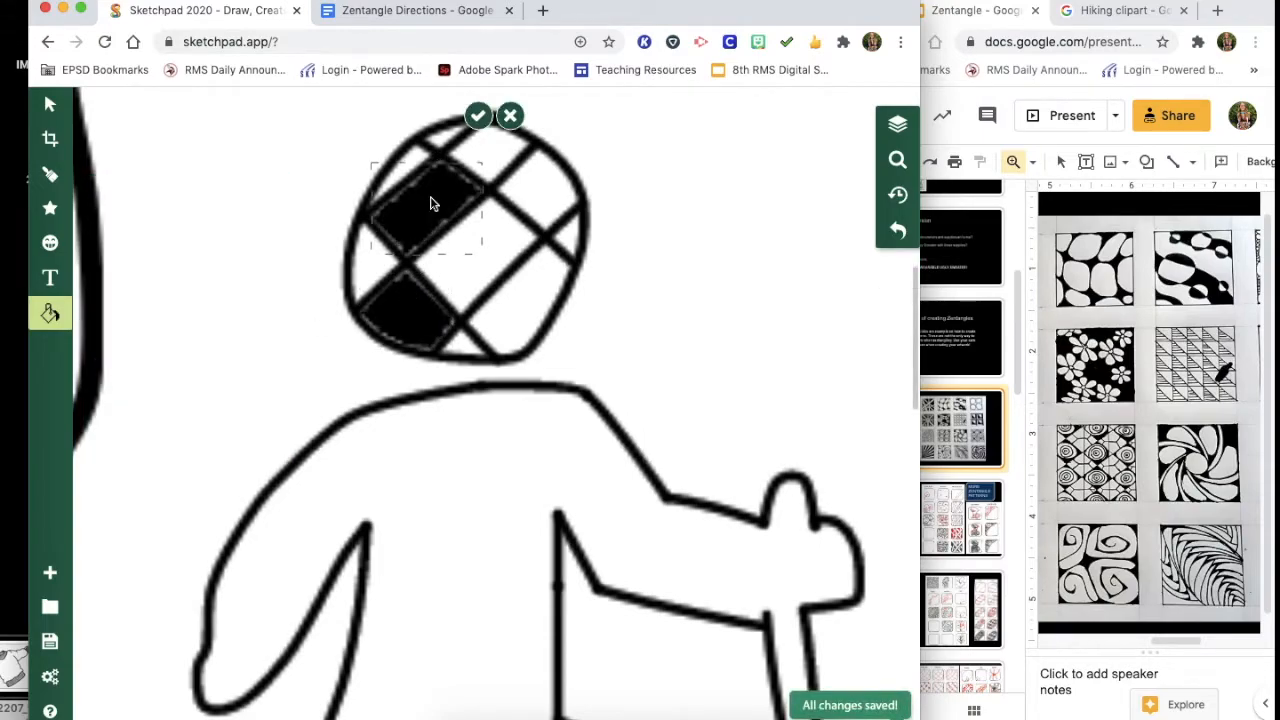
click(478, 115)
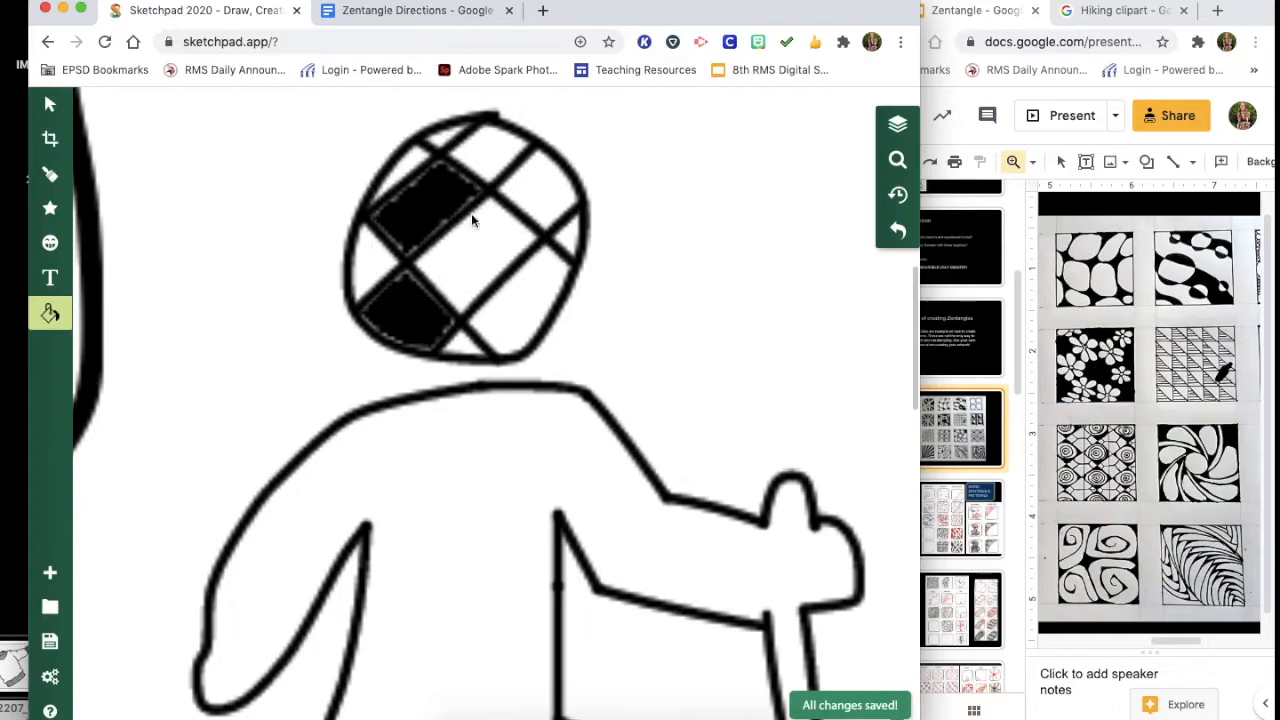
Step: Fill the small cell at the top of the hiker's head with black and undo the fill at its right edge
click(449, 140)
click(567, 237)
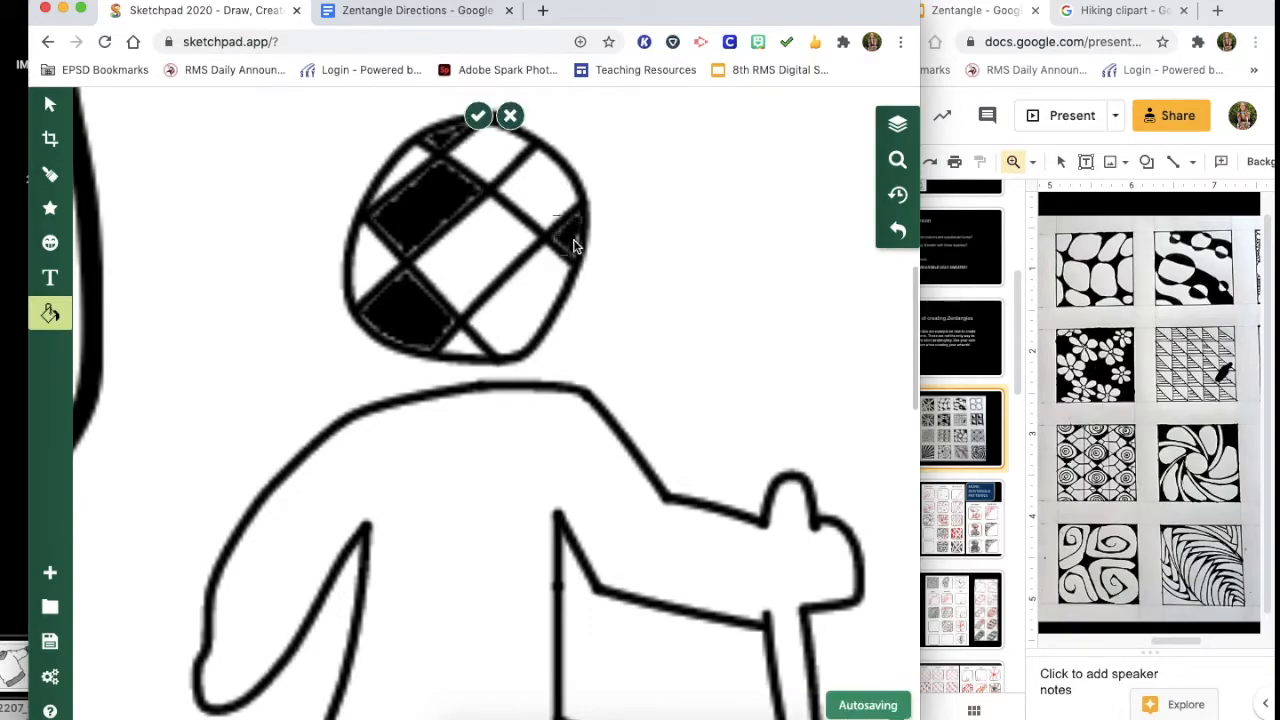
click(898, 232)
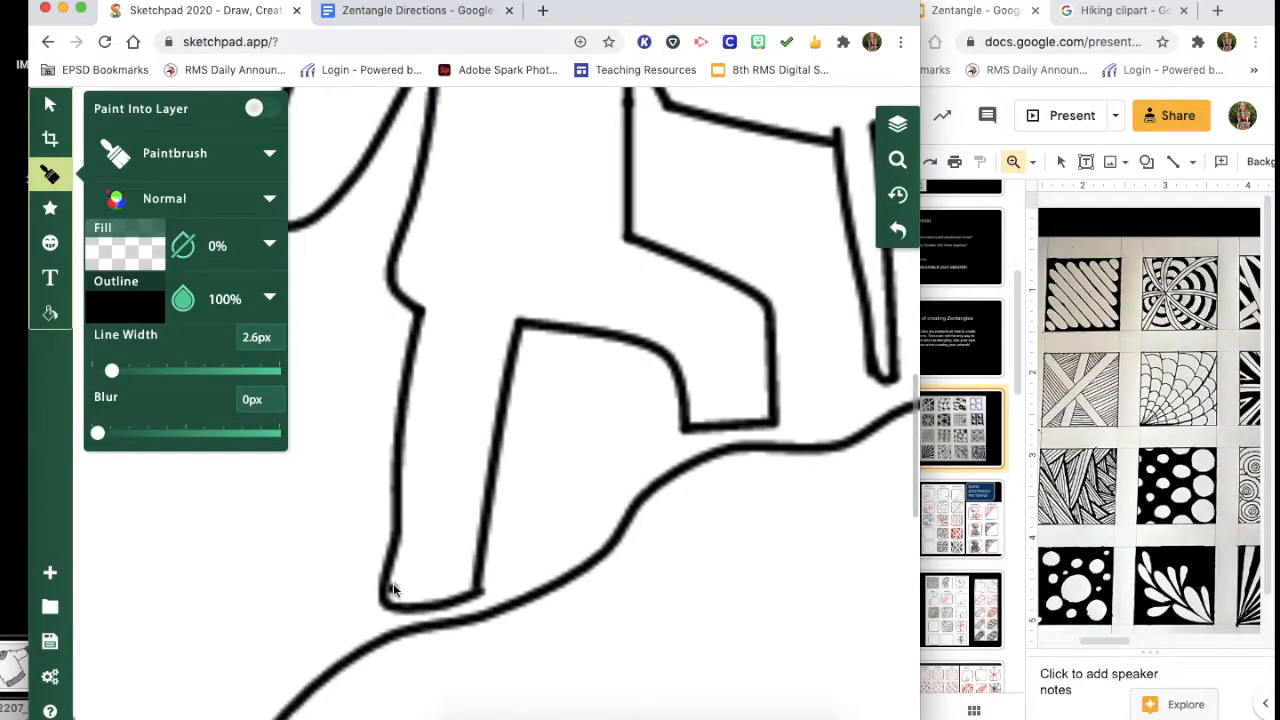
Step: Paint spirals in the hiker's back leg with the black 2.6 px Paintbrush, undoing a stray stroke
mouse_move(420, 545)
mouse_down()
mouse_move(470, 500)
mouse_move(512, 284)
mouse_up()
drag(545, 312, 563, 250)
mouse_move(481, 285)
mouse_down()
mouse_move(394, 260)
mouse_move(432, 240)
mouse_up()
click(50, 174)
click(898, 231)
click(50, 174)
Step: Paint spirals through the hiker's raised leg and curved bands down the walking stick
mouse_move(604, 288)
mouse_down()
mouse_move(663, 323)
mouse_move(705, 390)
mouse_move(768, 366)
mouse_up()
mouse_move(632, 326)
mouse_down()
mouse_move(462, 292)
mouse_move(630, 276)
mouse_move(444, 158)
mouse_move(629, 186)
mouse_move(595, 187)
mouse_move(636, 250)
mouse_up()
scroll(621, 200, right, 1)
scroll(621, 200, up, 1)
mouse_move(668, 310)
mouse_down()
mouse_move(742, 326)
mouse_move(732, 318)
mouse_up()
drag(752, 300, 788, 272)
drag(768, 396, 782, 424)
scroll(782, 424, down, 2)
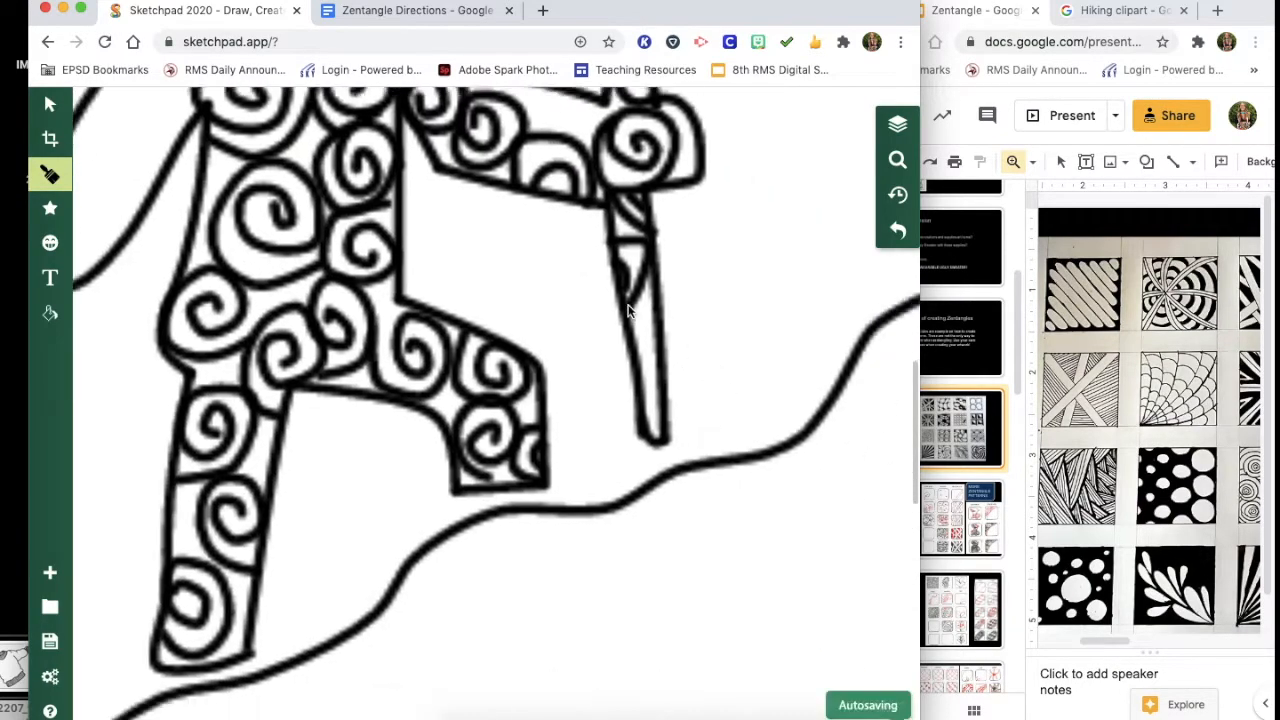
drag(632, 304, 650, 384)
Step: Paint spirals in the hiker's hanging arm and across the shoulders, undoing one stray stroke
scroll(648, 400, left, 2)
drag(328, 366, 304, 330)
drag(392, 276, 400, 258)
key(super+z)
mouse_move(412, 166)
mouse_down()
mouse_move(436, 234)
mouse_move(448, 181)
mouse_up()
drag(488, 150, 514, 156)
mouse_move(566, 122)
mouse_down()
mouse_move(563, 144)
mouse_move(590, 152)
mouse_up()
drag(640, 130, 656, 156)
mouse_move(708, 170)
mouse_down()
mouse_move(742, 226)
mouse_move(842, 252)
mouse_up()
drag(358, 221, 390, 229)
drag(301, 317, 342, 248)
Step: Use Pixel Fill to blacken the gap between the spirals in the middle of the torso, undoing and repeating the fill
click(897, 160)
mouse_move(843, 195)
mouse_down()
mouse_move(843, 232)
mouse_move(843, 200)
mouse_up()
click(50, 313)
click(571, 263)
click(50, 313)
drag(188, 400, 247, 399)
click(478, 116)
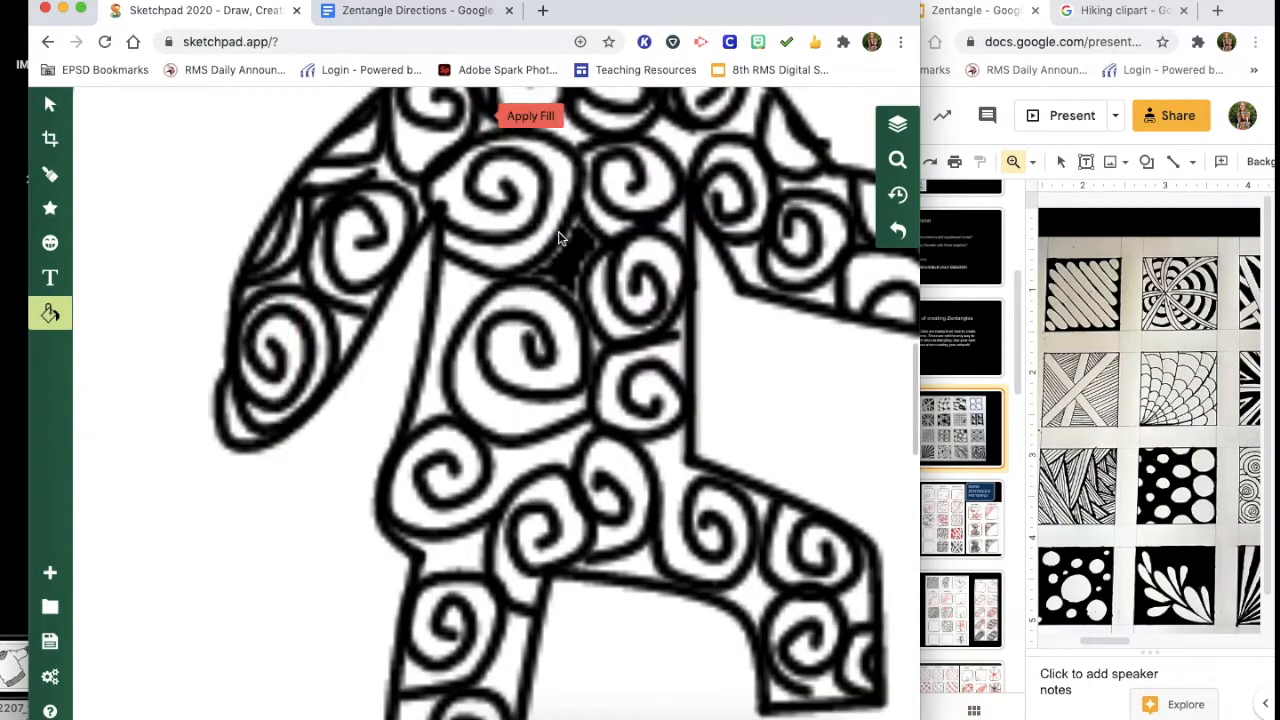
click(898, 230)
click(50, 313)
click(571, 263)
click(478, 116)
Step: Fill the gaps around the spirals in the hiker's torso and legs with black
click(597, 350)
click(440, 302)
click(634, 569)
click(748, 600)
click(860, 604)
scroll(860, 606, down, 2)
click(430, 458)
click(486, 566)
scroll(538, 390, up, 1)
Step: Fill the gaps around the spirals in the hiker's arms and shoulders with black, undoing stray fills
click(340, 177)
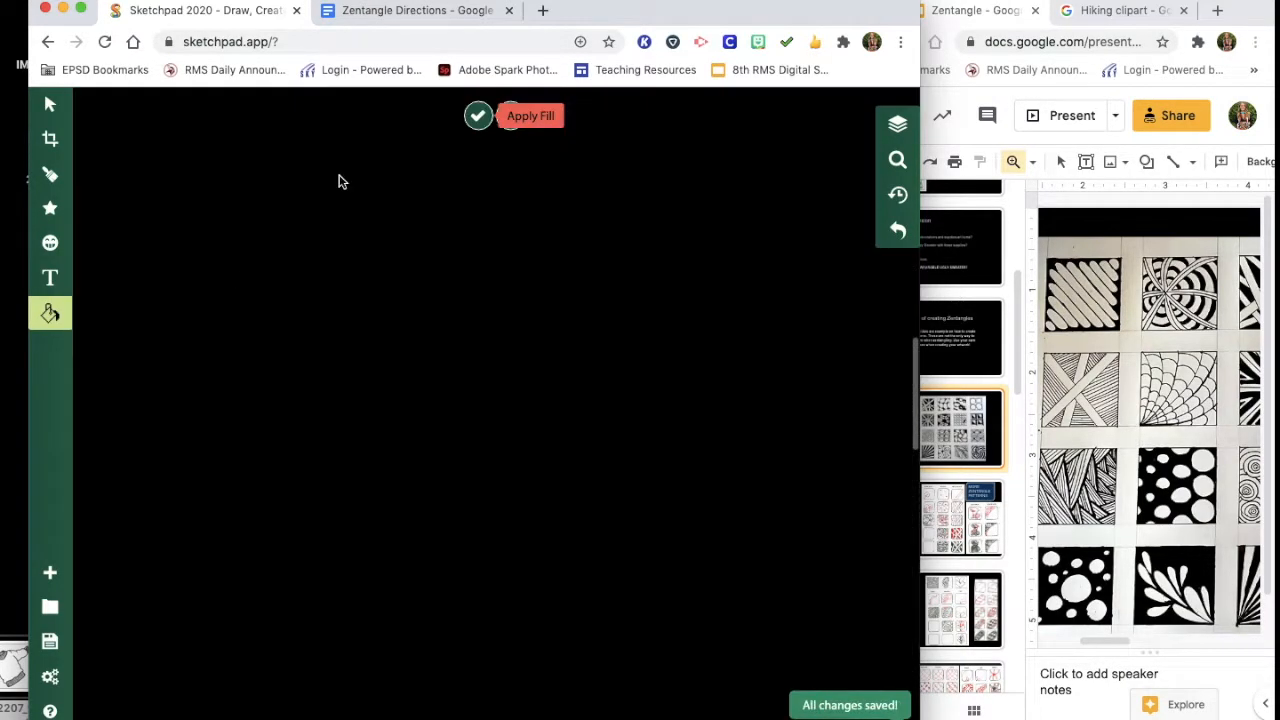
click(898, 230)
click(313, 188)
click(600, 135)
click(645, 300)
click(734, 217)
scroll(705, 325, right, 4)
click(752, 310)
click(688, 402)
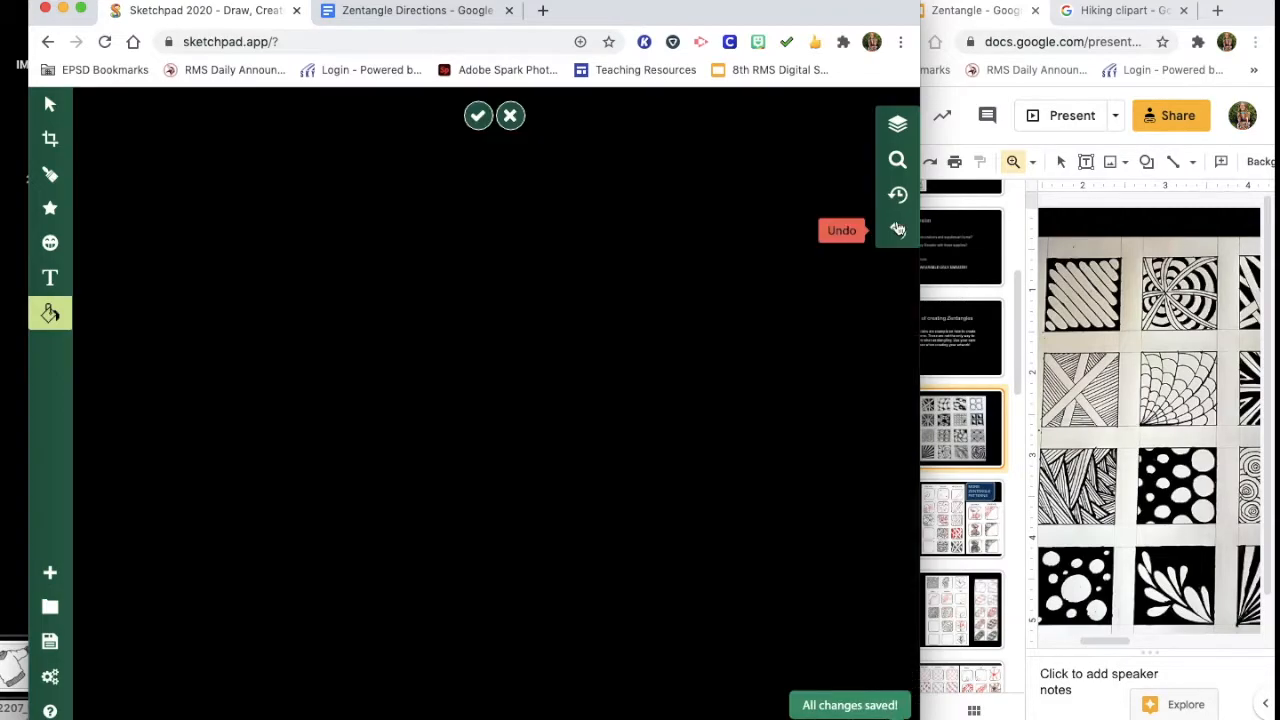
click(898, 230)
Step: Fill the gaps in the walking stick and the hand holding it with black, undoing stray fills
click(671, 437)
scroll(709, 289, down, 2)
click(898, 160)
drag(845, 182, 848, 200)
click(898, 230)
scroll(608, 408, up, 1)
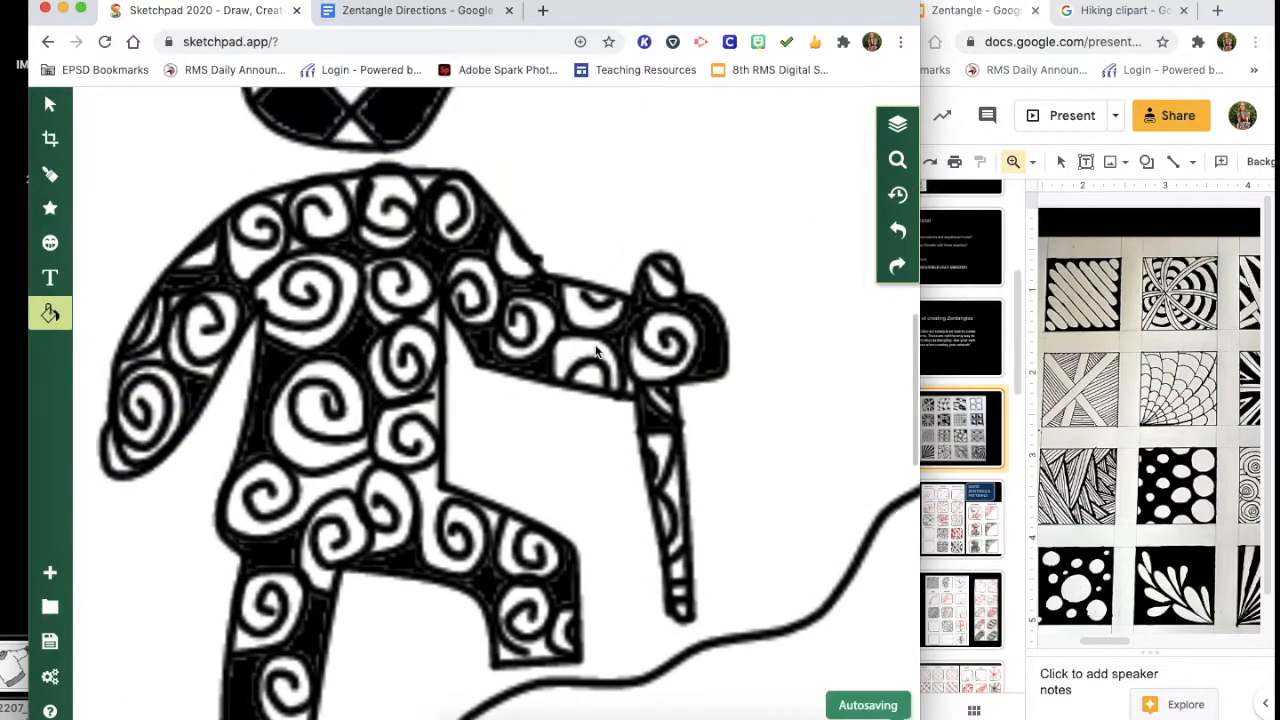
scroll(620, 410, up, 3)
click(703, 506)
scroll(703, 506, down, 3)
click(900, 232)
scroll(431, 363, down, 2)
scroll(433, 363, up, 4)
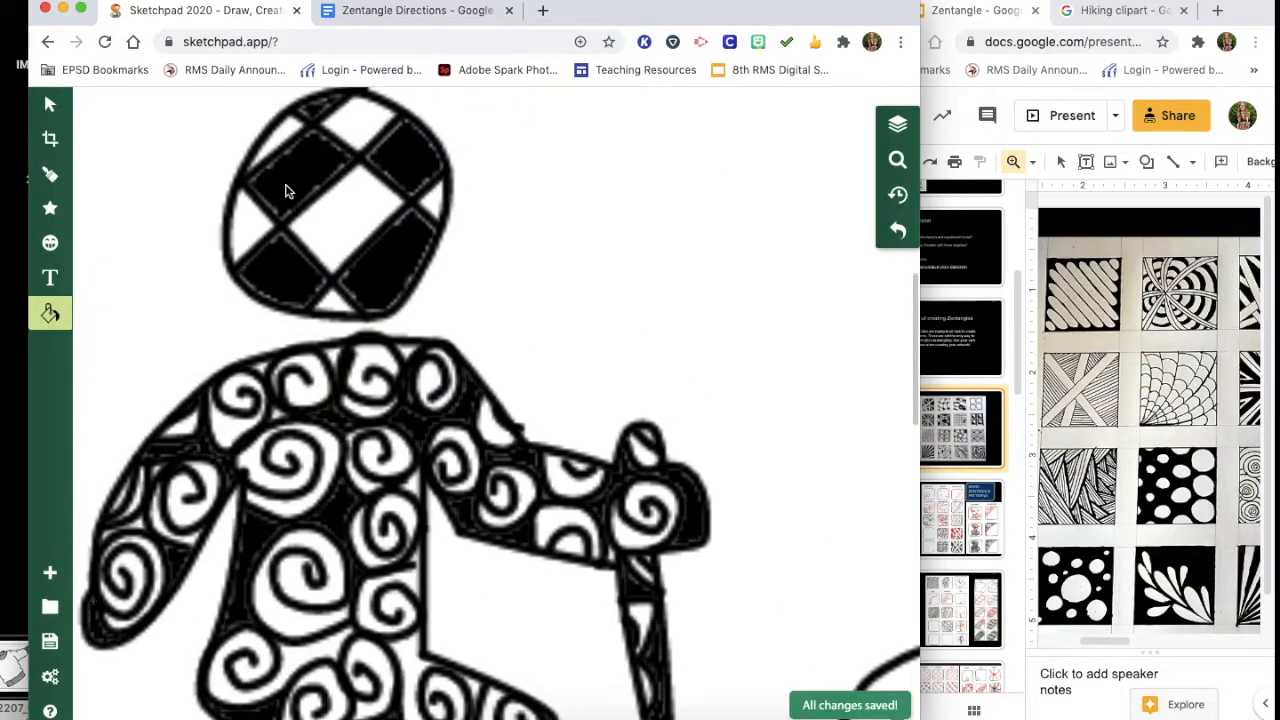
Step: Touch up the black fill in the hiker's head and upper torso, undoing a stray fill
click(286, 191)
scroll(430, 430, left, 2)
click(434, 449)
click(898, 230)
click(47, 316)
click(50, 313)
click(474, 423)
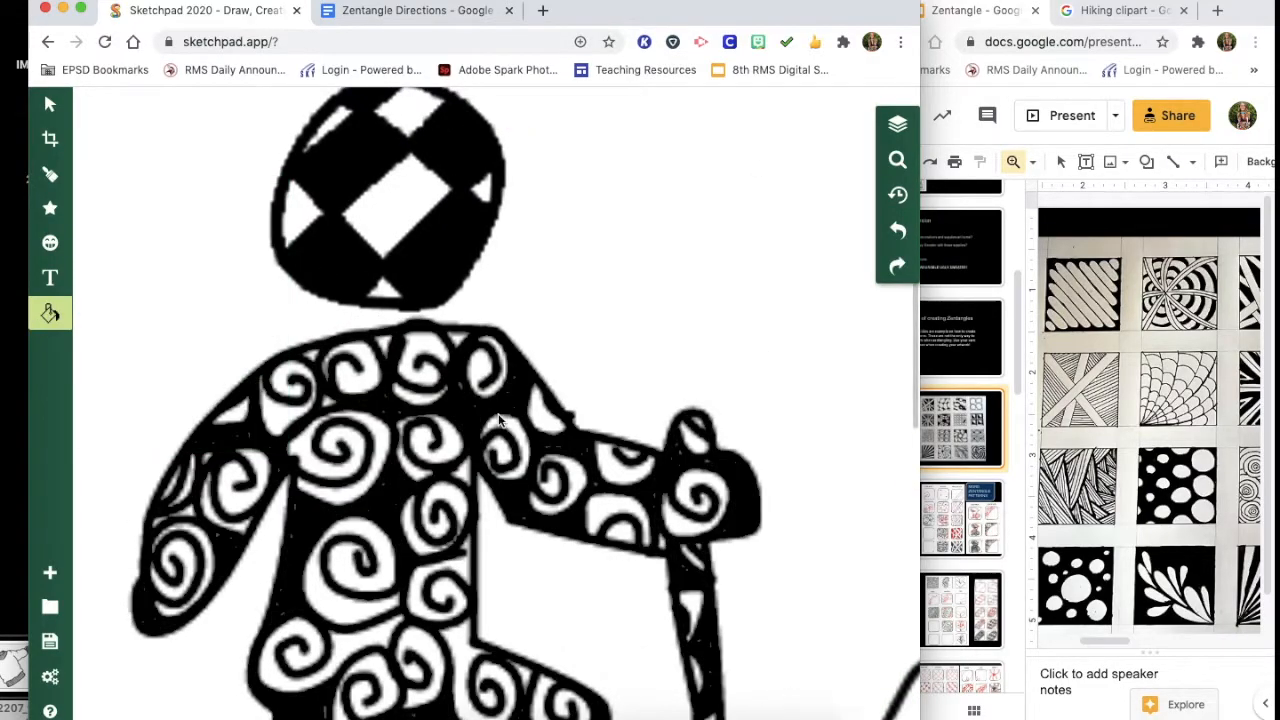
Step: Examine the filled hiker on the whole sweater, and look closer at the hiker and hill
scroll(474, 423, down, 2)
click(898, 124)
click(898, 160)
scroll(743, 237, up, 3)
scroll(743, 237, down, 5)
scroll(743, 237, up, 2)
scroll(447, 339, up, 3)
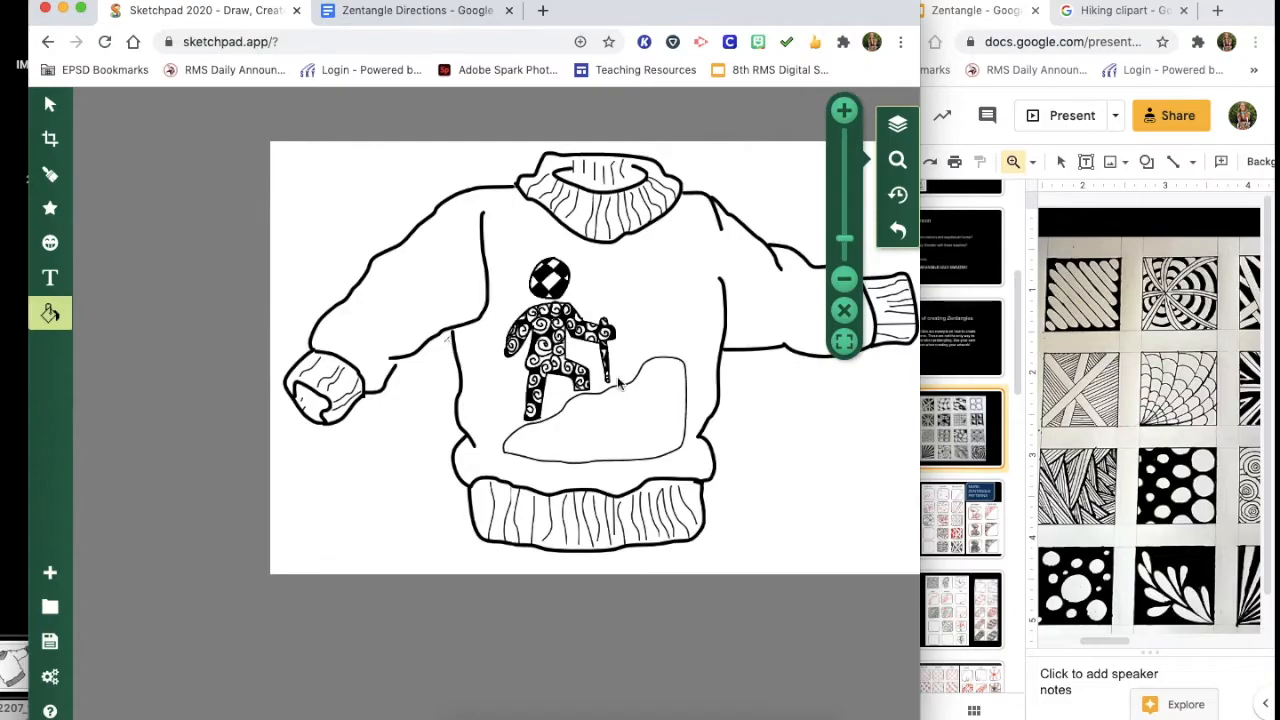
scroll(622, 384, up, 3)
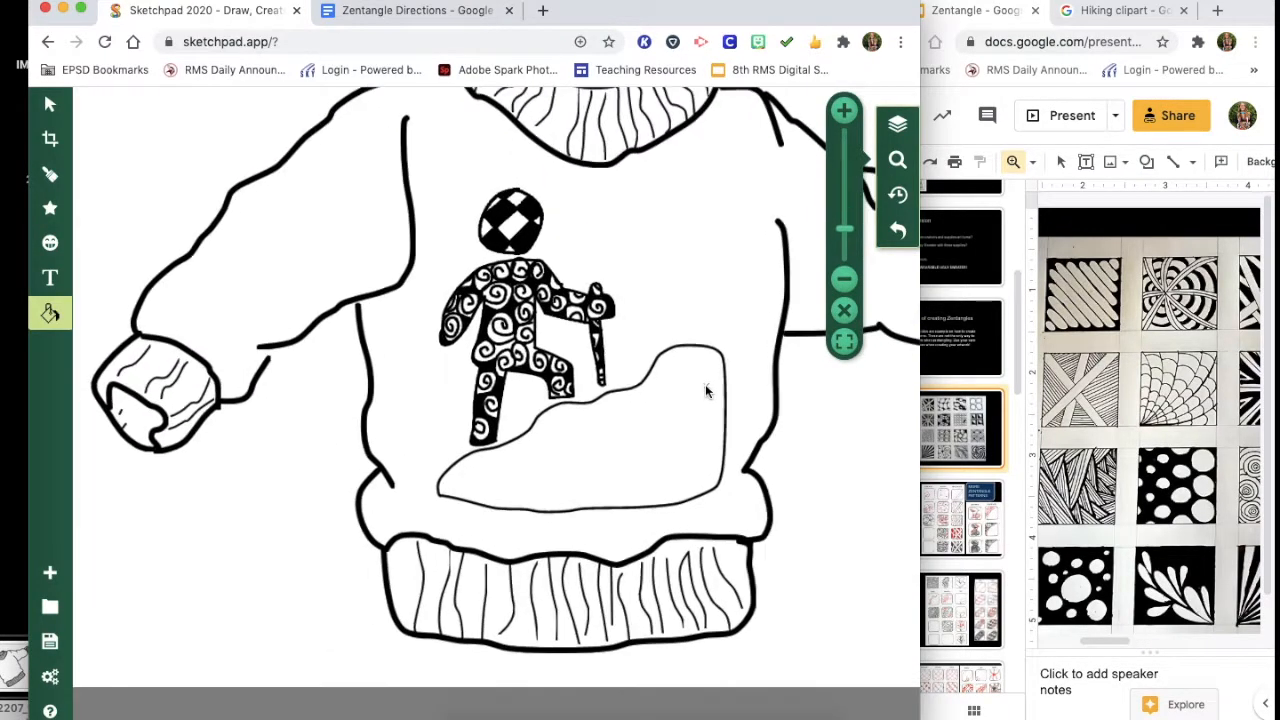
scroll(705, 392, up, 2)
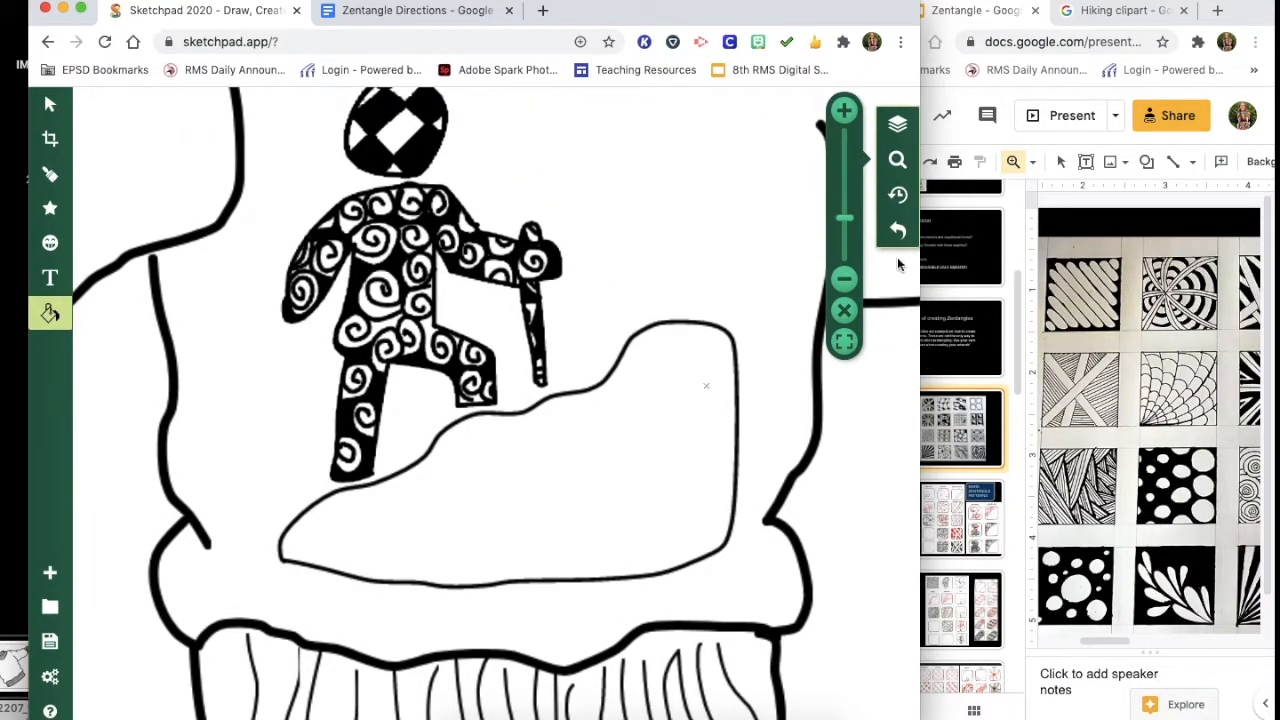
Step: Select all layers, flatten them into one, and check the resulting layer list
click(898, 125)
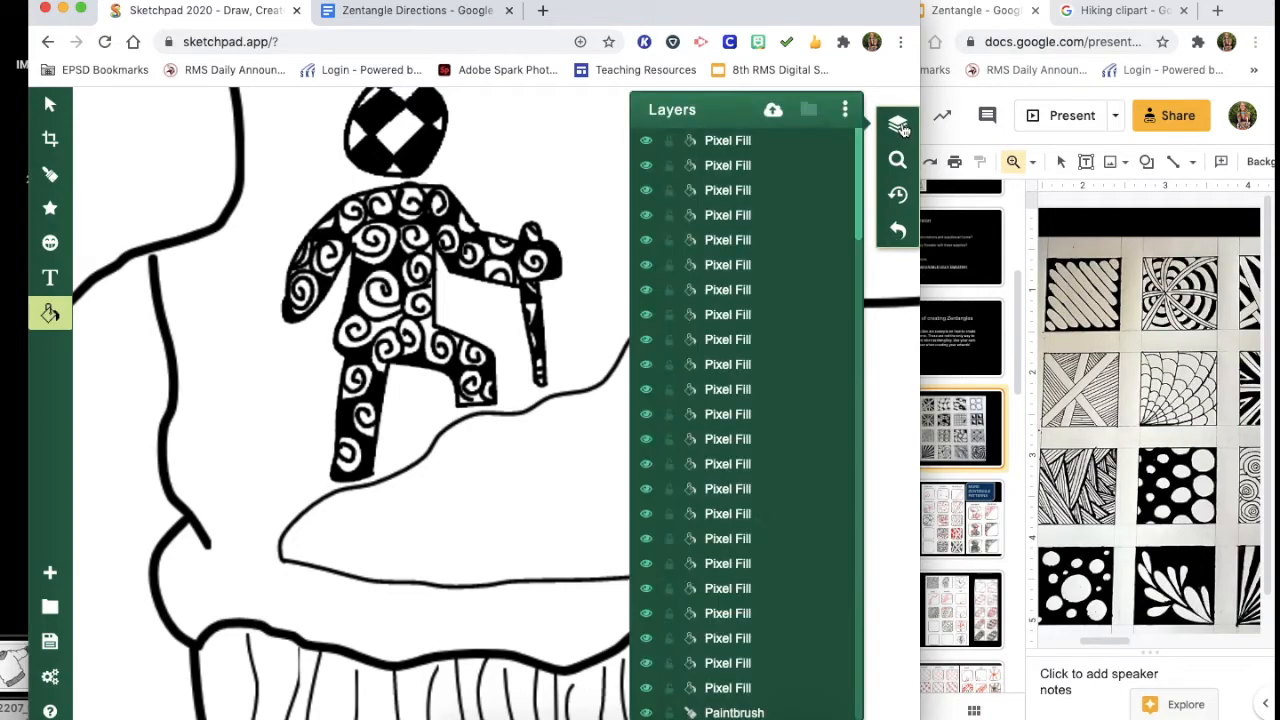
click(900, 130)
click(898, 135)
click(849, 106)
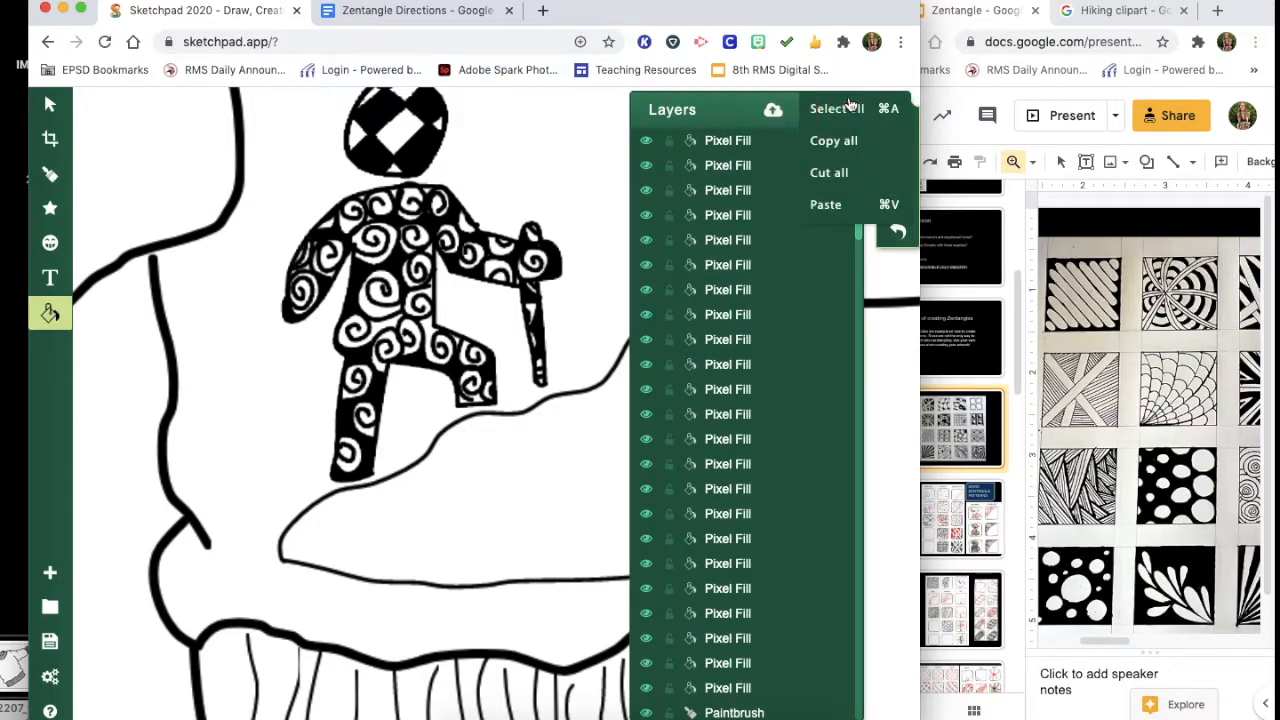
click(837, 110)
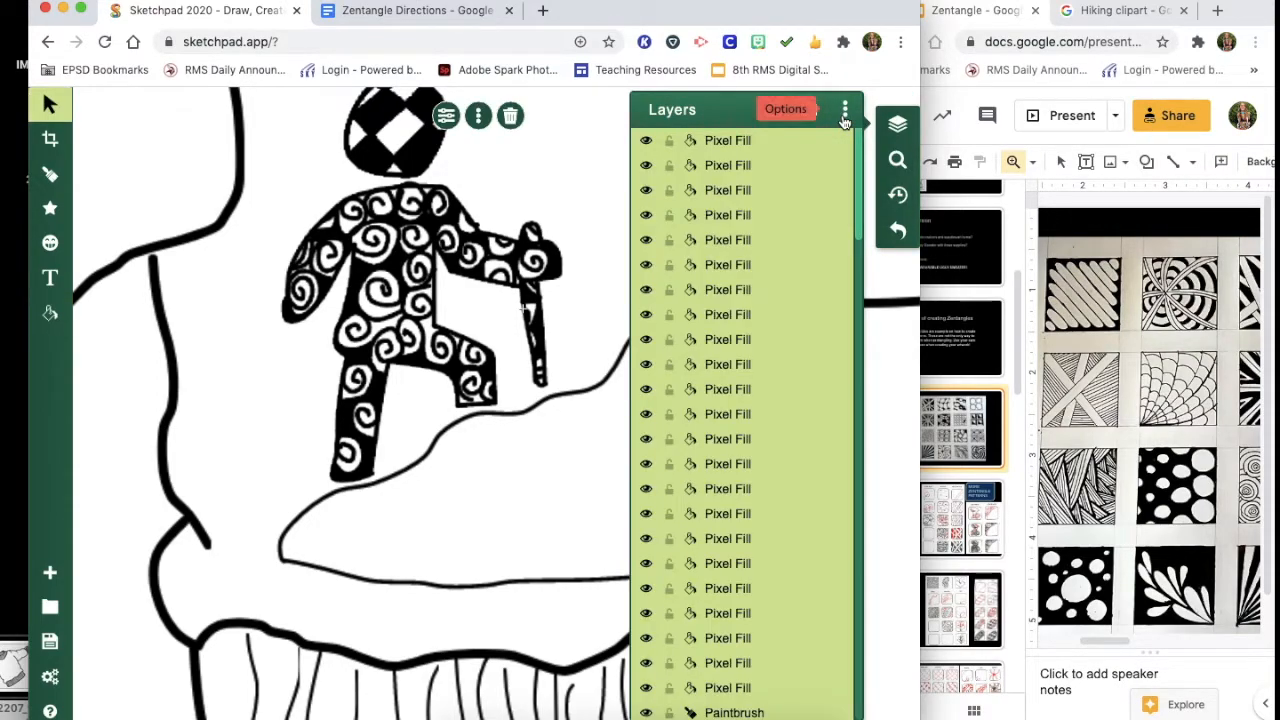
click(478, 118)
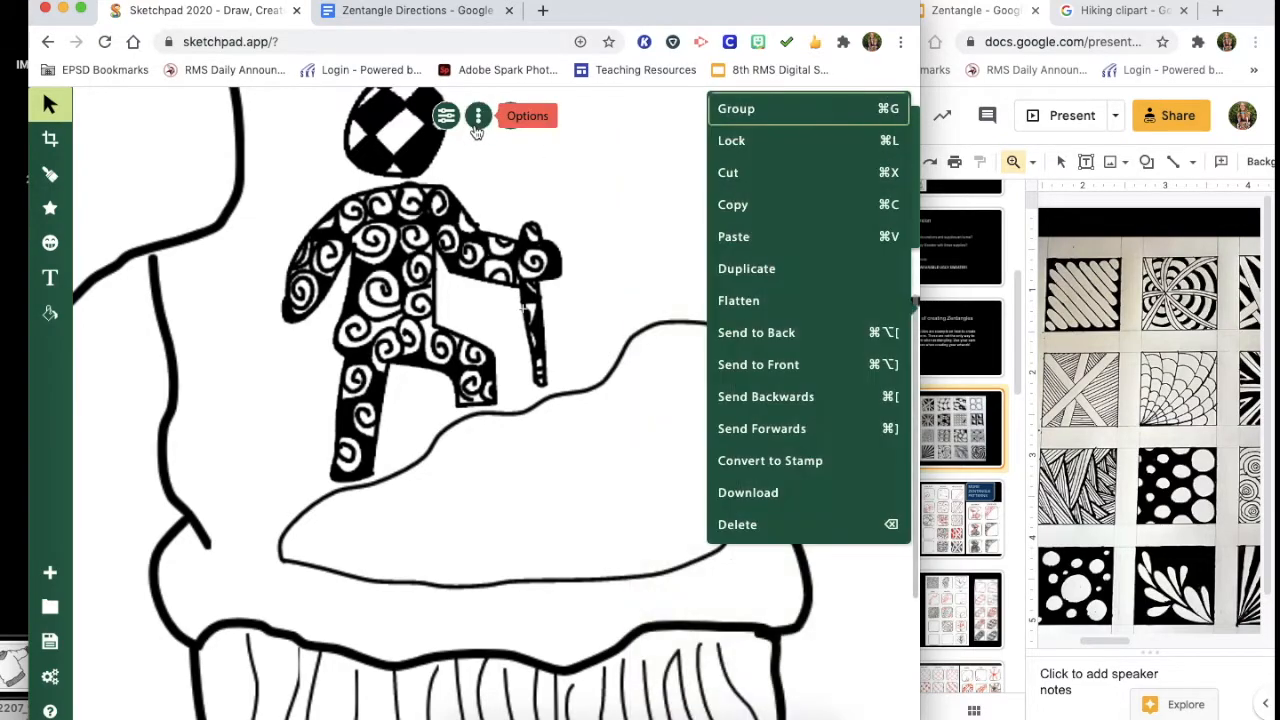
click(760, 300)
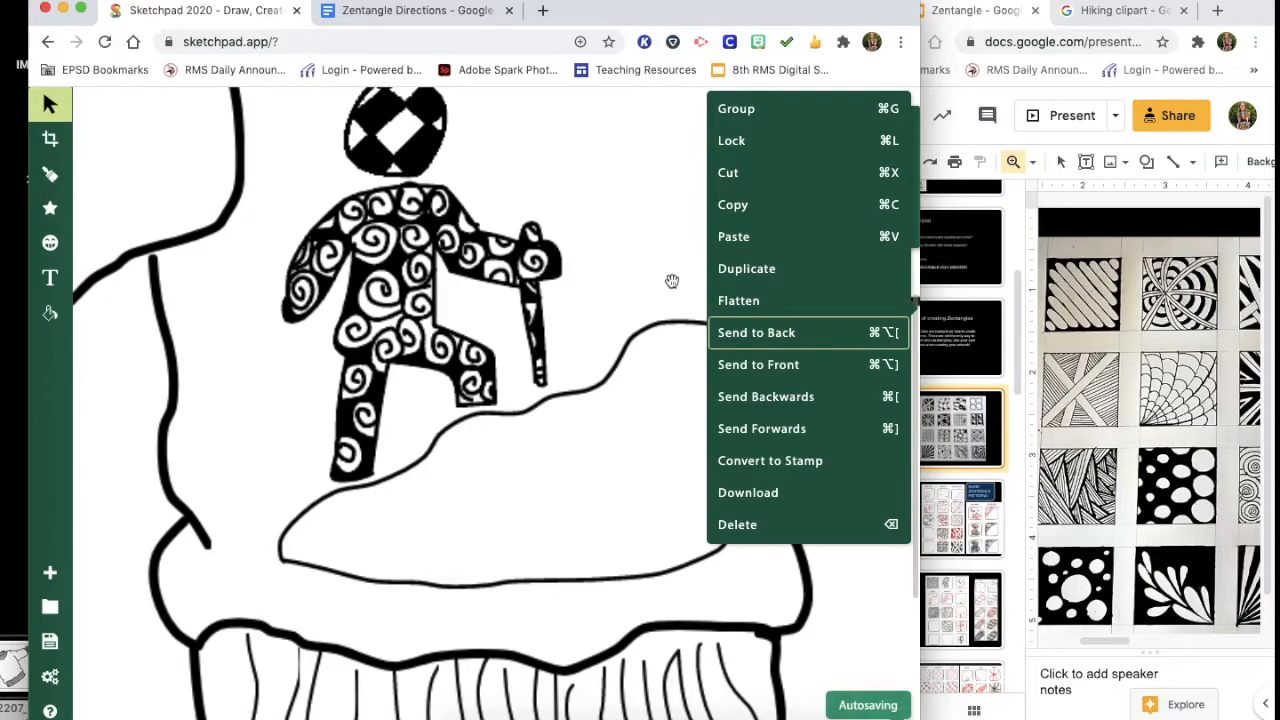
click(898, 122)
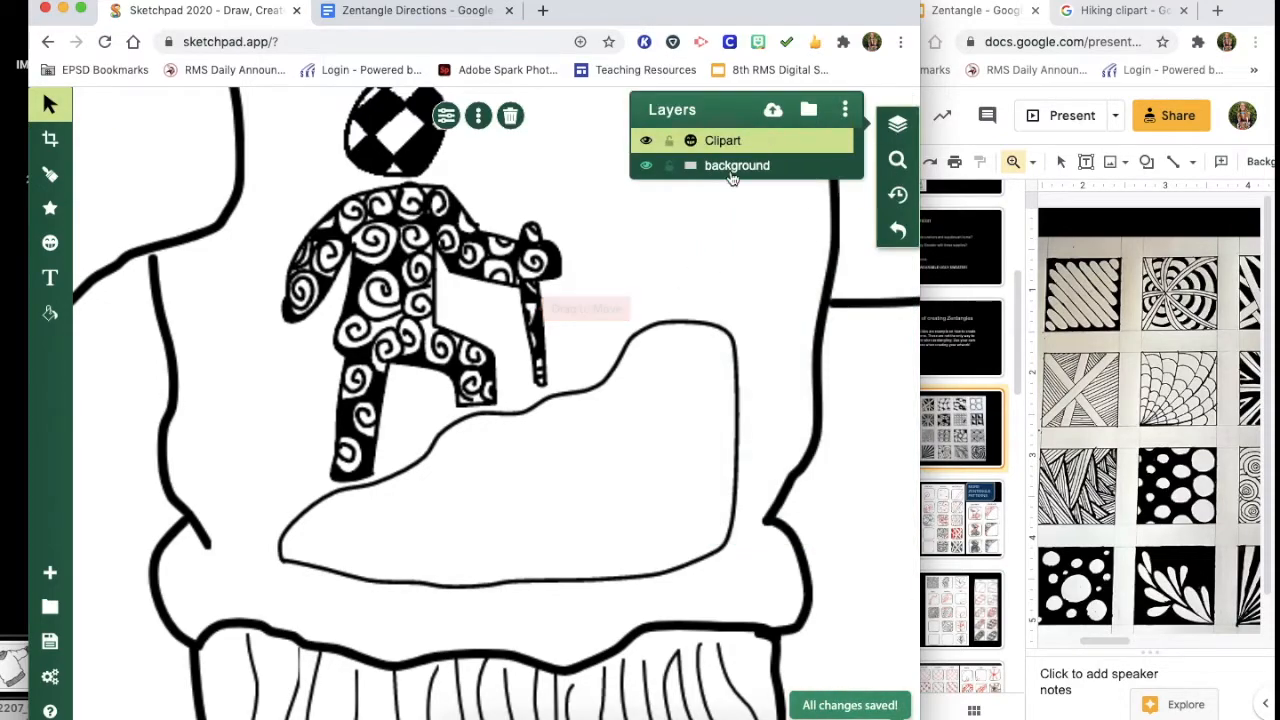
scroll(480, 314, down, 5)
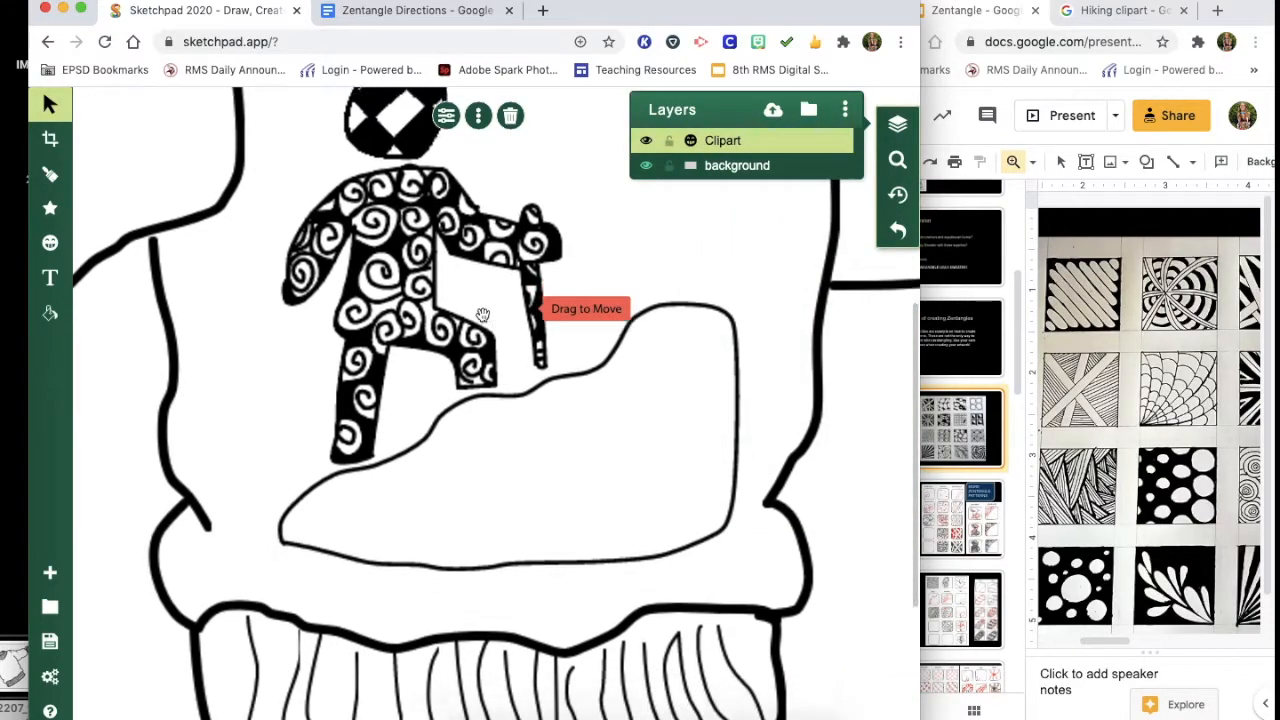
scroll(483, 315, up, 7)
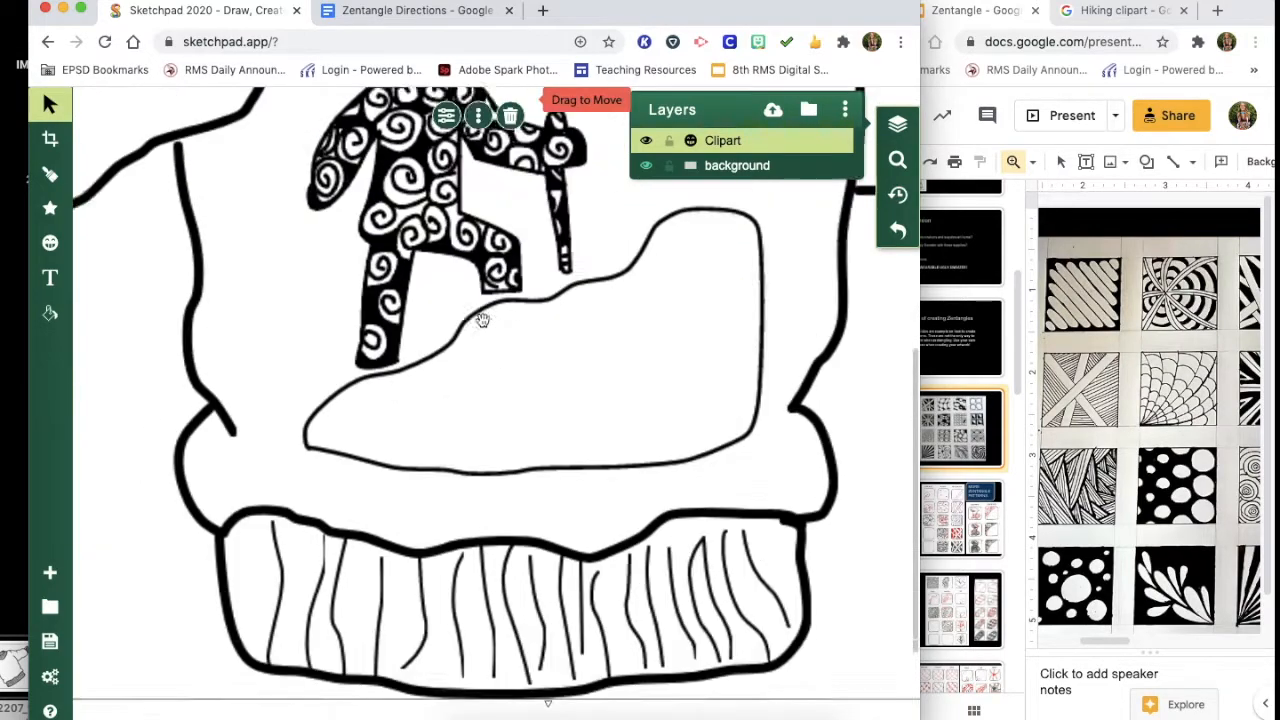
Step: Bring the whole sweater canvas into view and check the Clipart and background layers
click(899, 163)
drag(843, 229, 845, 231)
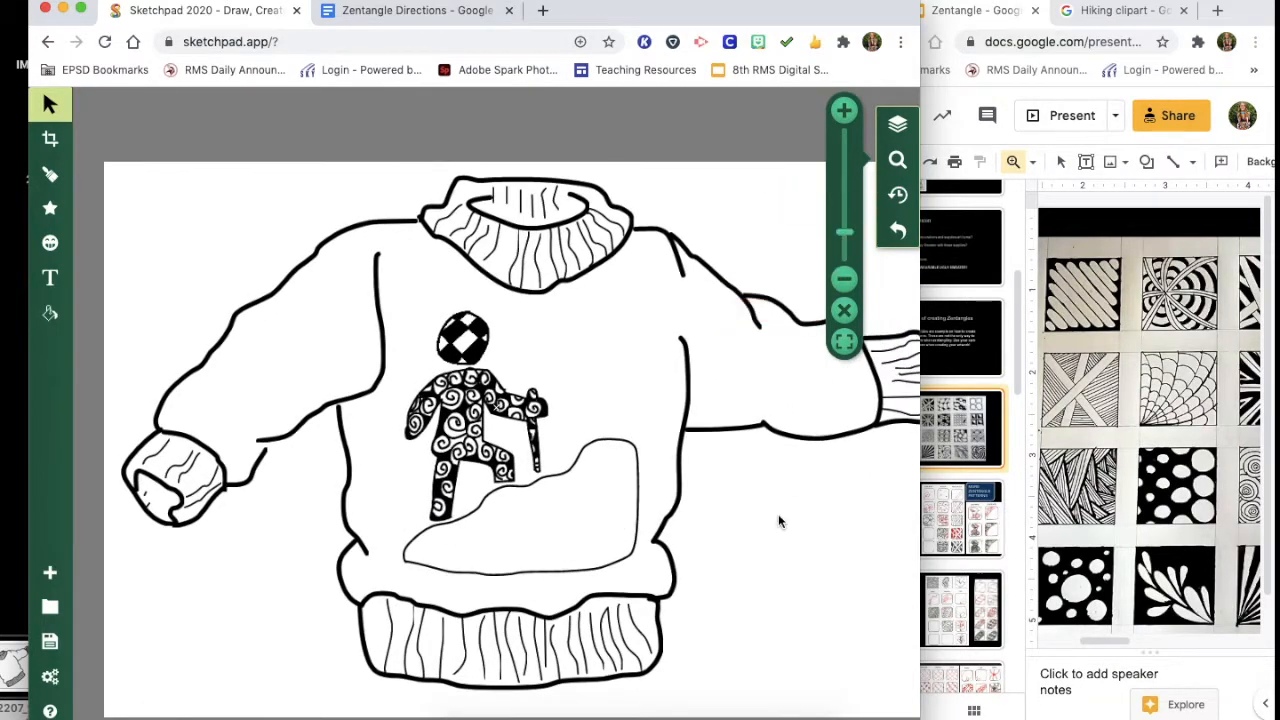
scroll(778, 514, down, 3)
scroll(778, 518, up, 2)
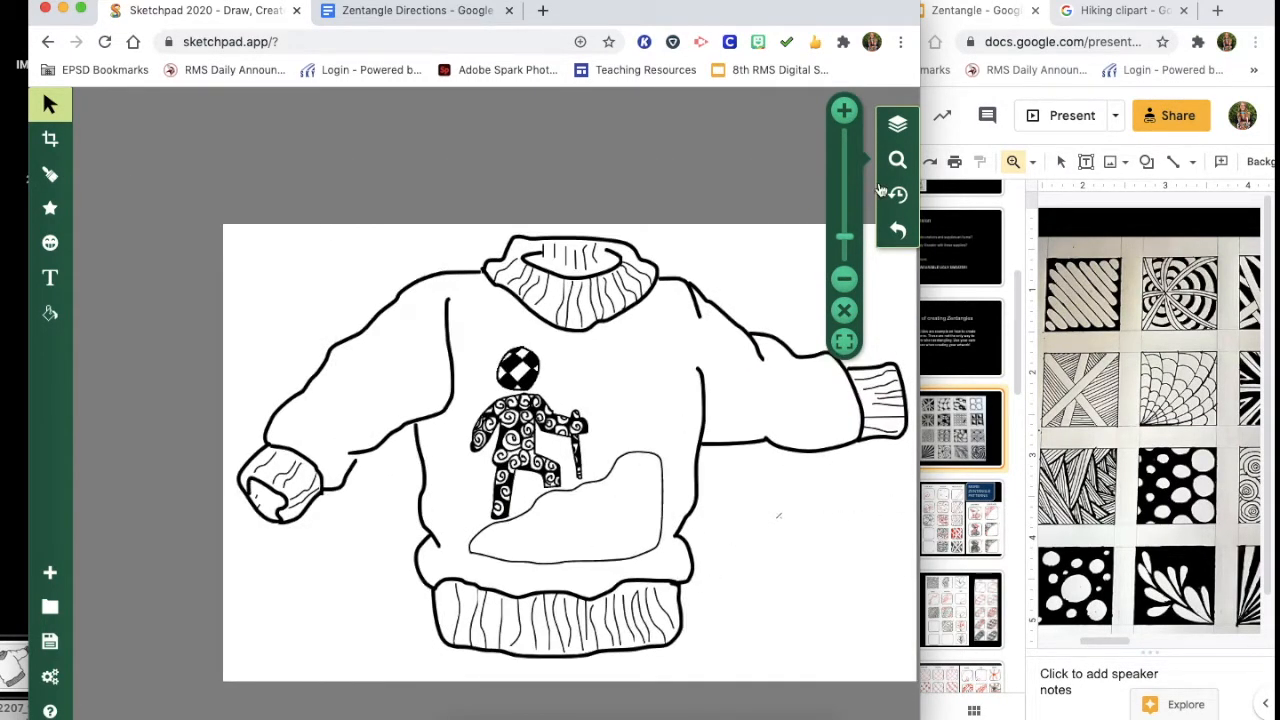
click(898, 128)
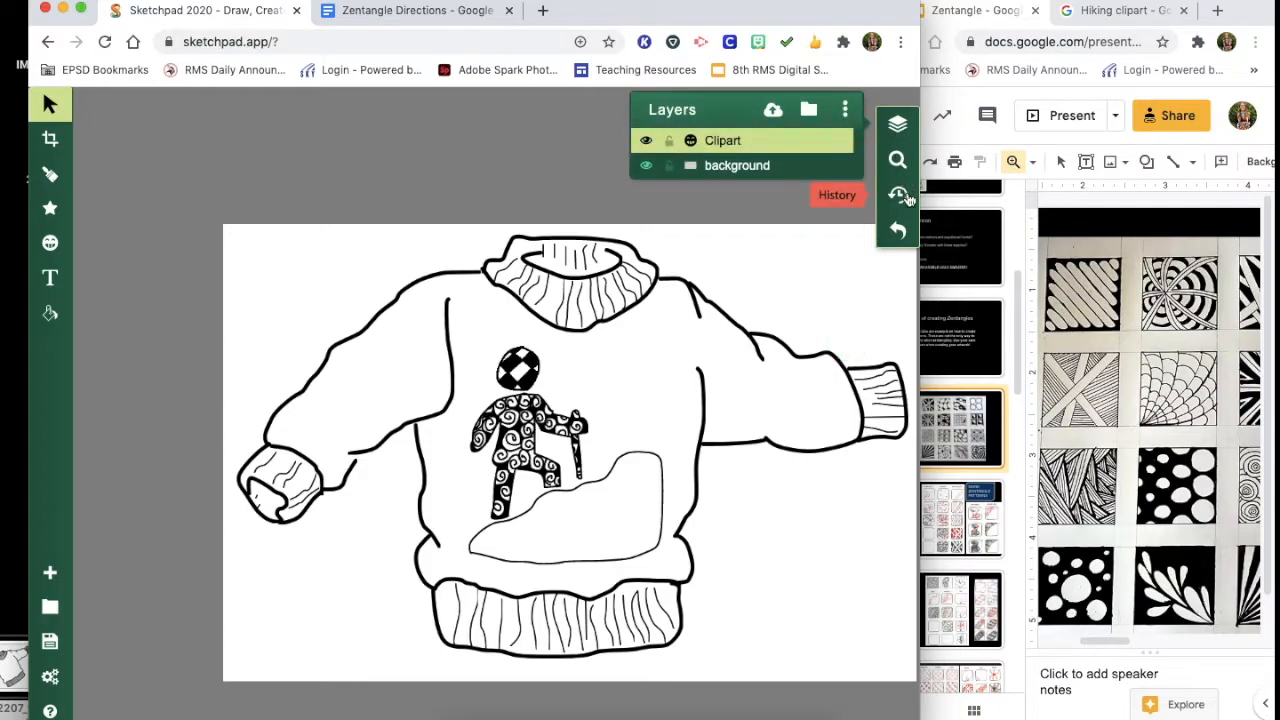
click(345, 435)
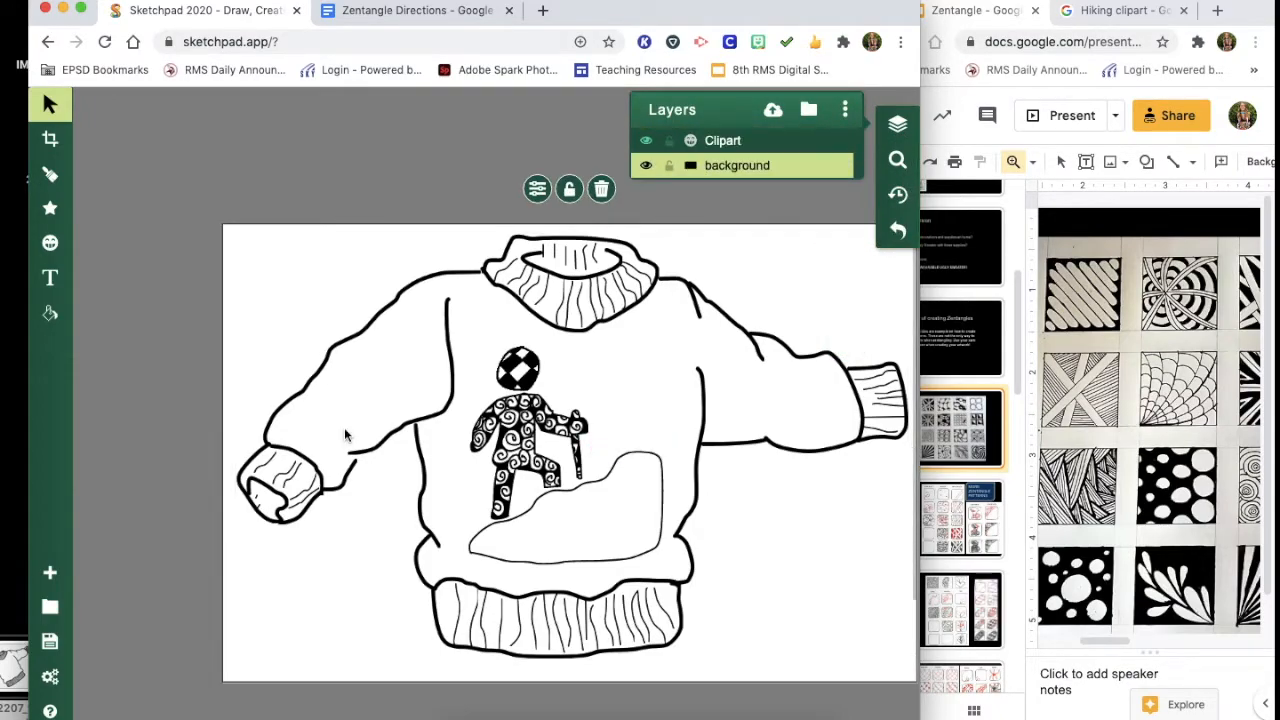
drag(461, 399, 402, 393)
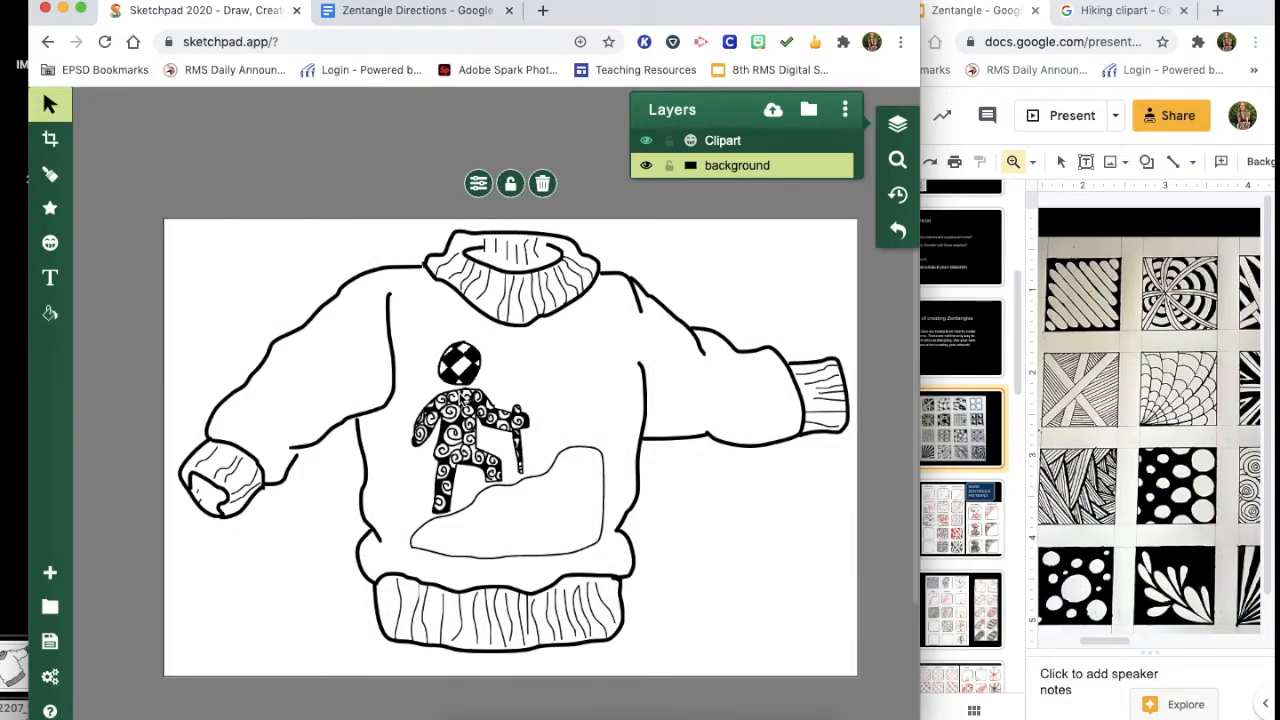
Step: Reopen Drawing-7 from the saved drawings and capture a screenshot of the whole sweater canvas
click(50, 610)
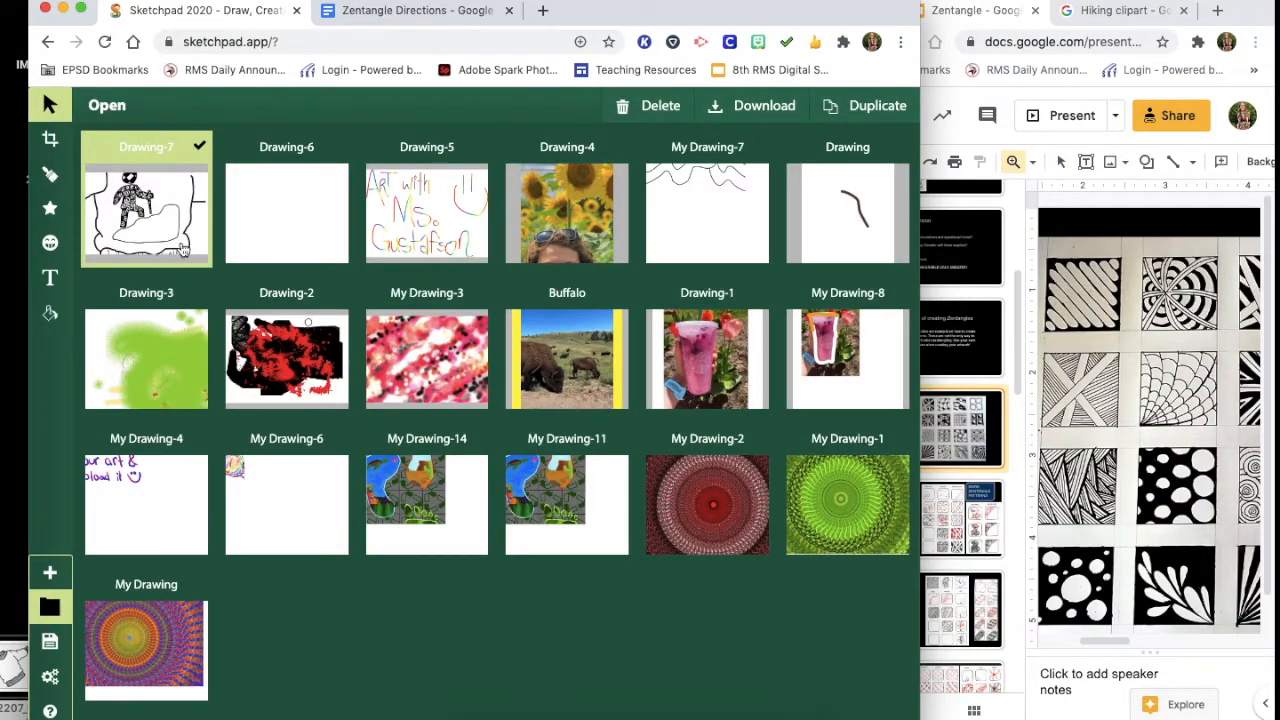
double_click(143, 214)
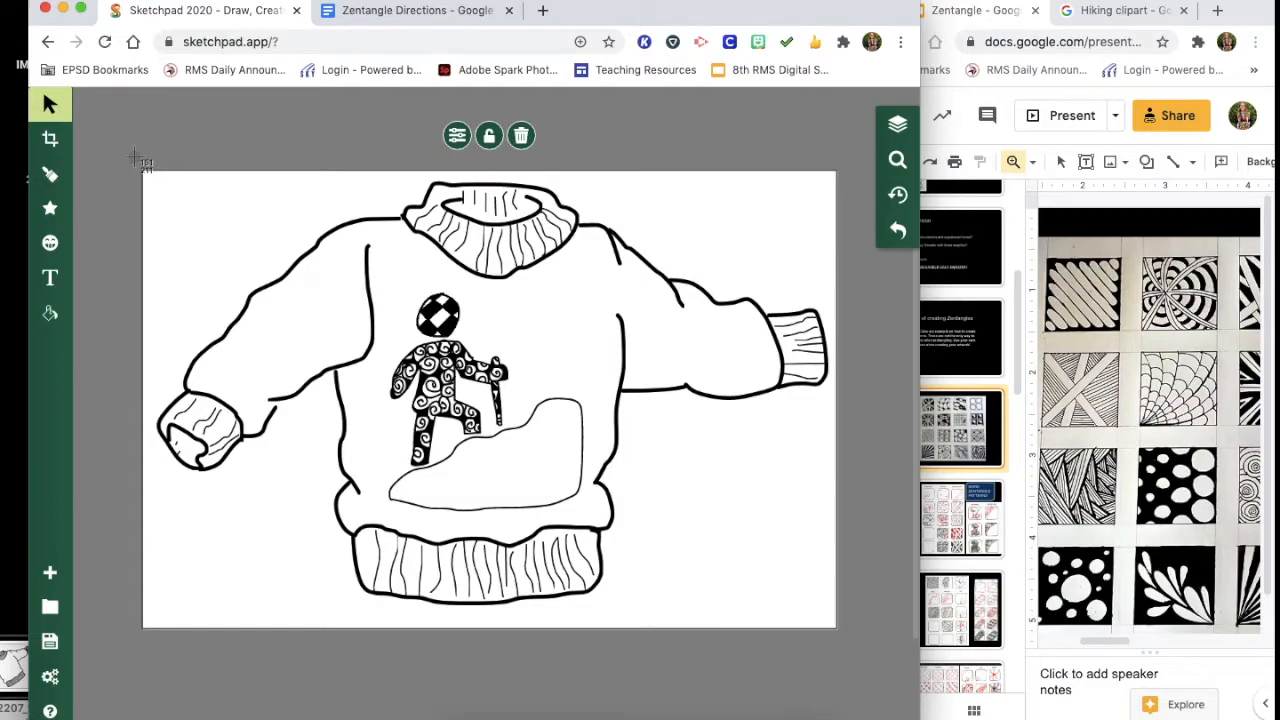
drag(137, 157, 860, 644)
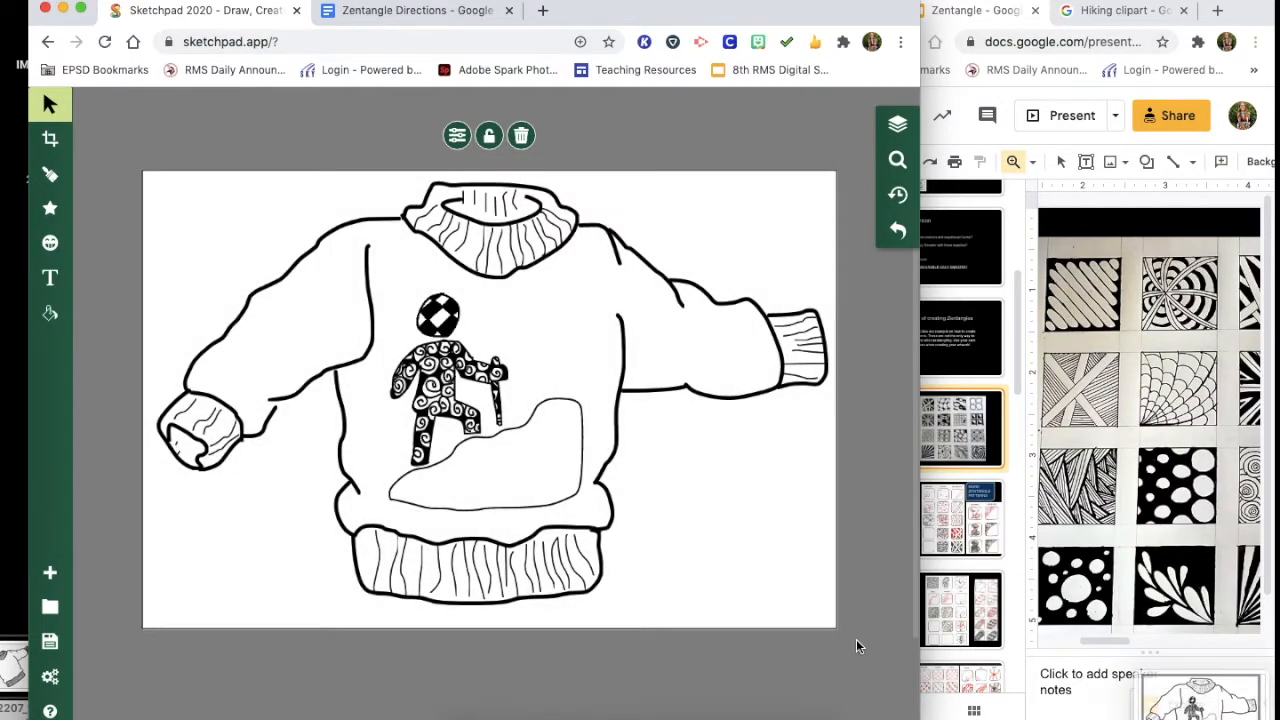
Step: Switch to Google Docs and create a blank document
click(432, 12)
click(60, 118)
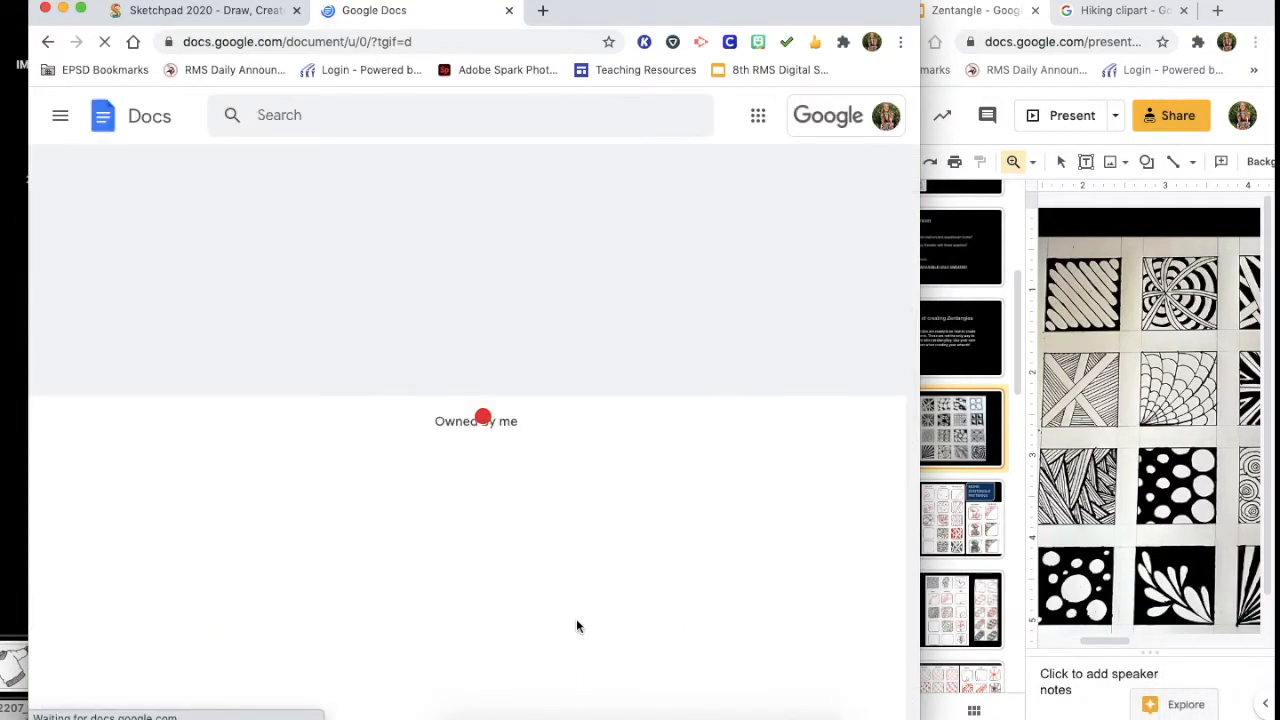
click(204, 272)
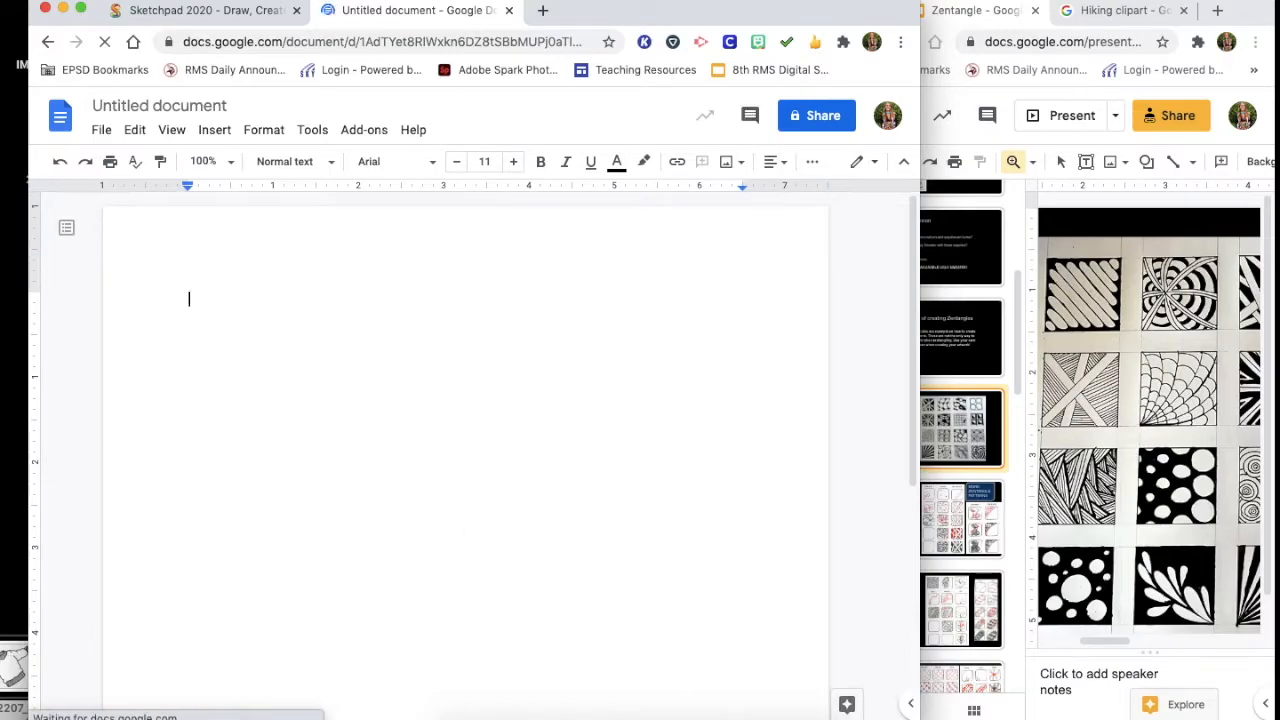
Step: Insert the sweater screenshot from the desktop into the blank document and enlarge the browser window again
drag(643, 8, 671, 8)
drag(1264, 8, 855, 6)
mouse_move(936, 20)
mouse_down()
mouse_move(844, 21)
mouse_move(591, 314)
mouse_up()
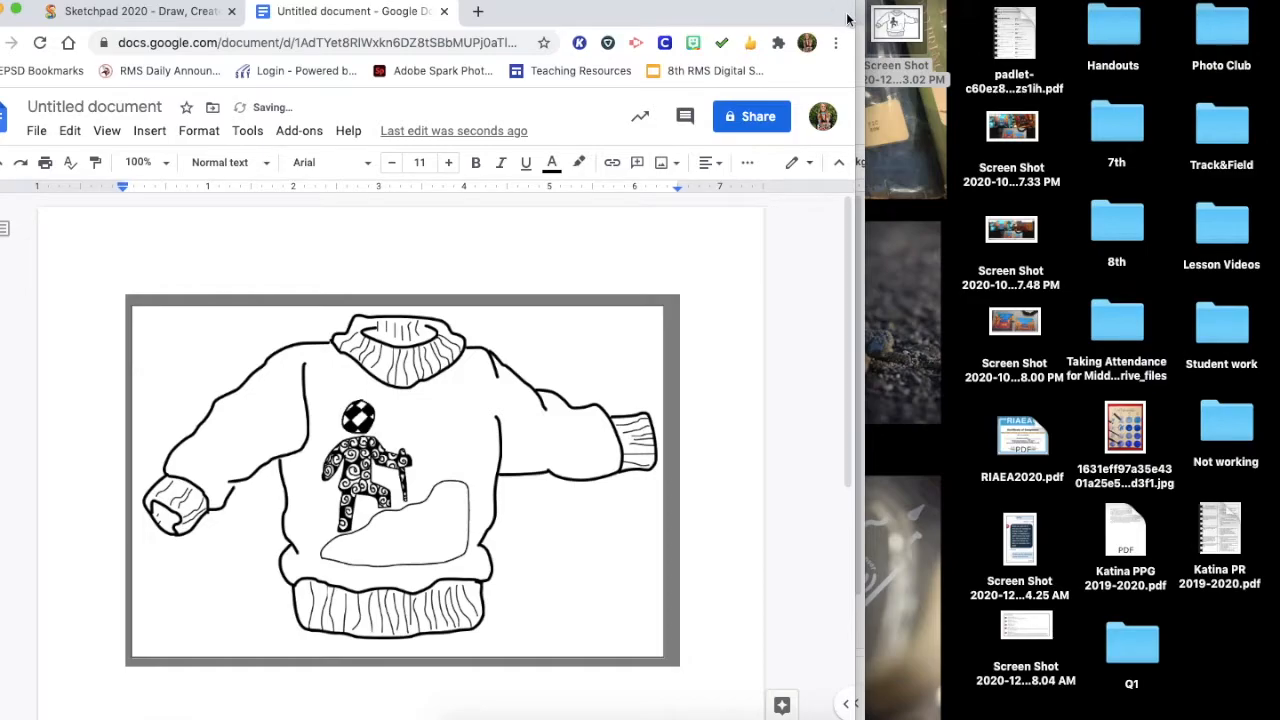
double_click(847, 19)
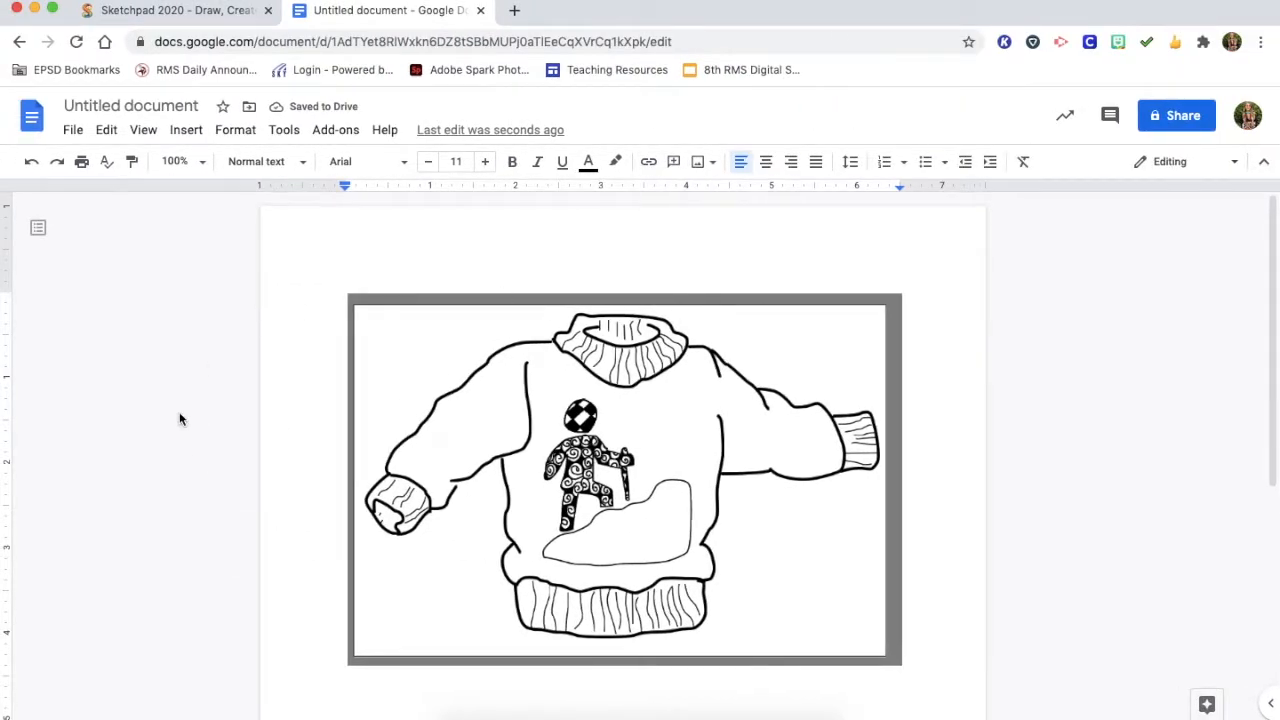
Step: Capture a tighter screenshot of the sweater picture inside its grey border, and switch back to Sketchpad
click(163, 391)
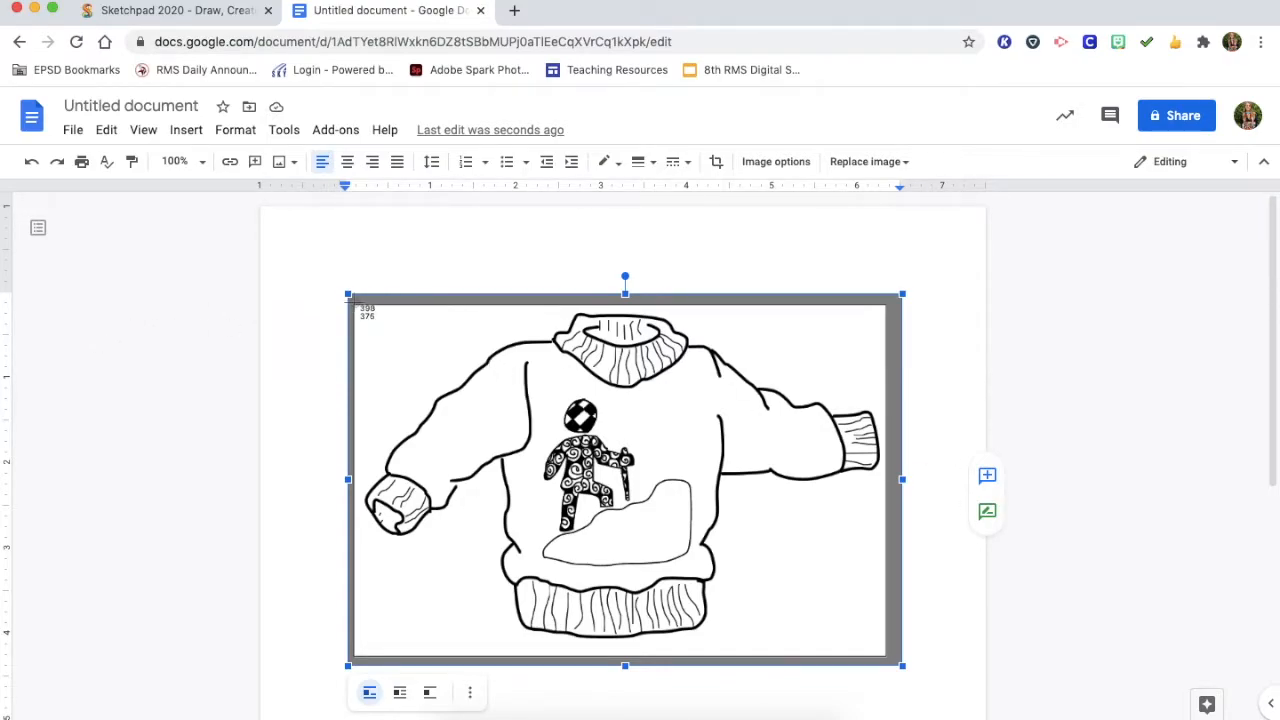
drag(427, 360, 893, 662)
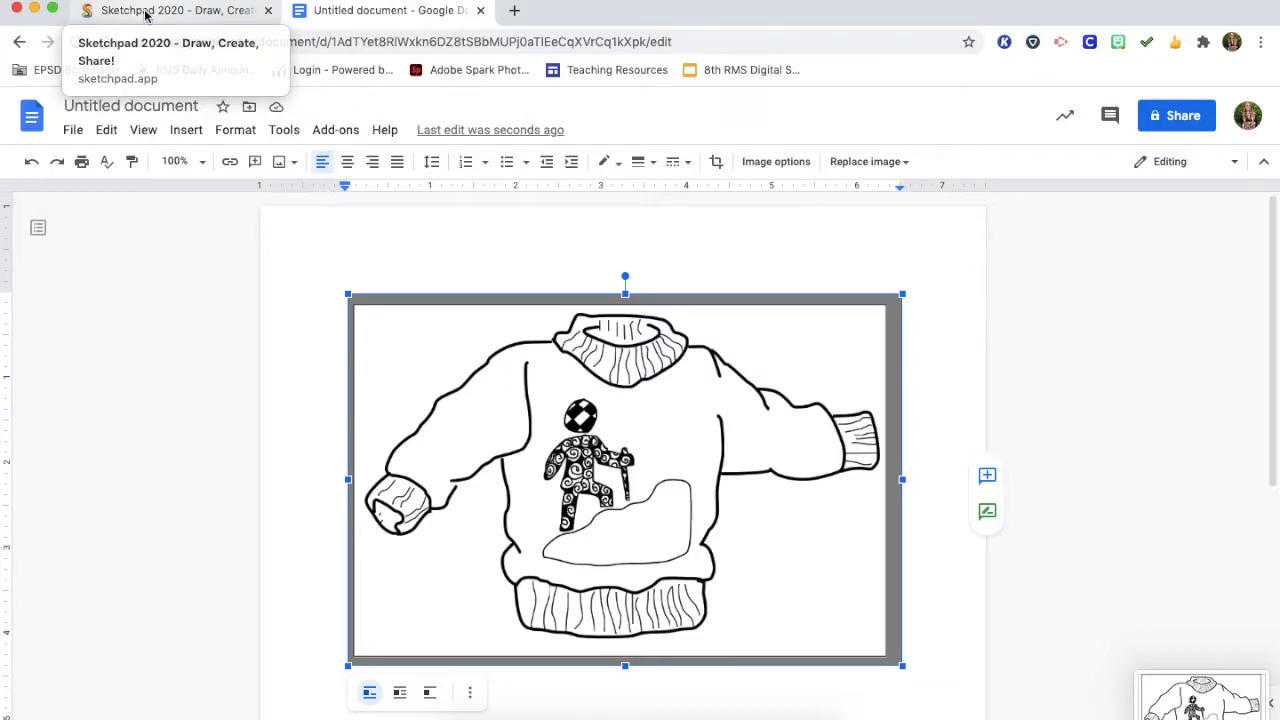
click(146, 12)
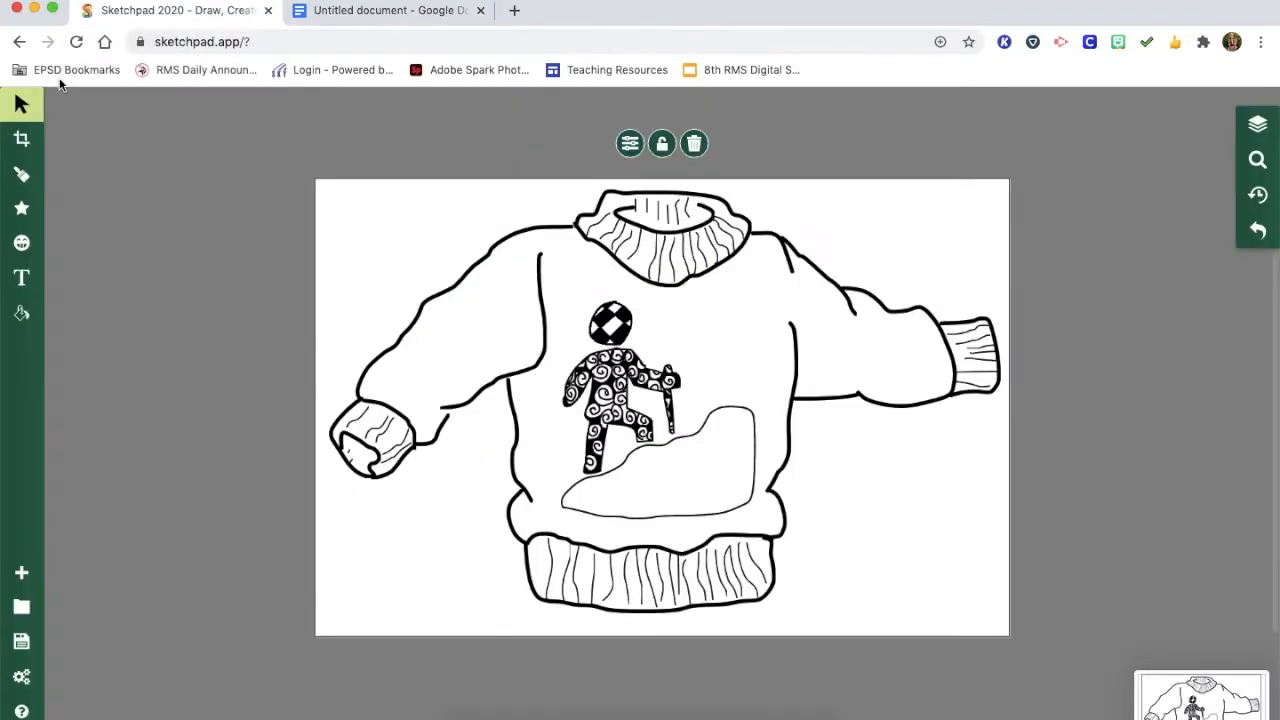
Step: Create a blank 1040 by 686 px drawing and bring the sweater screenshot from the desktop into it
click(22, 572)
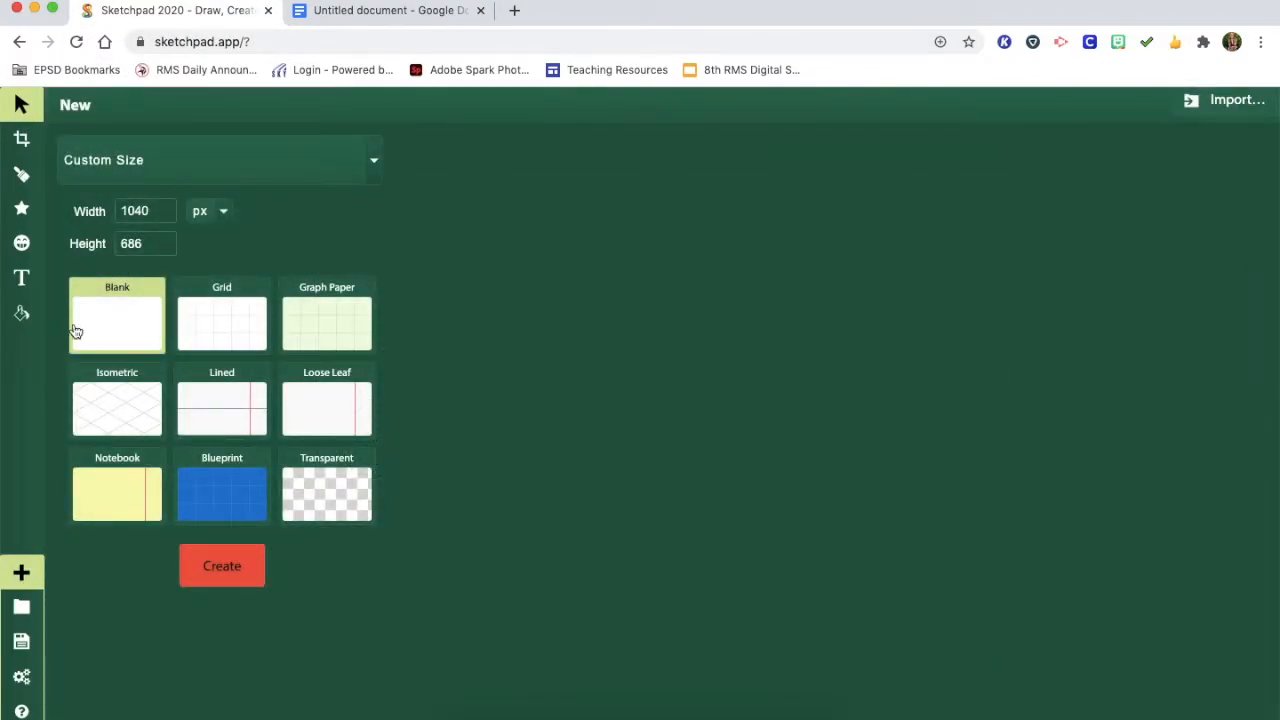
click(223, 564)
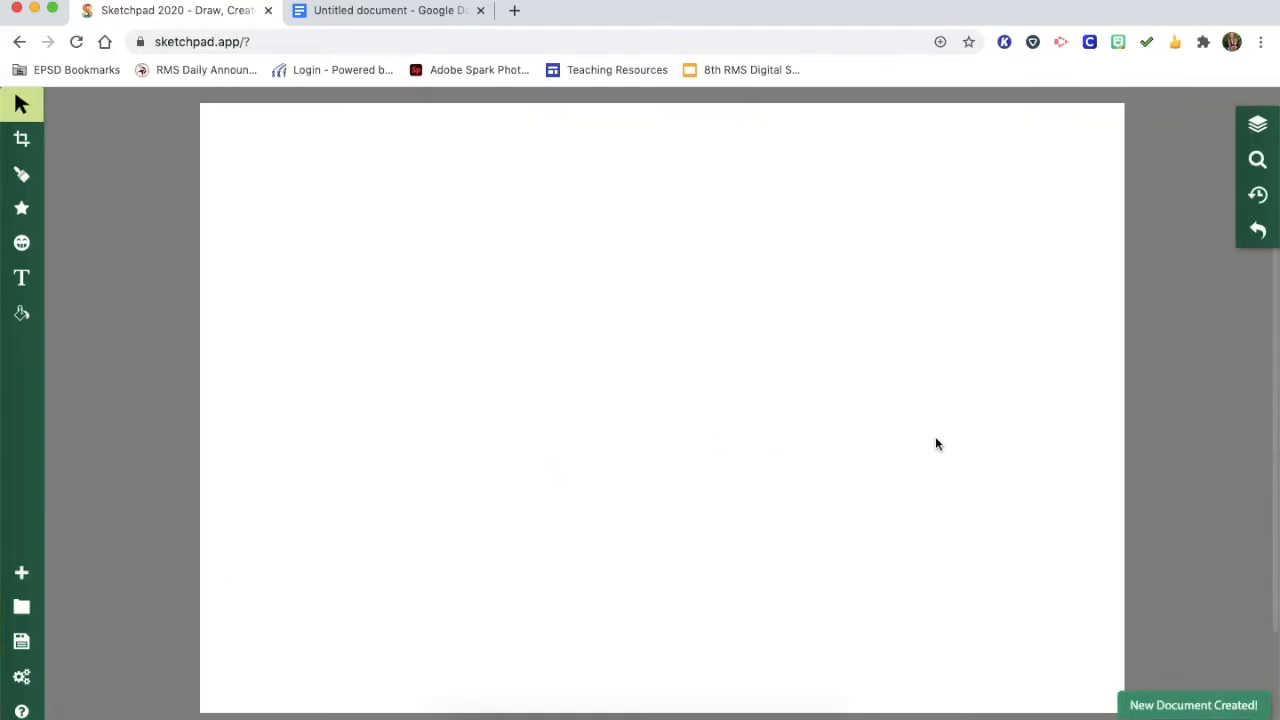
drag(3, 309, 90, 300)
drag(1064, 10, 972, 60)
drag(899, 28, 863, 300)
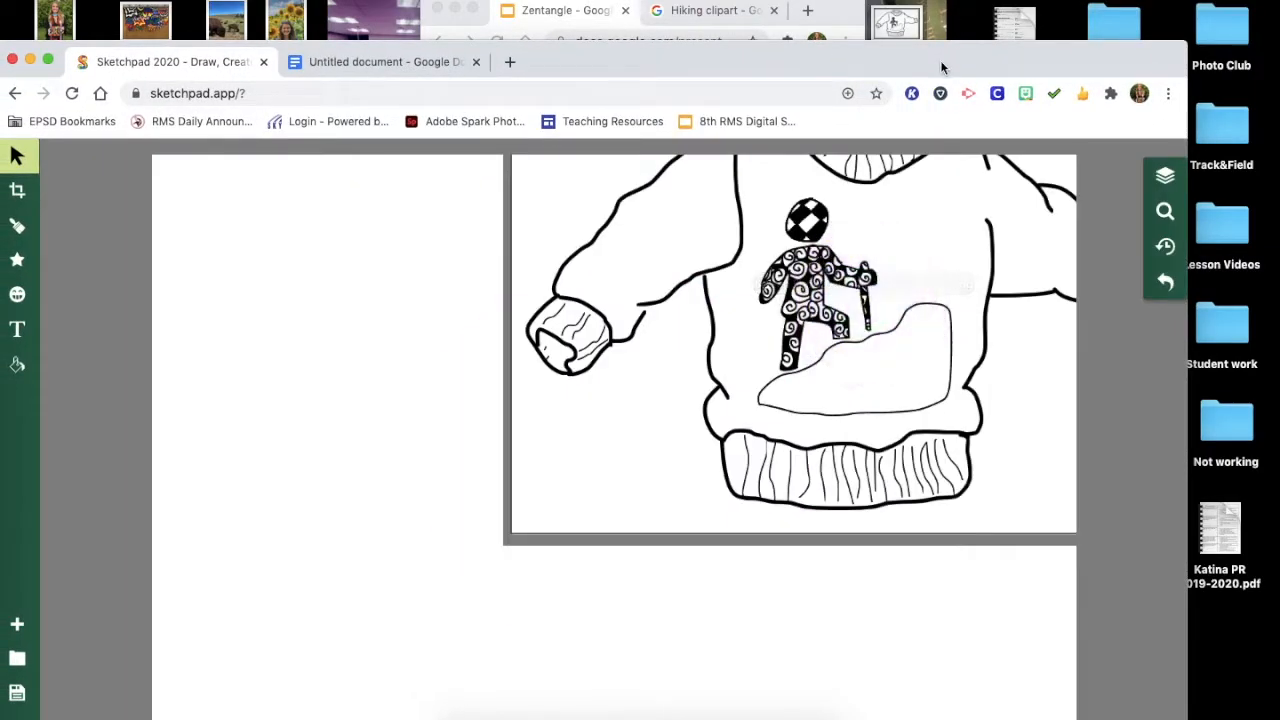
drag(940, 59, 943, 7)
click(826, 206)
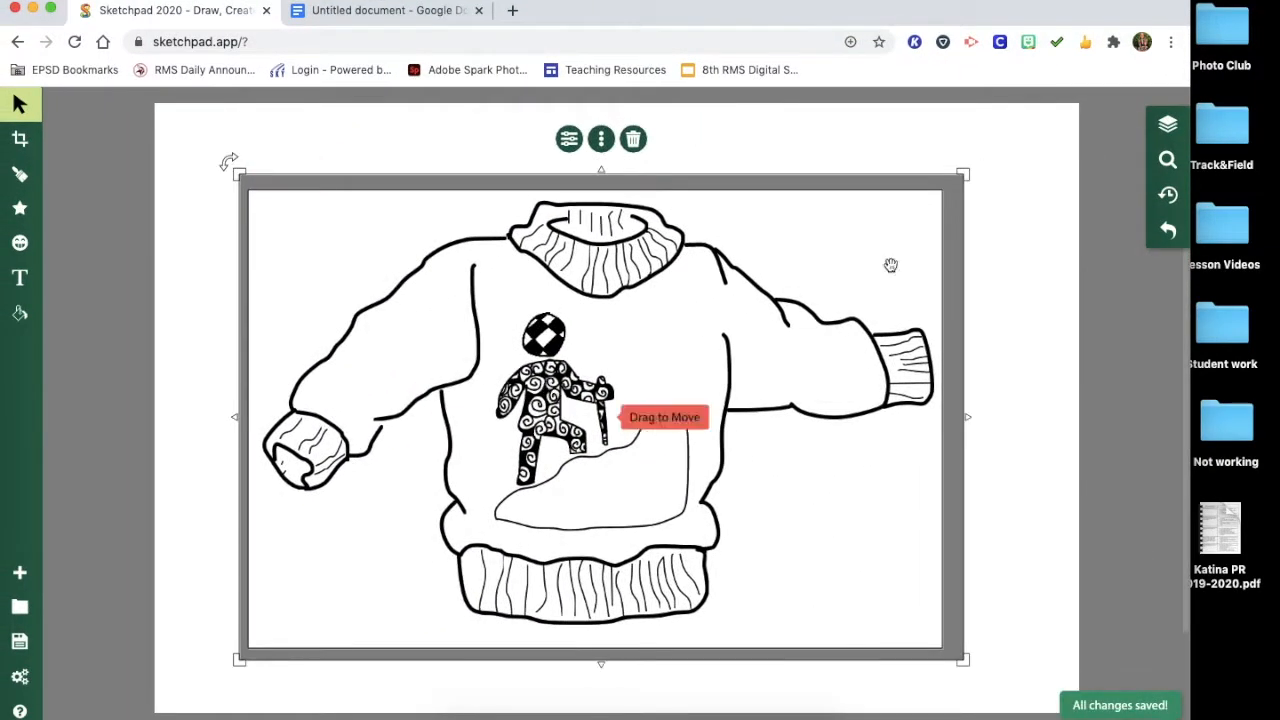
Step: Enlarge and reposition the sweater screenshot so its white area covers the canvas and the grey border falls outside
click(1168, 125)
click(729, 253)
drag(974, 166, 1065, 95)
drag(803, 280, 747, 322)
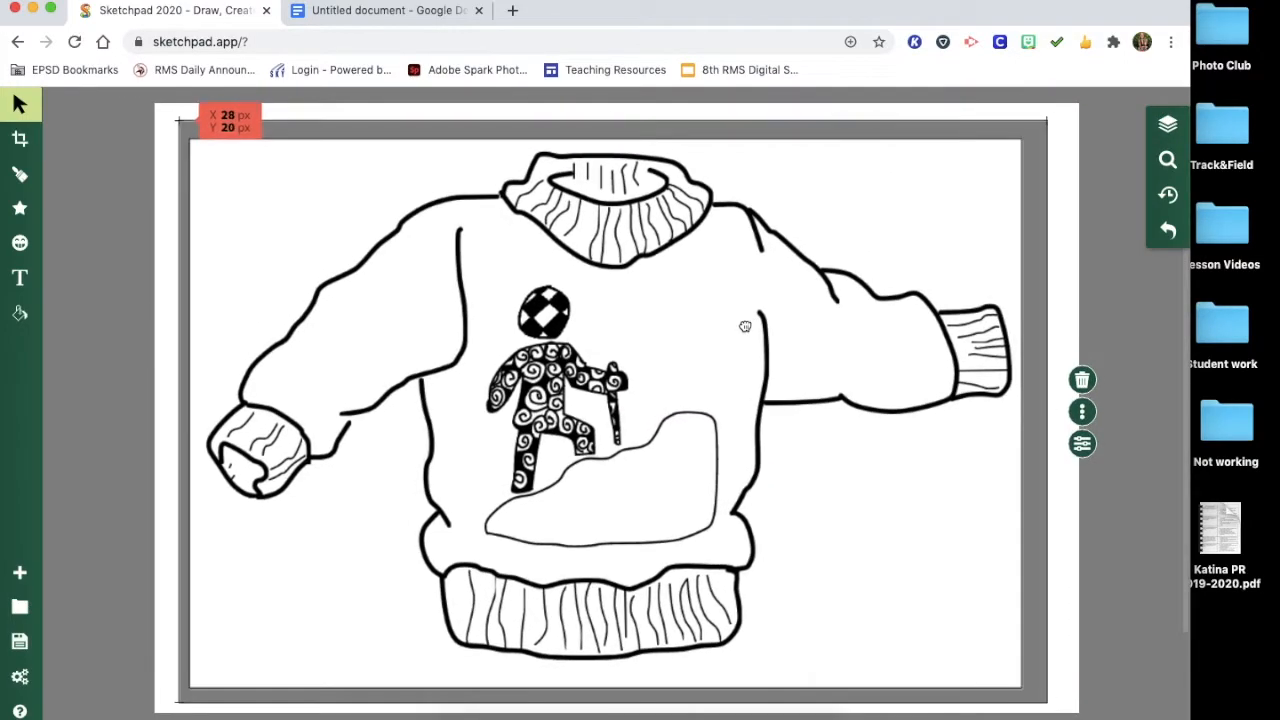
drag(1046, 116, 1103, 68)
drag(814, 286, 786, 305)
drag(935, 205, 999, 264)
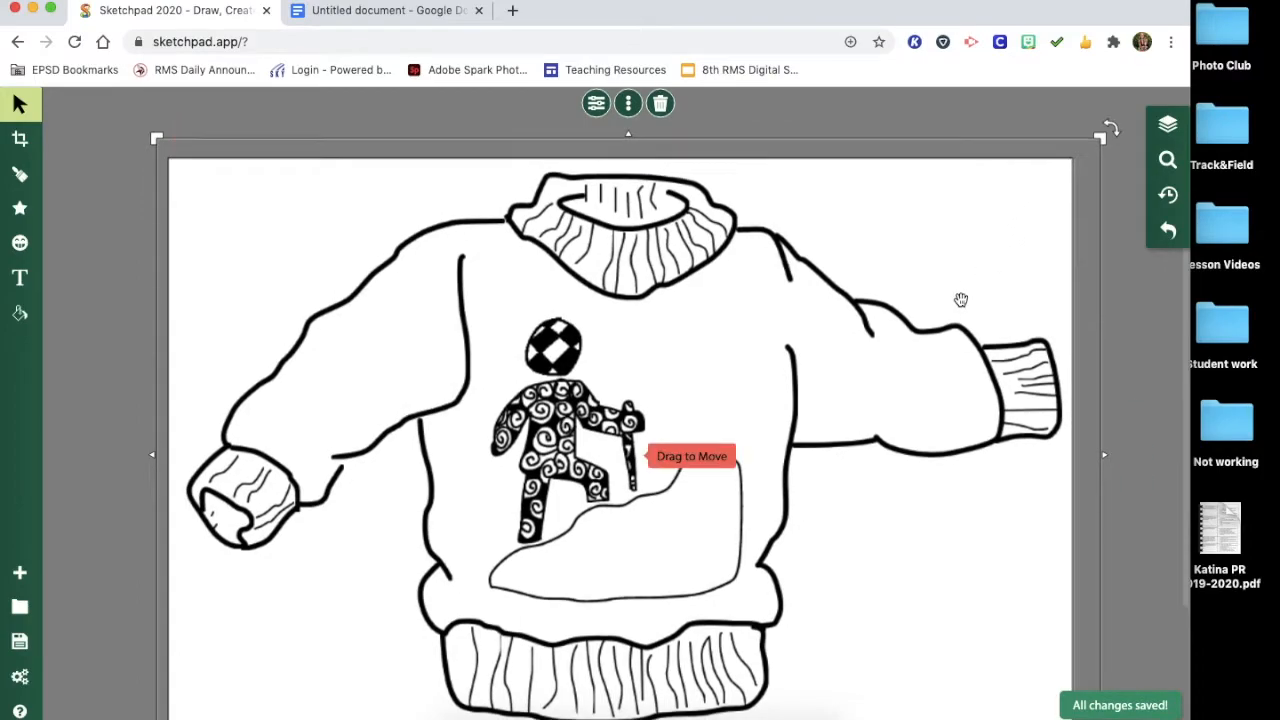
scroll(960, 300, down, 2)
scroll(960, 300, up, 1)
Step: Set the Paintbrush outline to dark grey with a line width of 21 px
click(20, 174)
click(1168, 160)
click(1114, 110)
scroll(527, 626, right, 2)
scroll(527, 626, up, 1)
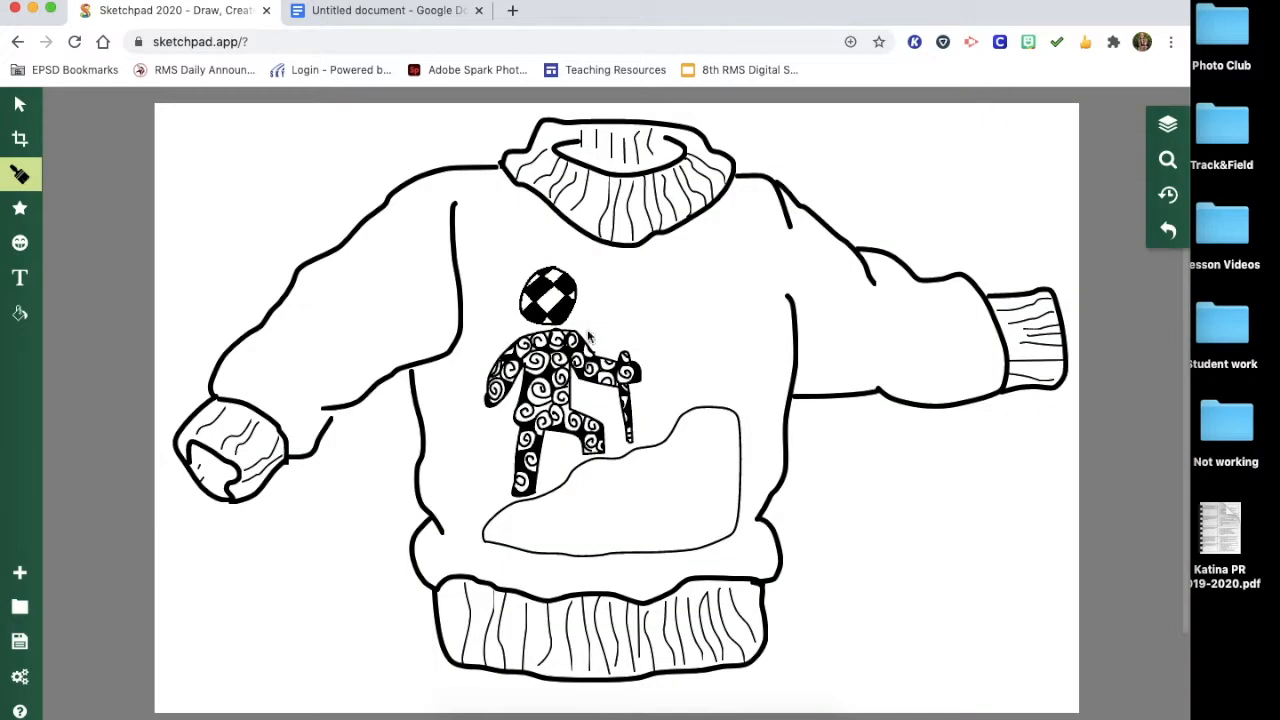
click(20, 174)
click(95, 300)
click(390, 210)
click(365, 292)
click(442, 210)
click(340, 210)
click(292, 210)
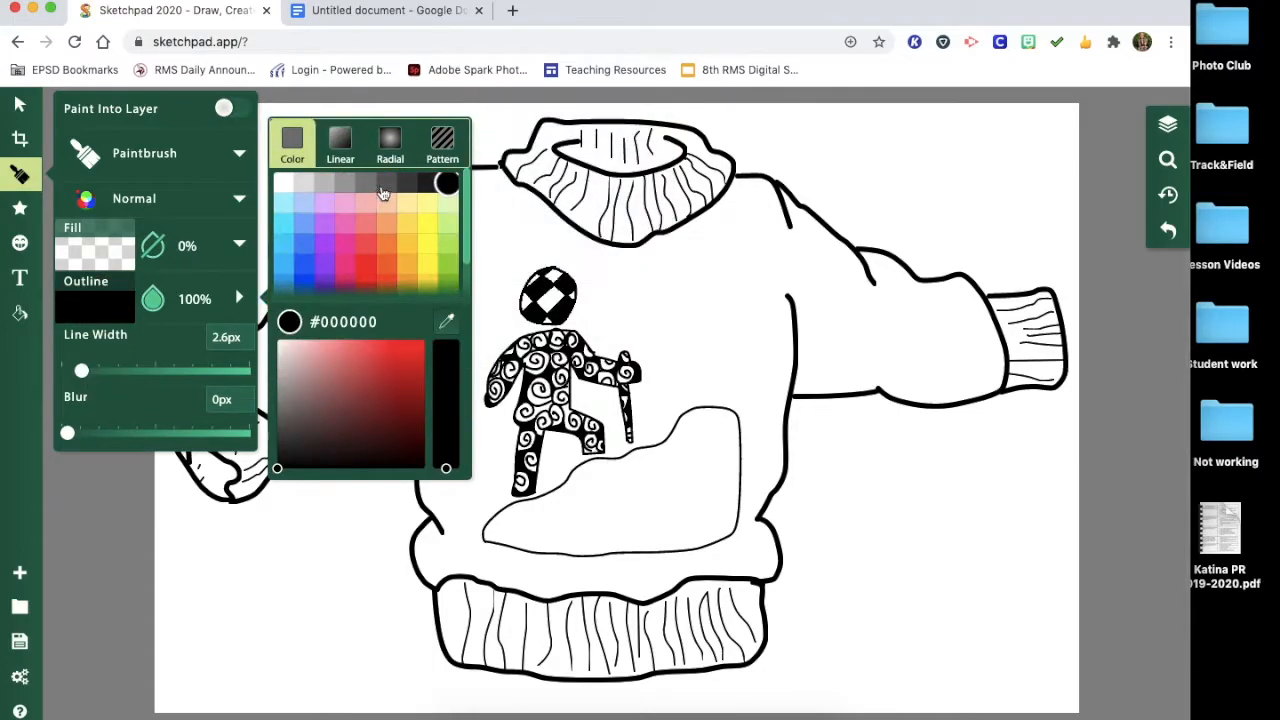
click(746, 127)
Step: Trace thick dark grey strokes around the outer edge of the whole sweater
mouse_move(703, 122)
mouse_down()
mouse_move(856, 245)
mouse_move(1063, 294)
mouse_move(885, 455)
mouse_up()
drag(790, 485, 791, 427)
drag(771, 593, 776, 680)
mouse_move(418, 588)
mouse_down()
mouse_move(422, 625)
mouse_move(570, 690)
mouse_move(760, 682)
mouse_up()
drag(325, 452, 412, 422)
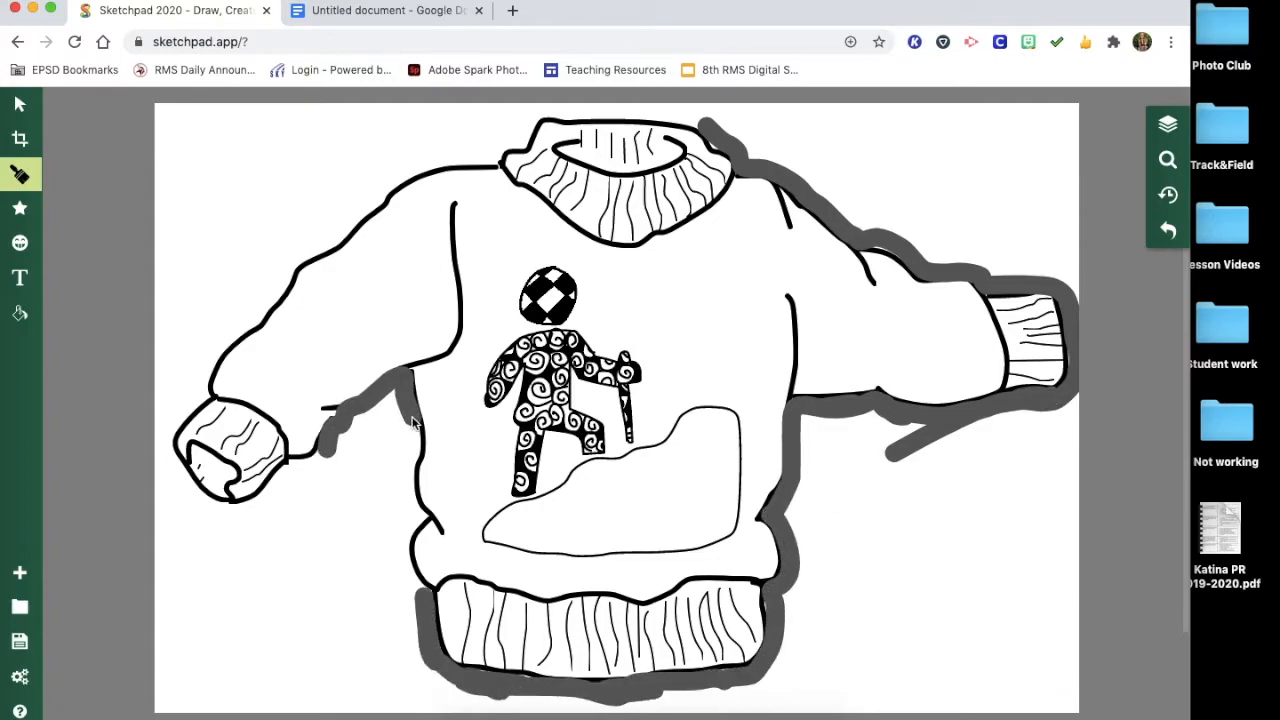
mouse_move(318, 451)
mouse_down()
mouse_move(158, 450)
mouse_move(268, 295)
mouse_move(512, 140)
mouse_move(712, 112)
mouse_up()
Step: Fill the white background areas around the sweater with the same dark grey
click(20, 313)
click(321, 461)
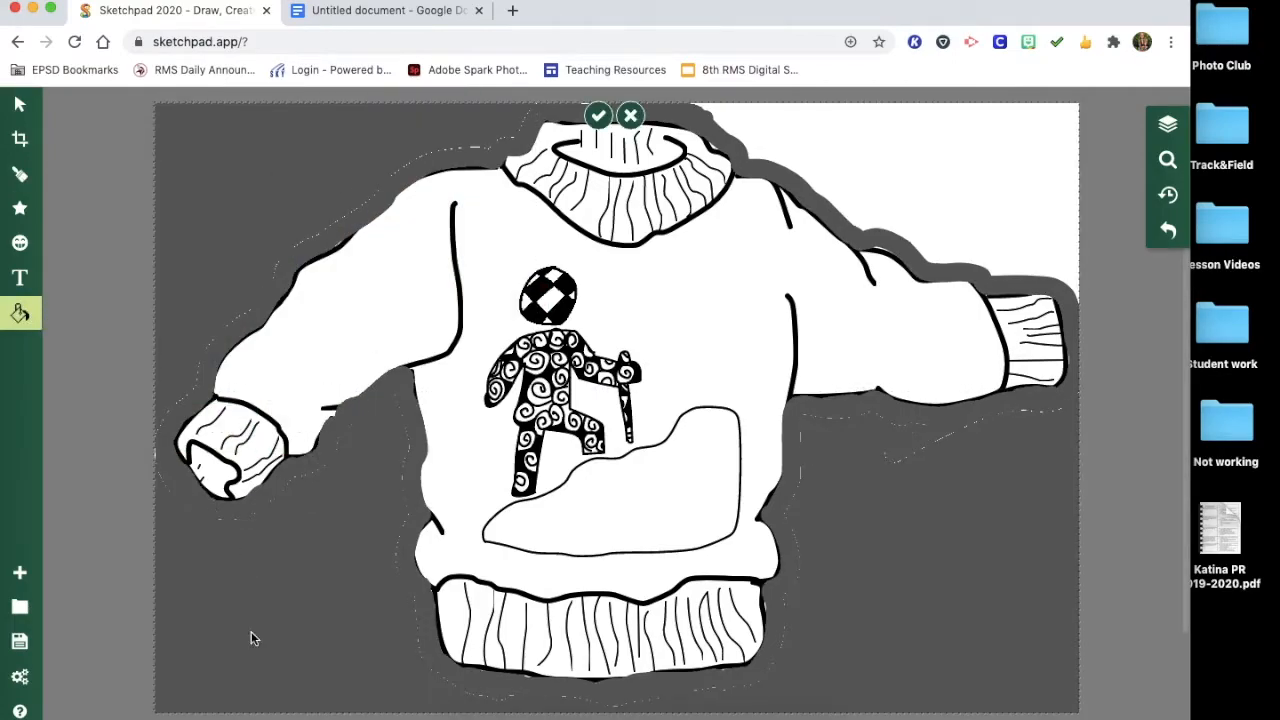
click(888, 168)
Step: Merge the dark grey strokes and fills into a single image layer and move the top clipart layer down one place
click(20, 174)
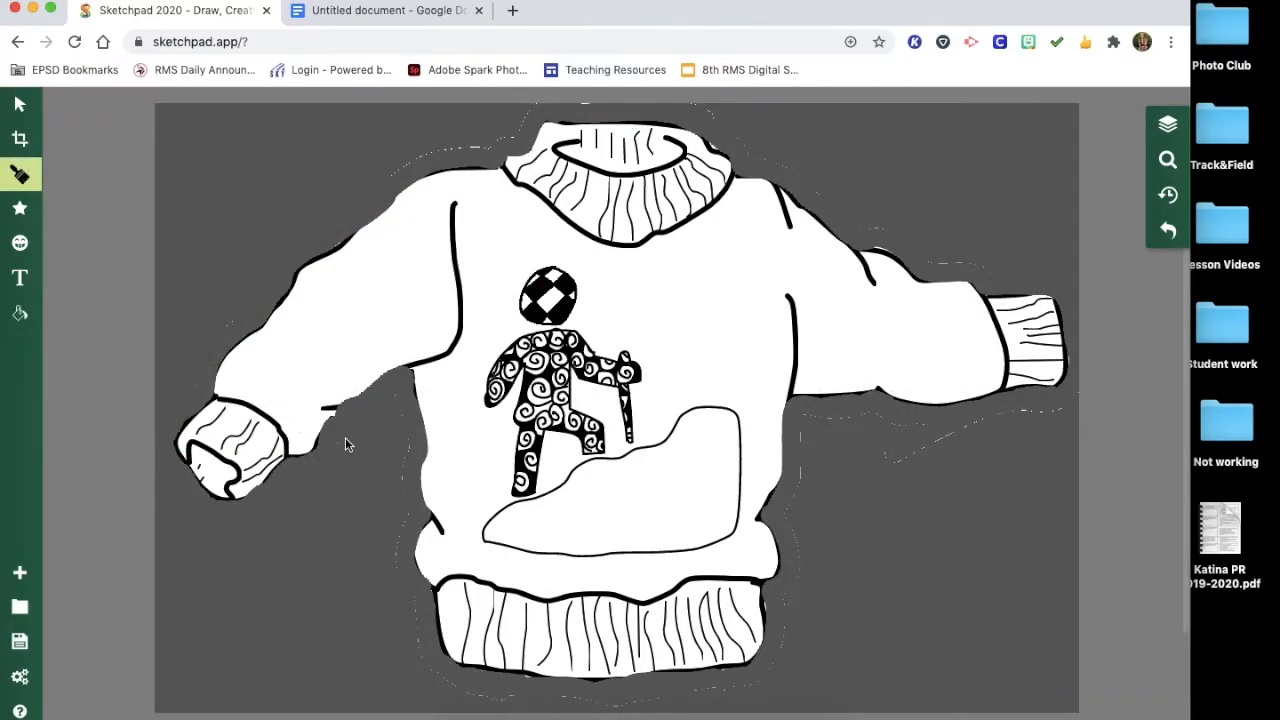
click(1168, 124)
click(1005, 140)
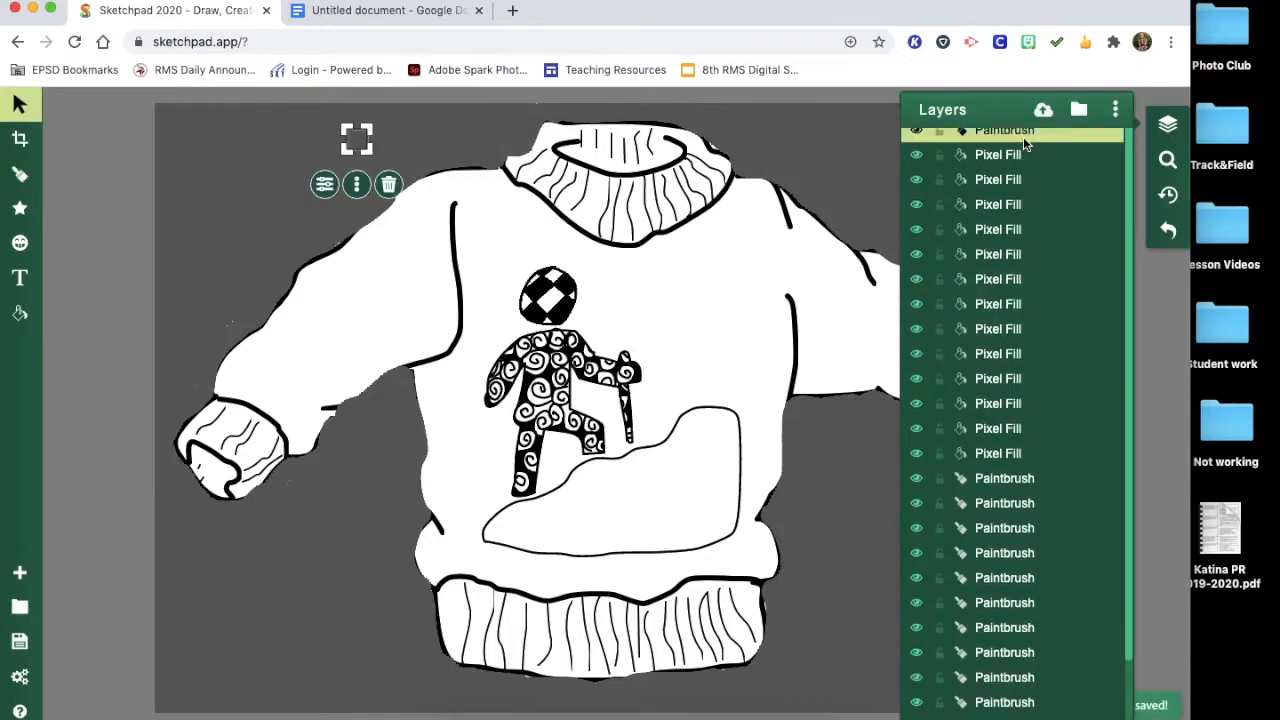
scroll(1008, 400, down, 3)
click(916, 683)
drag(62, 154, 1130, 708)
click(1143, 400)
click(1060, 500)
click(1168, 124)
click(916, 167)
drag(993, 141, 993, 172)
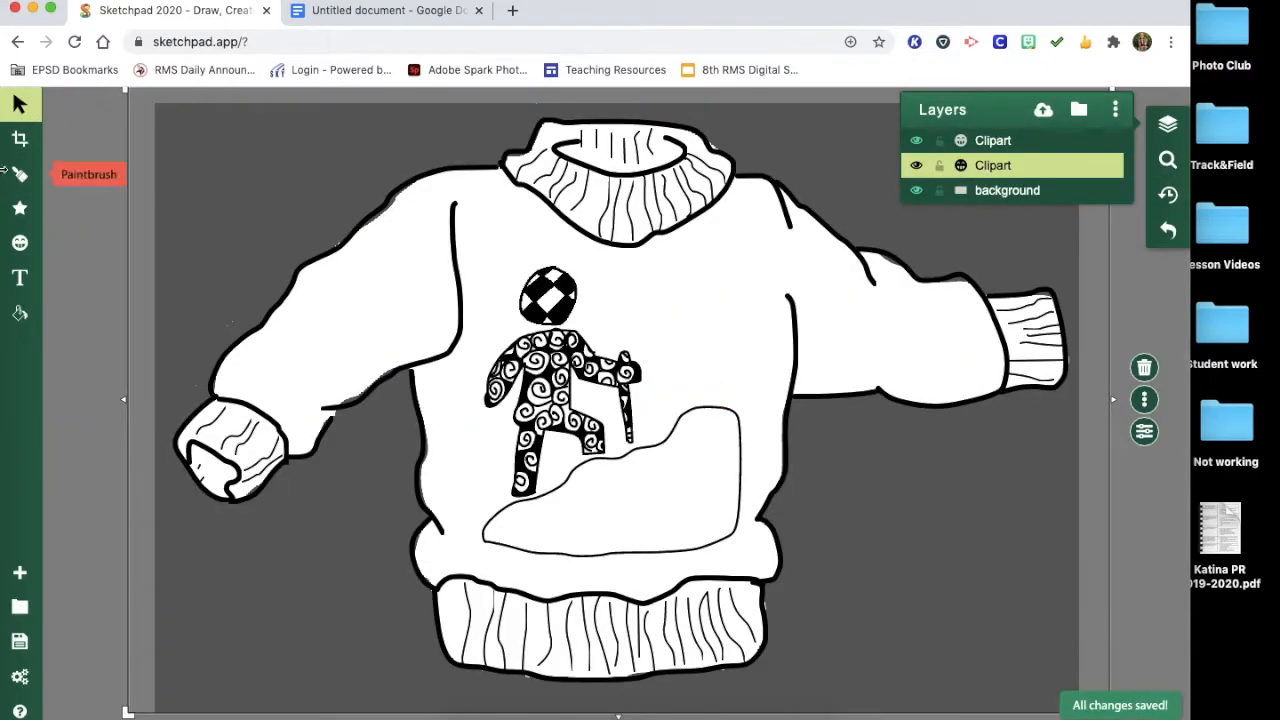
Step: Fill the background around the sweater with a diagonal linear gradient from blue through green to yellow
click(20, 313)
click(94, 258)
click(343, 138)
click(346, 241)
drag(226, 145, 1194, 715)
click(1168, 124)
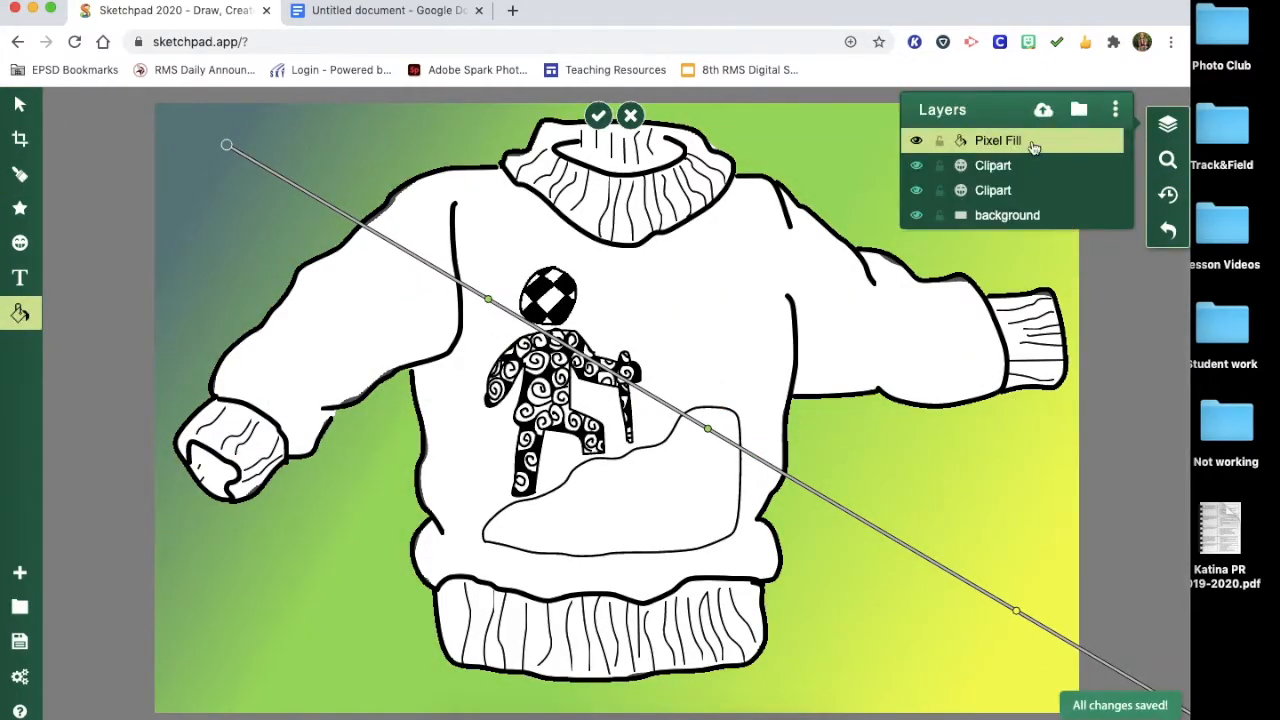
Step: Move the clipart layer above the gradient fill layer and select it
drag(995, 166, 997, 140)
click(289, 486)
click(1168, 124)
click(993, 141)
click(20, 174)
click(92, 305)
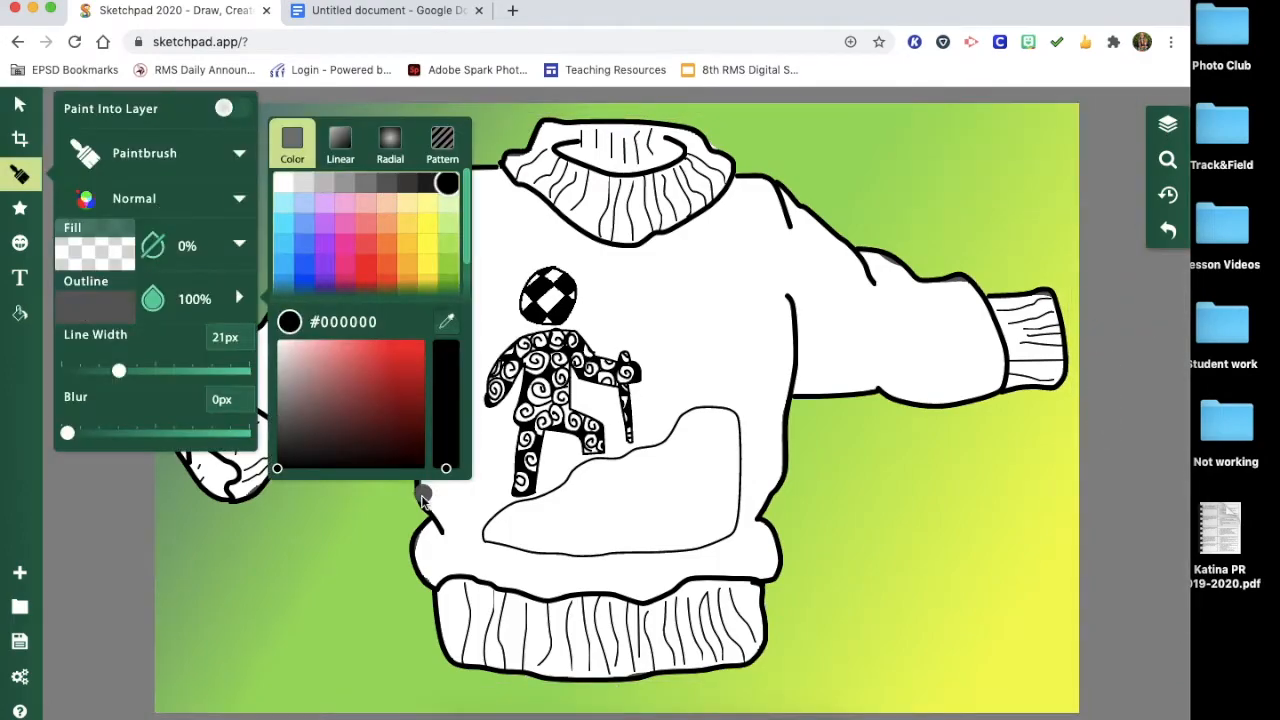
click(224, 337)
scroll(686, 593, up, 3)
drag(866, 717, 686, 593)
scroll(686, 593, down, 3)
click(1168, 230)
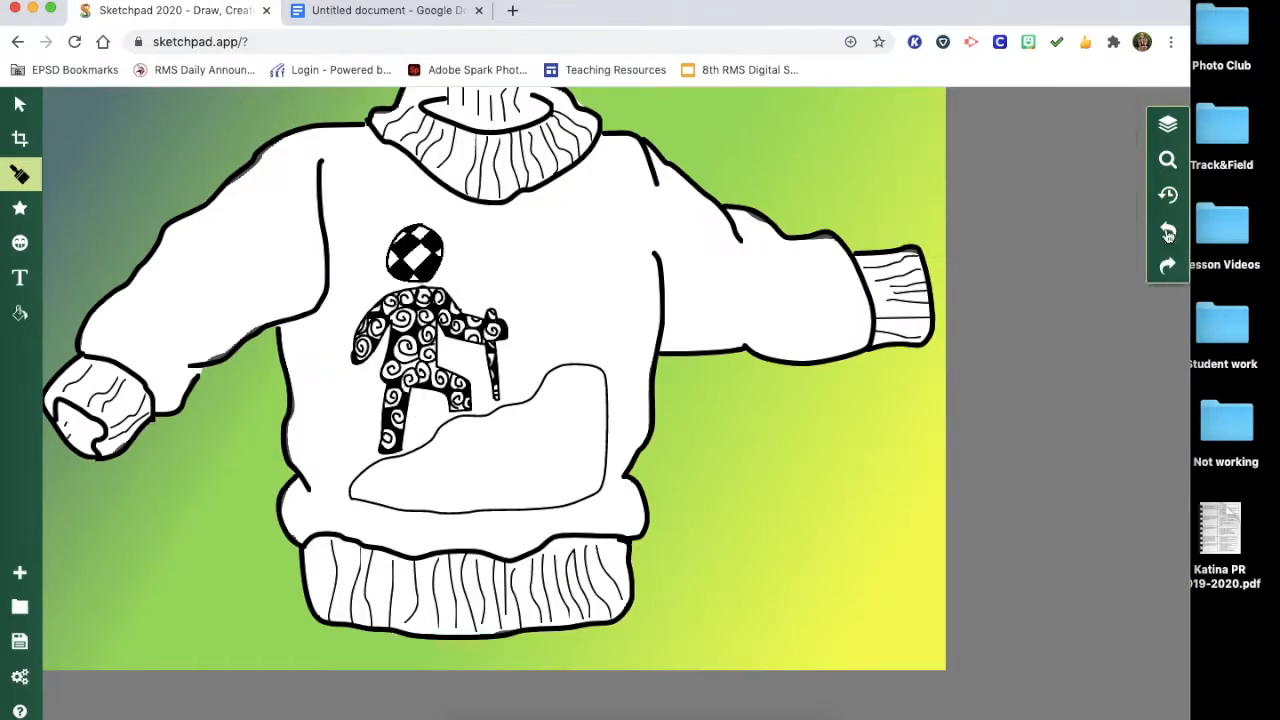
Step: Select the top clipart layer and set the Paintbrush outline colour to black
click(20, 174)
click(94, 305)
click(94, 305)
mouse_move(120, 370)
mouse_down()
mouse_move(77, 370)
mouse_move(98, 337)
mouse_up()
click(1168, 124)
click(993, 141)
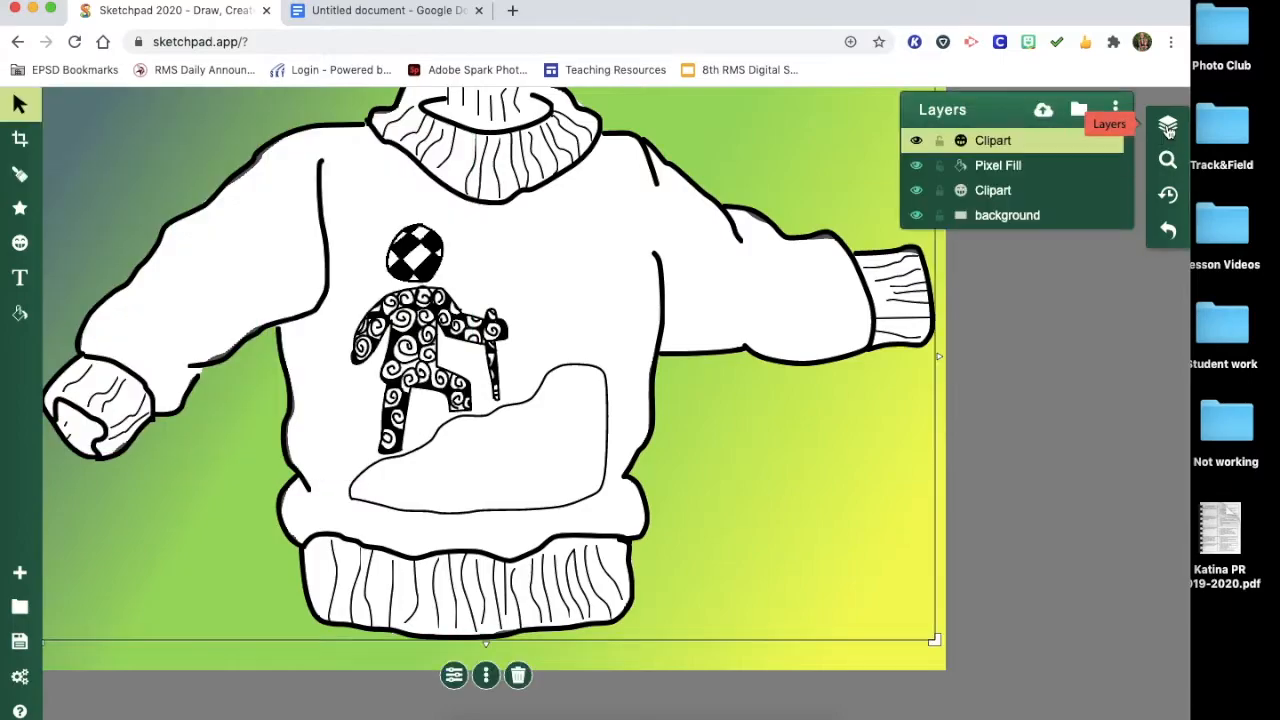
click(20, 174)
click(94, 305)
click(447, 183)
click(122, 308)
click(94, 305)
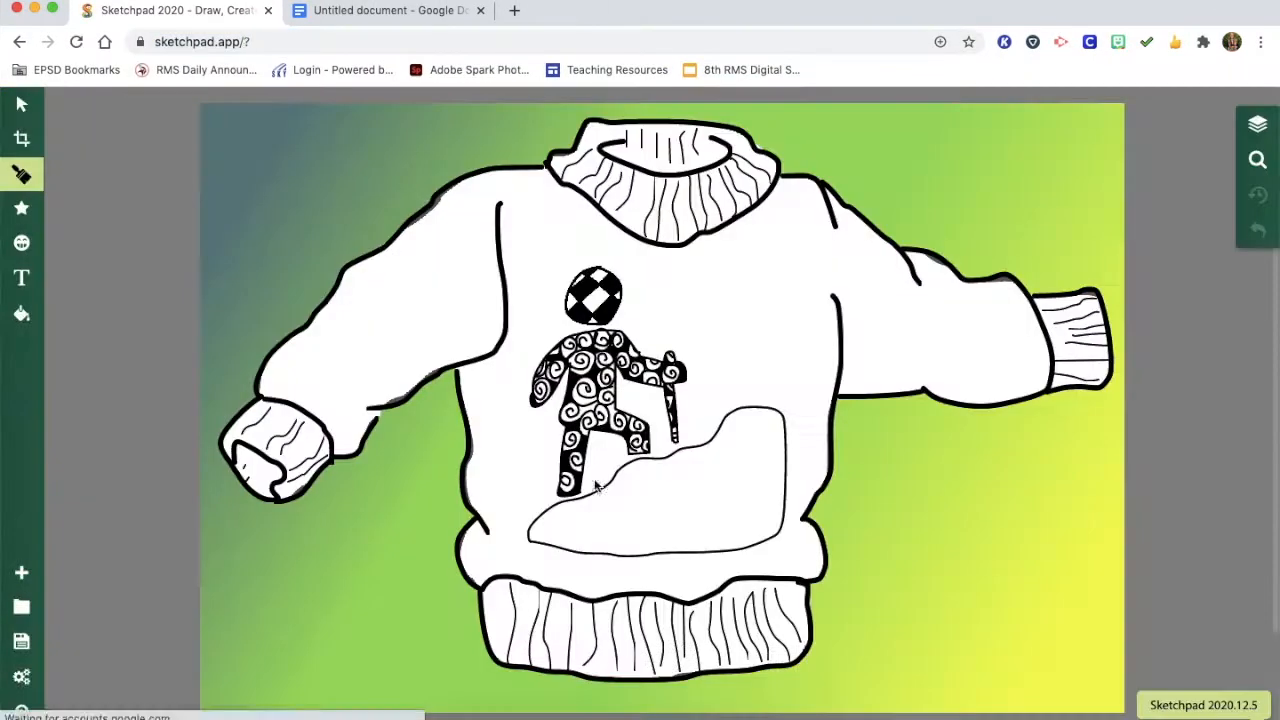
Step: Draw rows of zigzag lines across the hill with a black 2.5 px Paintbrush
click(20, 174)
click(94, 305)
drag(120, 370, 80, 370)
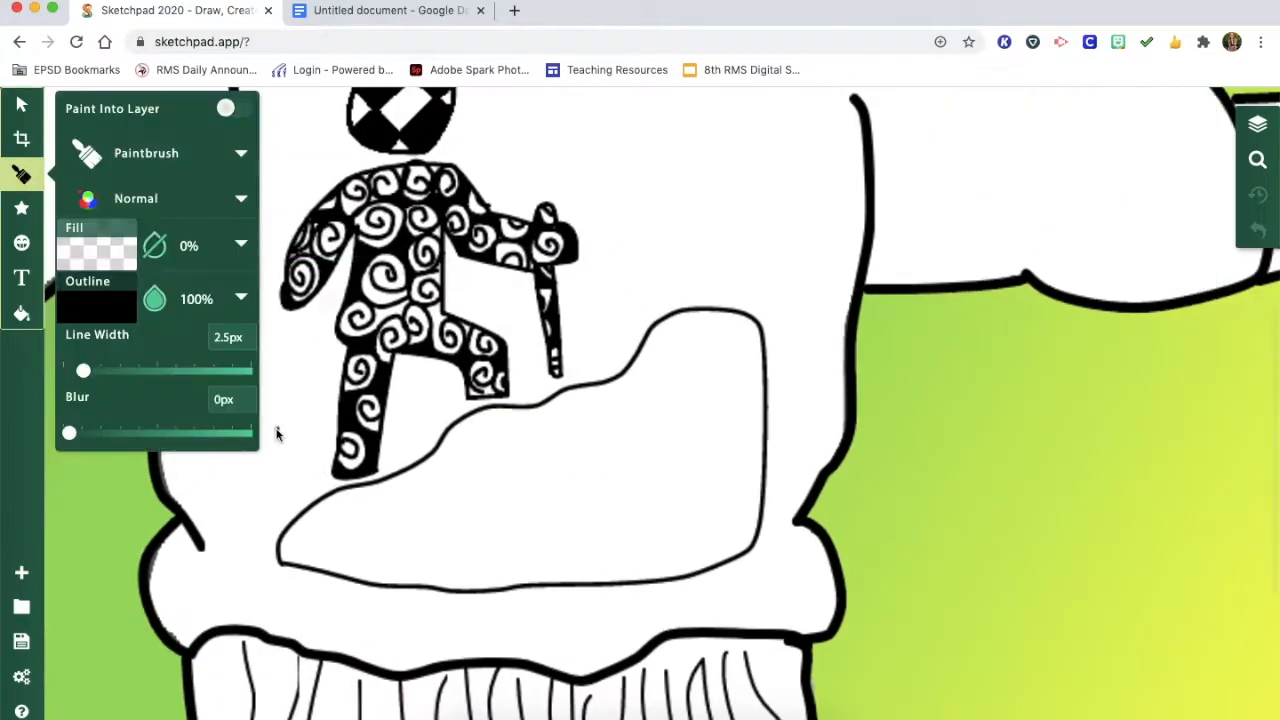
drag(355, 578, 549, 587)
key(super+z)
drag(466, 464, 557, 554)
mouse_move(557, 554)
mouse_down()
mouse_move(591, 497)
mouse_move(718, 515)
mouse_up()
drag(716, 512, 766, 422)
mouse_move(352, 489)
mouse_down()
mouse_move(393, 481)
mouse_move(451, 440)
mouse_up()
drag(456, 442, 766, 402)
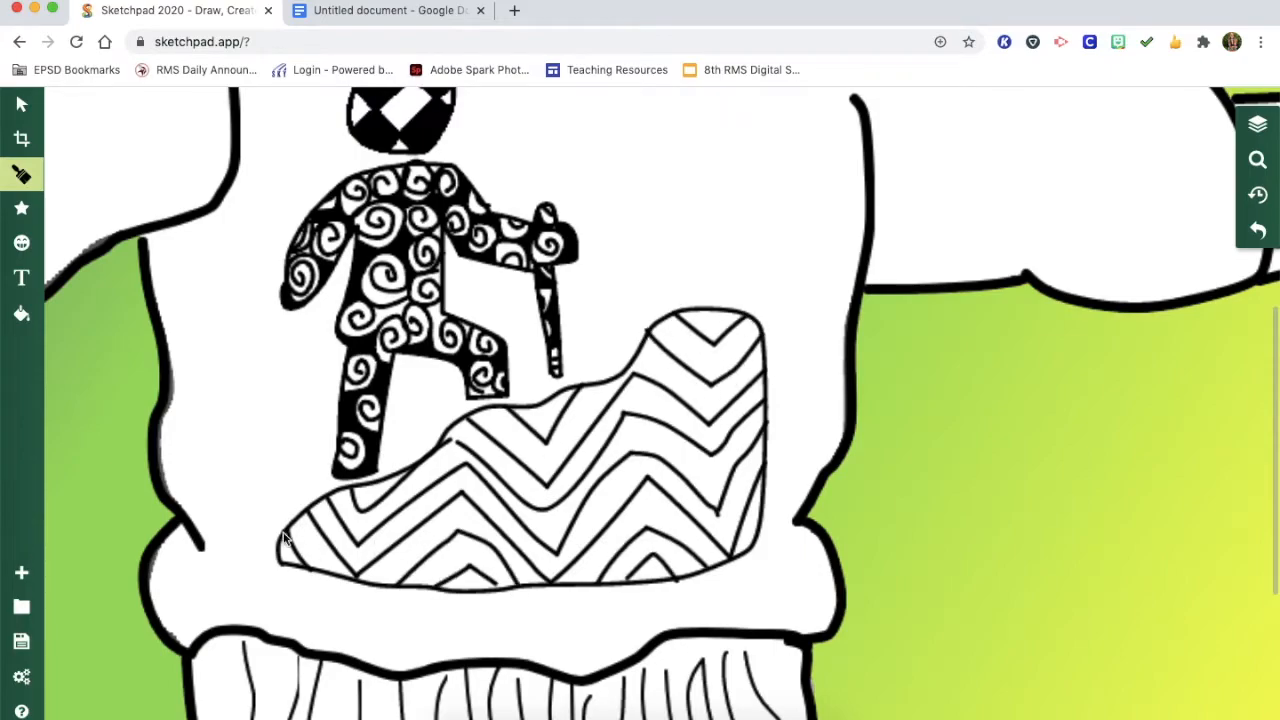
Step: Retrace the hill's outline and its lower zigzag lines with thicker black brush strokes
click(1257, 124)
click(1094, 154)
click(1257, 124)
click(22, 174)
drag(646, 343, 766, 388)
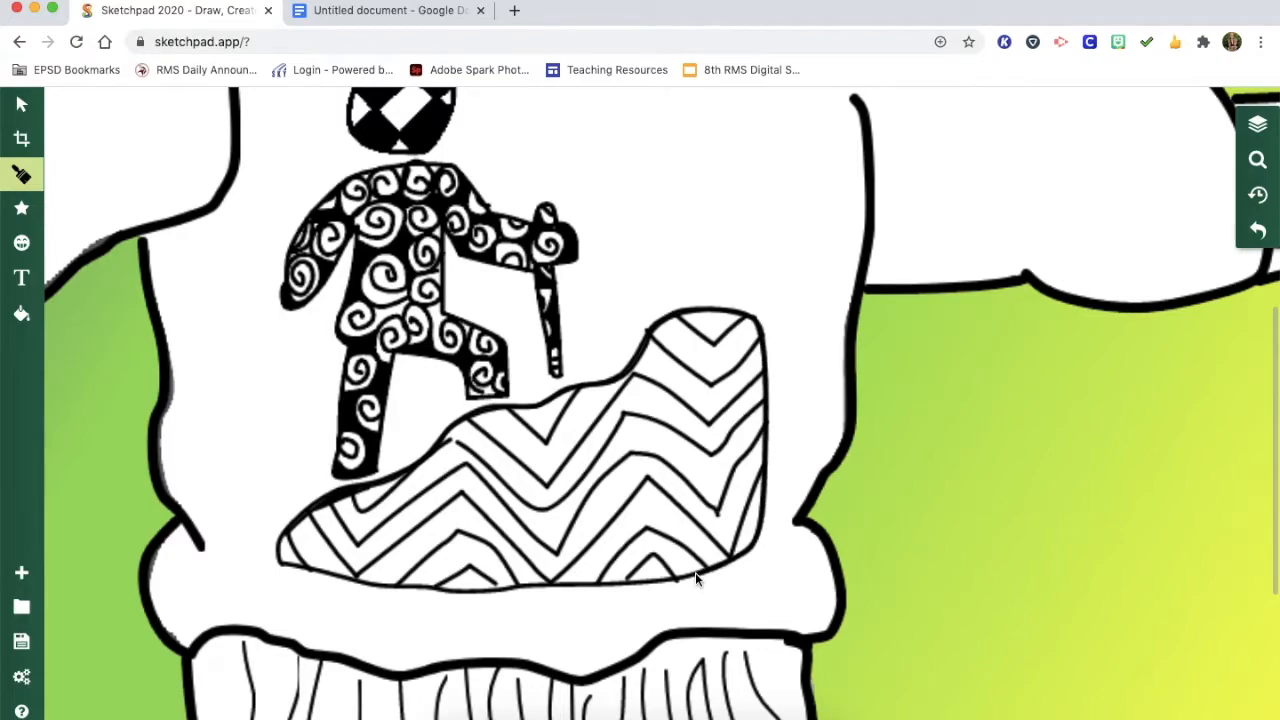
mouse_move(440, 594)
mouse_down()
mouse_move(600, 590)
mouse_move(765, 352)
mouse_up()
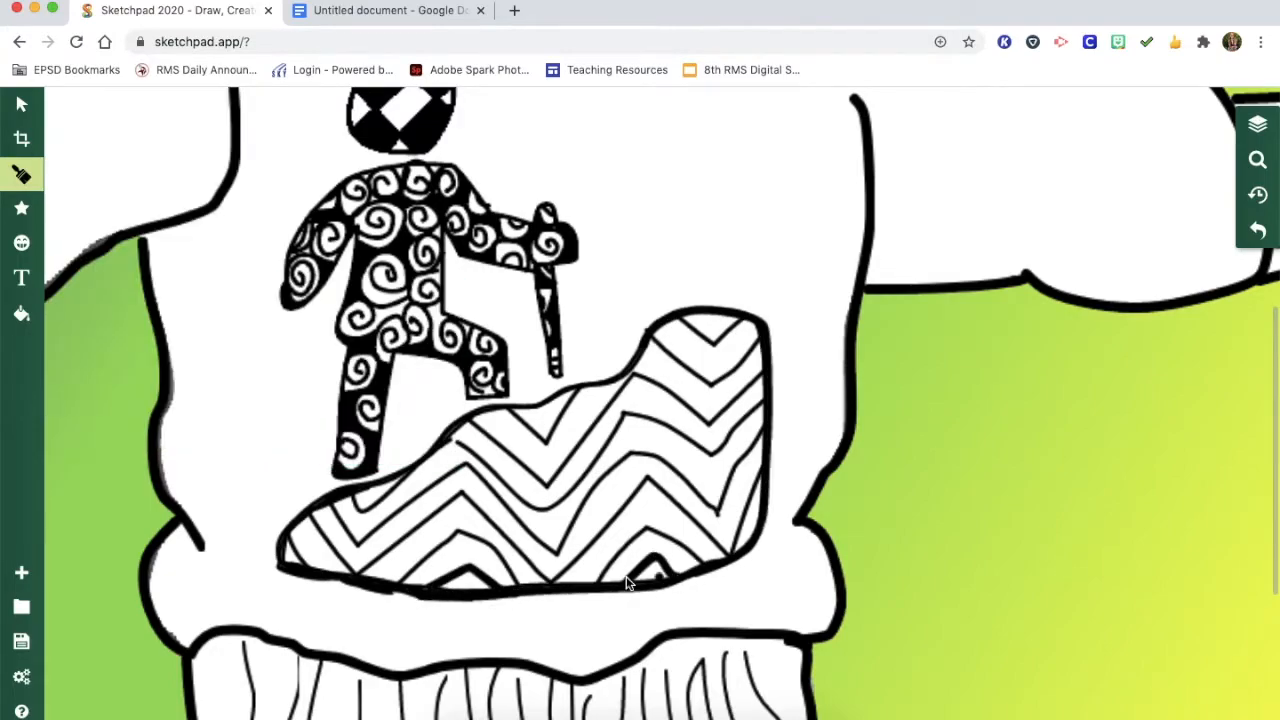
drag(577, 562, 735, 556)
click(22, 314)
click(103, 340)
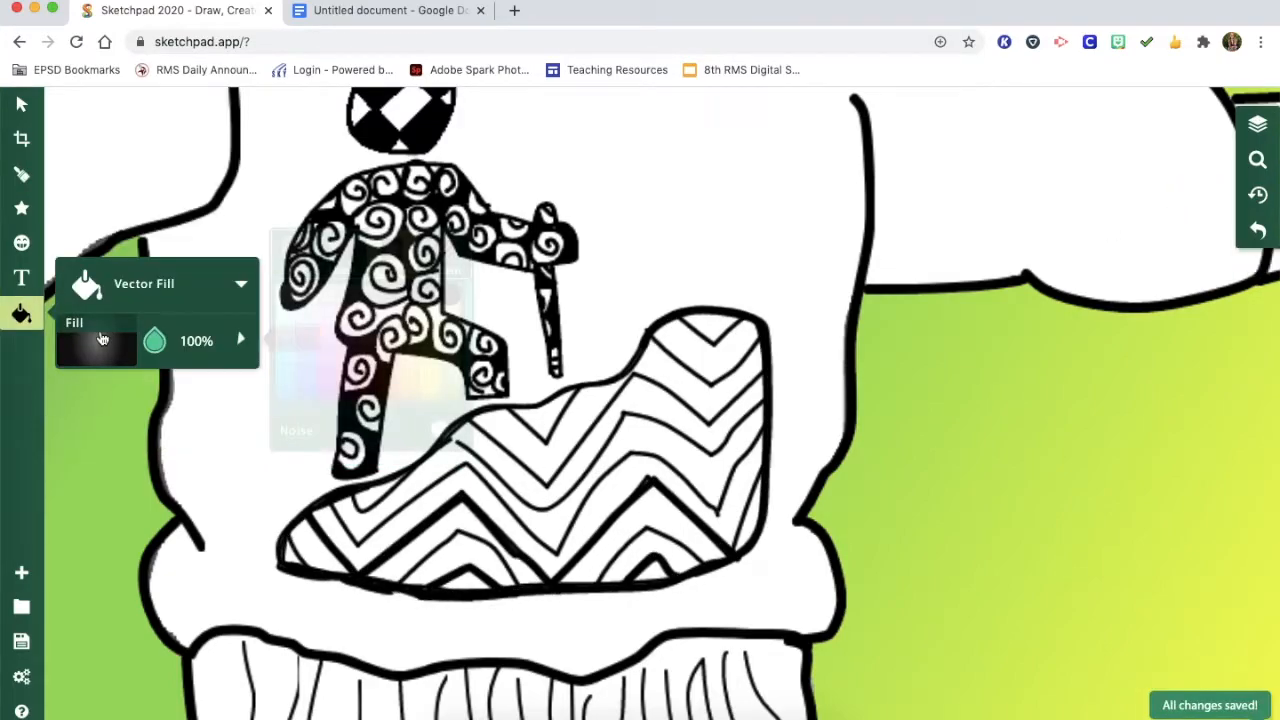
click(469, 583)
click(1258, 230)
click(469, 583)
click(1258, 230)
Step: Thicken the remaining zigzag lines across the hill with black brush strokes
click(22, 174)
drag(458, 530, 641, 540)
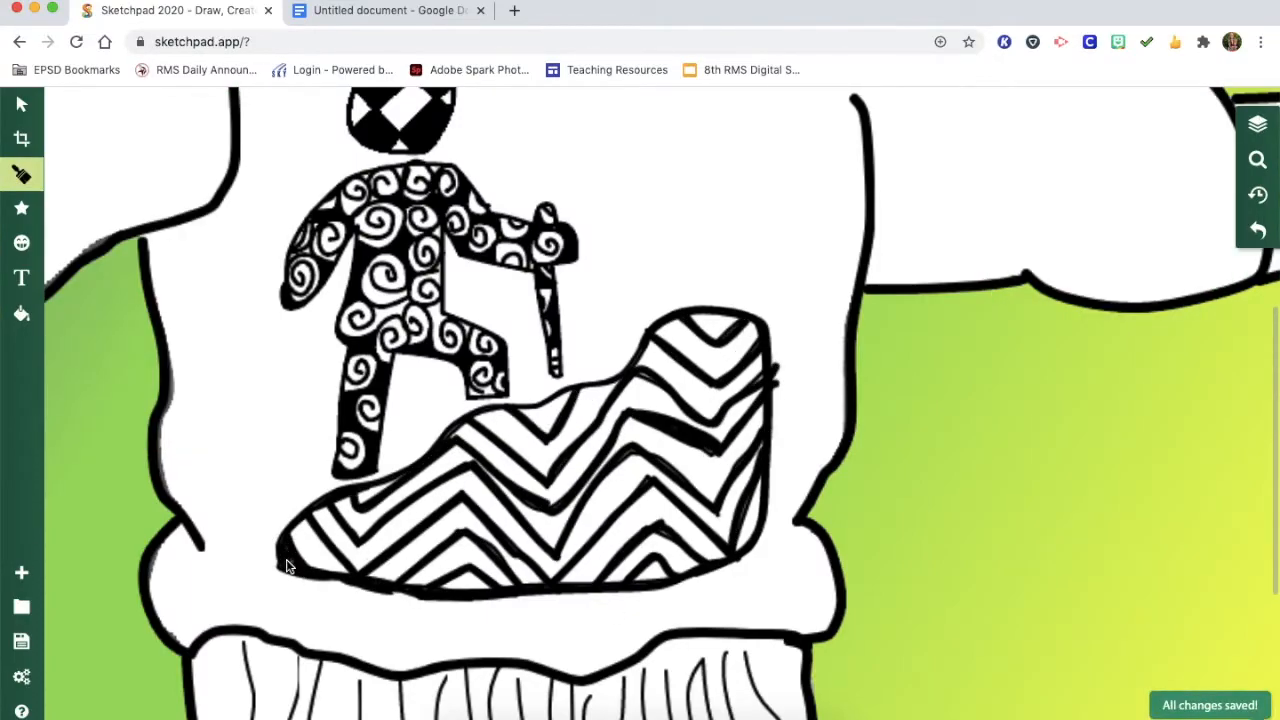
drag(643, 580, 662, 575)
Step: Paint alternate zigzag bands across the hill solid black with a wider brush, keeping white stripes between them
click(22, 174)
drag(91, 373, 105, 373)
click(568, 573)
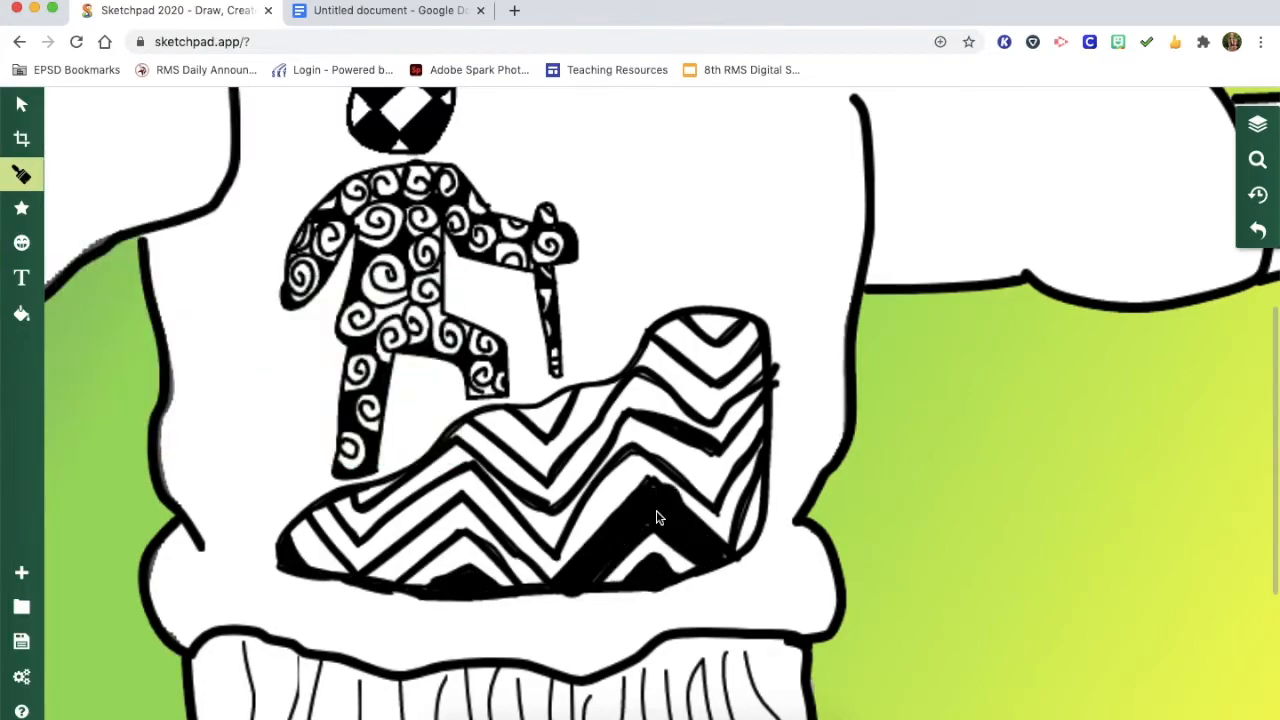
click(22, 174)
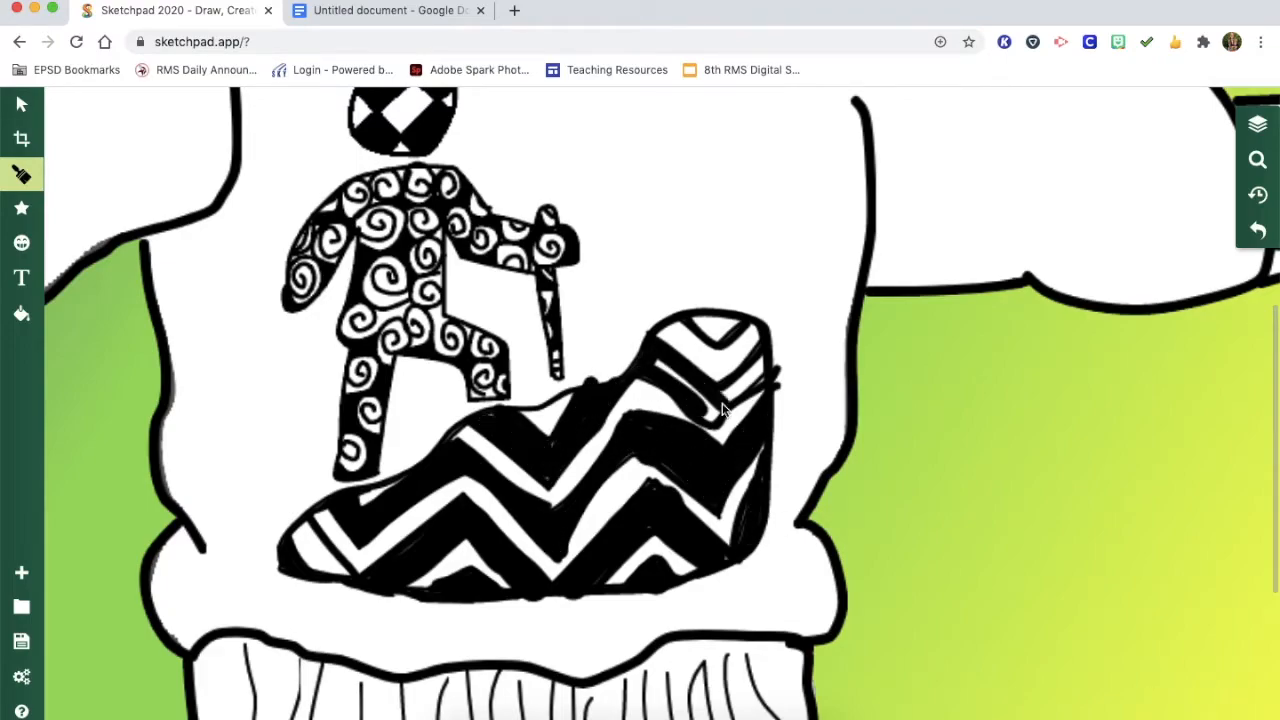
click(22, 174)
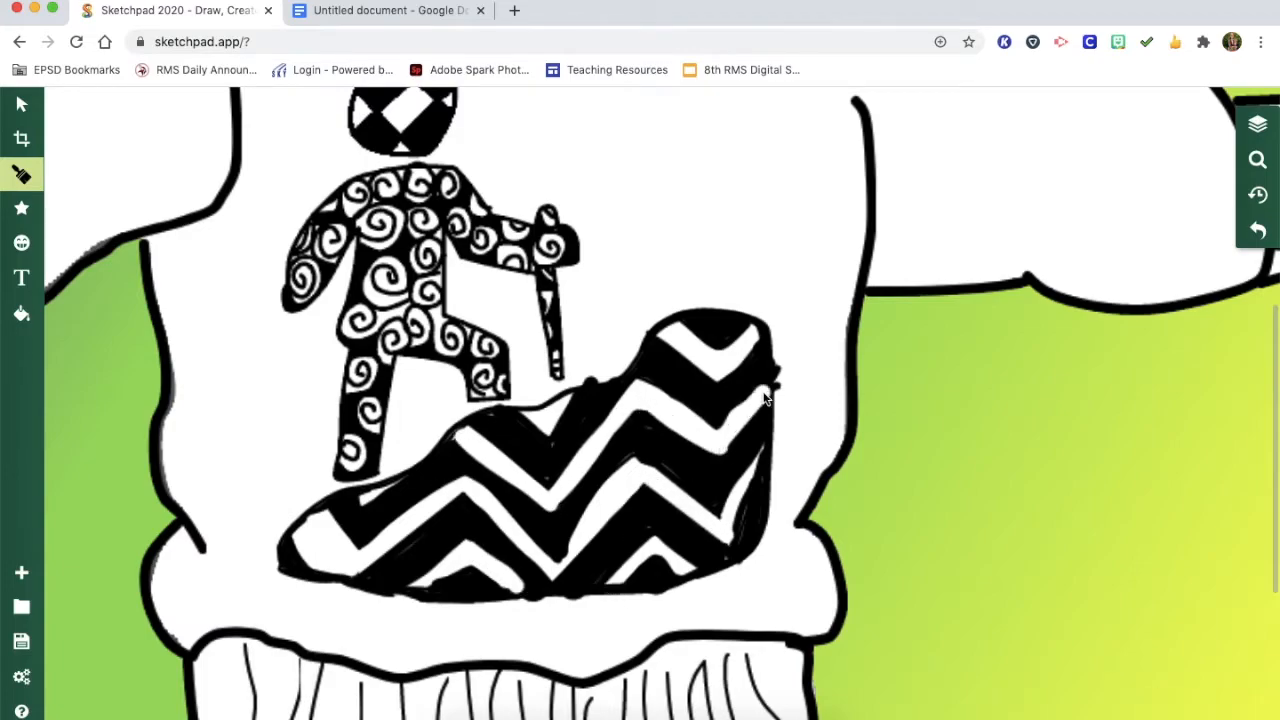
click(22, 174)
click(114, 309)
scroll(312, 556, down, 2)
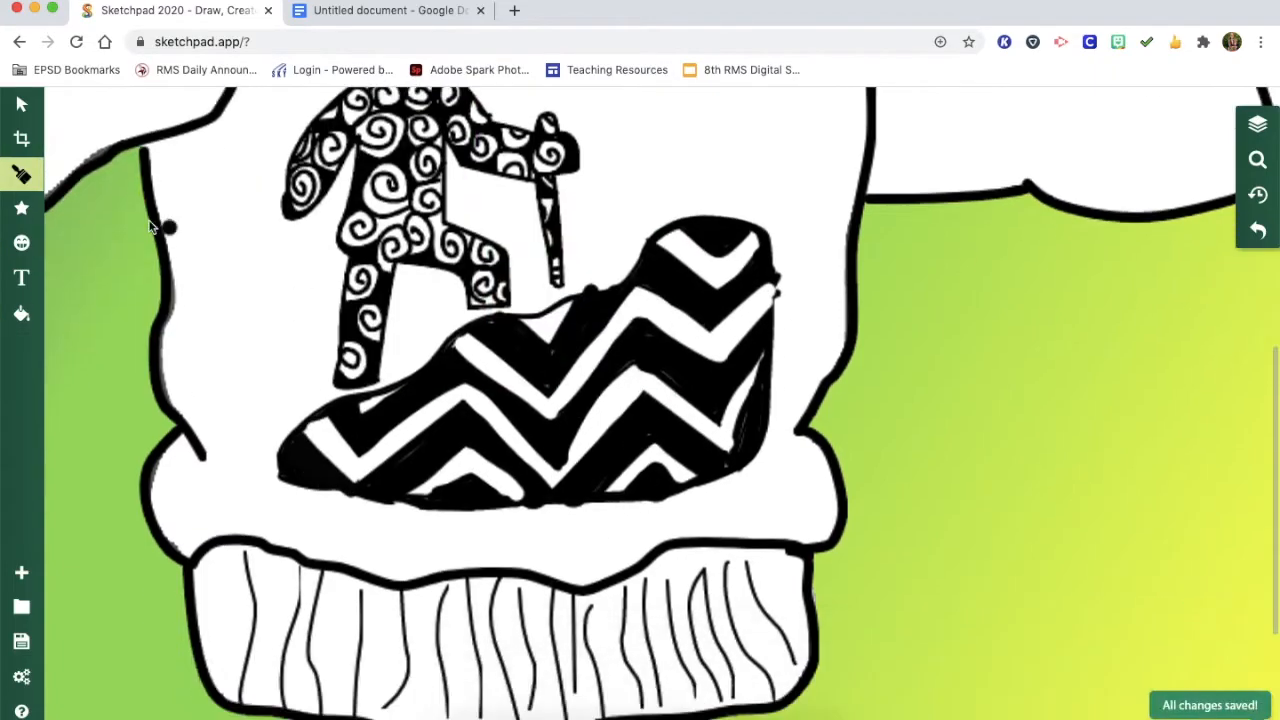
Step: Draw a row of nested scallops hanging below the sweater's collar with a thinner black brush
click(22, 174)
drag(103, 370, 86, 370)
scroll(295, 250, up, 5)
click(295, 248)
mouse_move(295, 248)
mouse_down()
mouse_move(393, 257)
mouse_move(455, 357)
mouse_up()
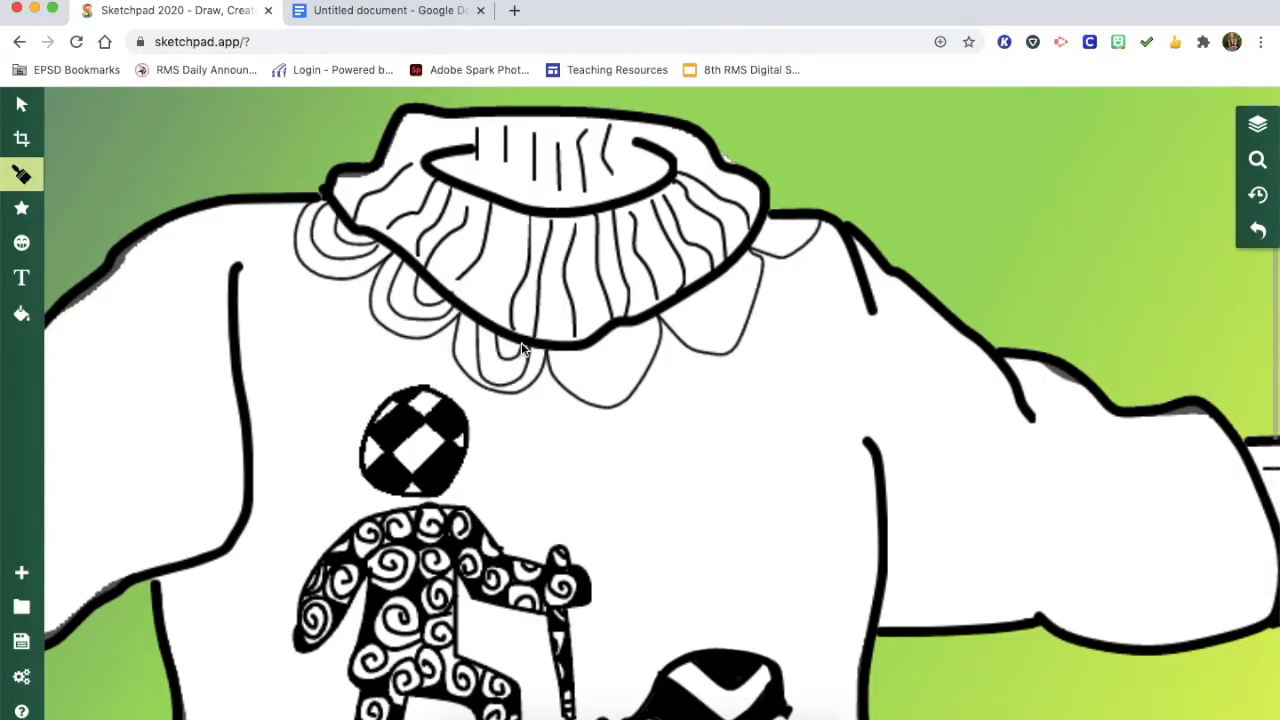
drag(783, 238, 810, 220)
Step: Add pointed shapes between the collar scallops with a slightly thicker brush and start blackening the scallops at the hiker's side
click(22, 174)
drag(79, 369, 90, 369)
drag(336, 278, 366, 310)
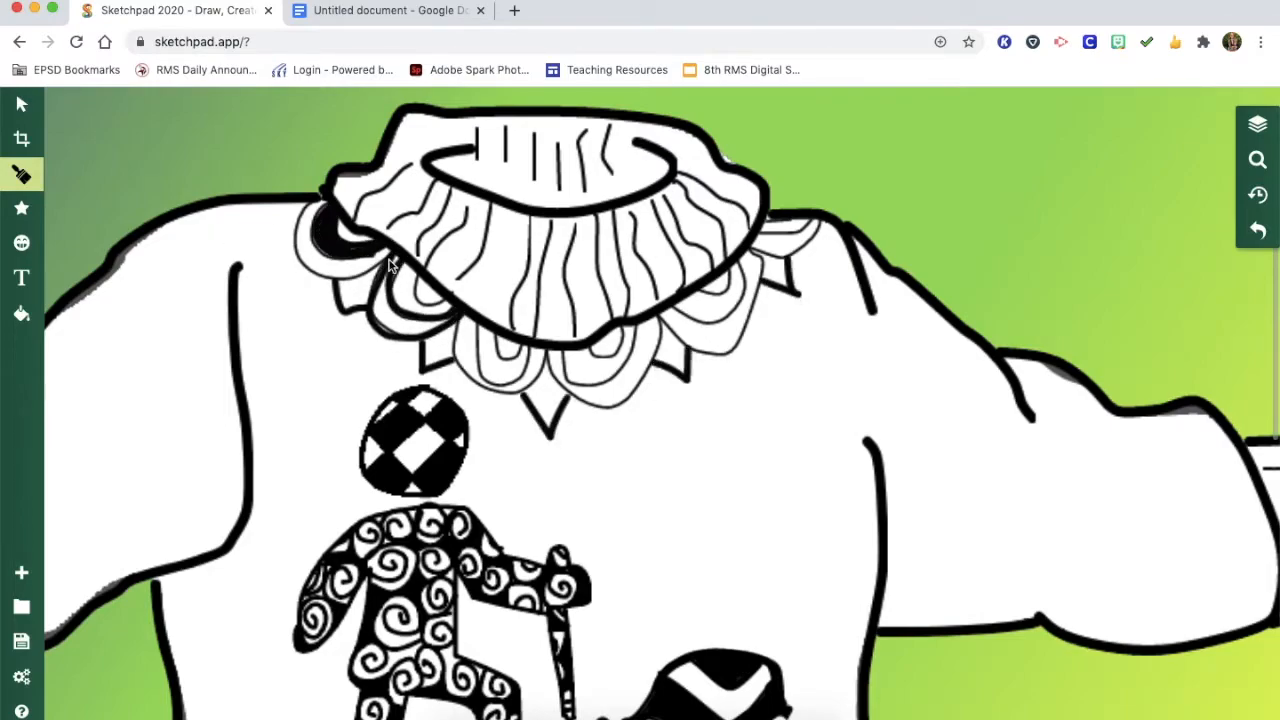
click(22, 313)
click(392, 288)
click(1257, 230)
click(240, 284)
click(140, 320)
click(96, 260)
click(294, 118)
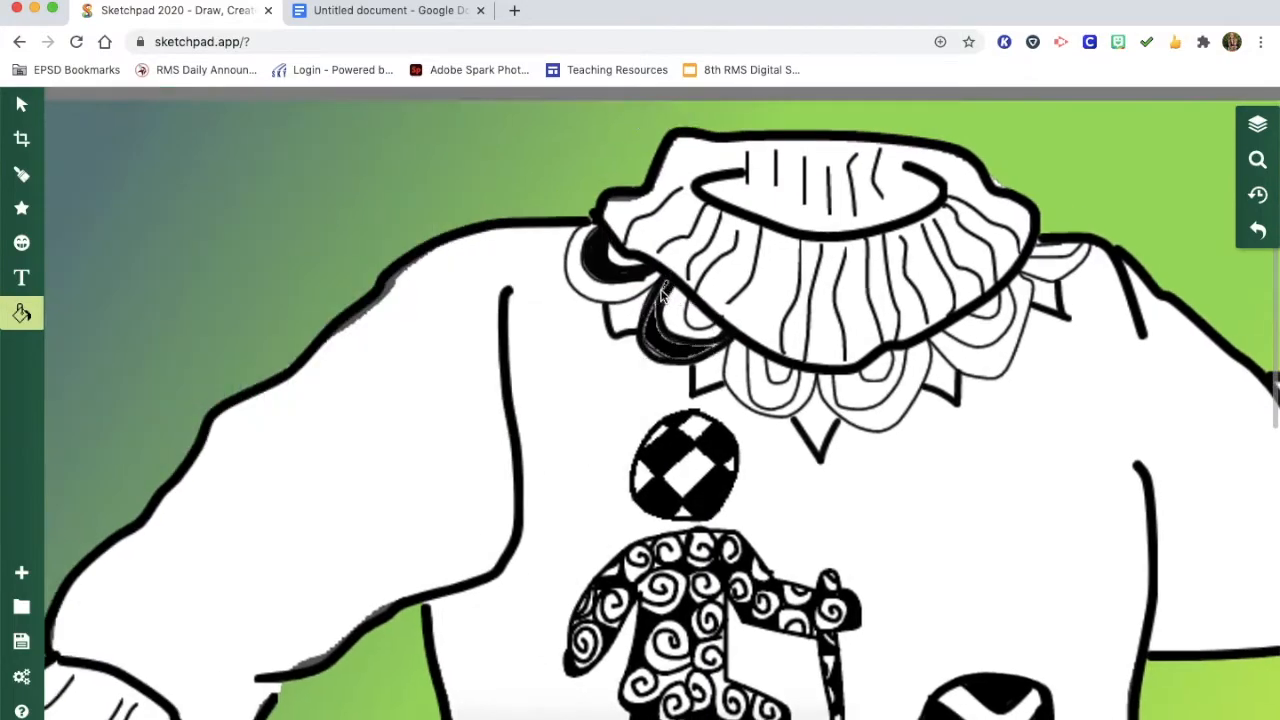
click(668, 289)
click(22, 313)
mouse_move(120, 403)
mouse_down()
mouse_move(184, 403)
mouse_move(130, 403)
mouse_up()
click(1257, 230)
click(1257, 230)
Step: Paint bands and centres of the collar scallops solid black with the Paintbrush
click(22, 174)
click(96, 305)
drag(662, 286, 664, 355)
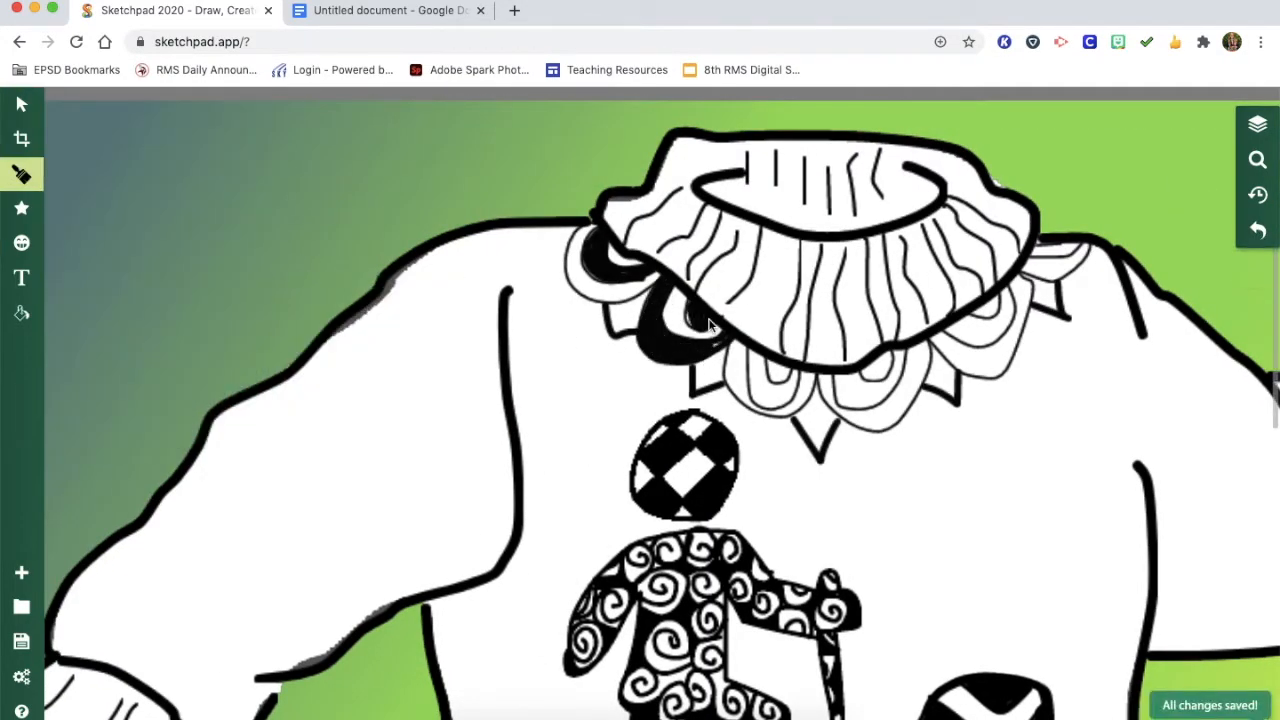
drag(792, 388, 798, 367)
drag(825, 378, 834, 402)
scroll(754, 408, right, 1)
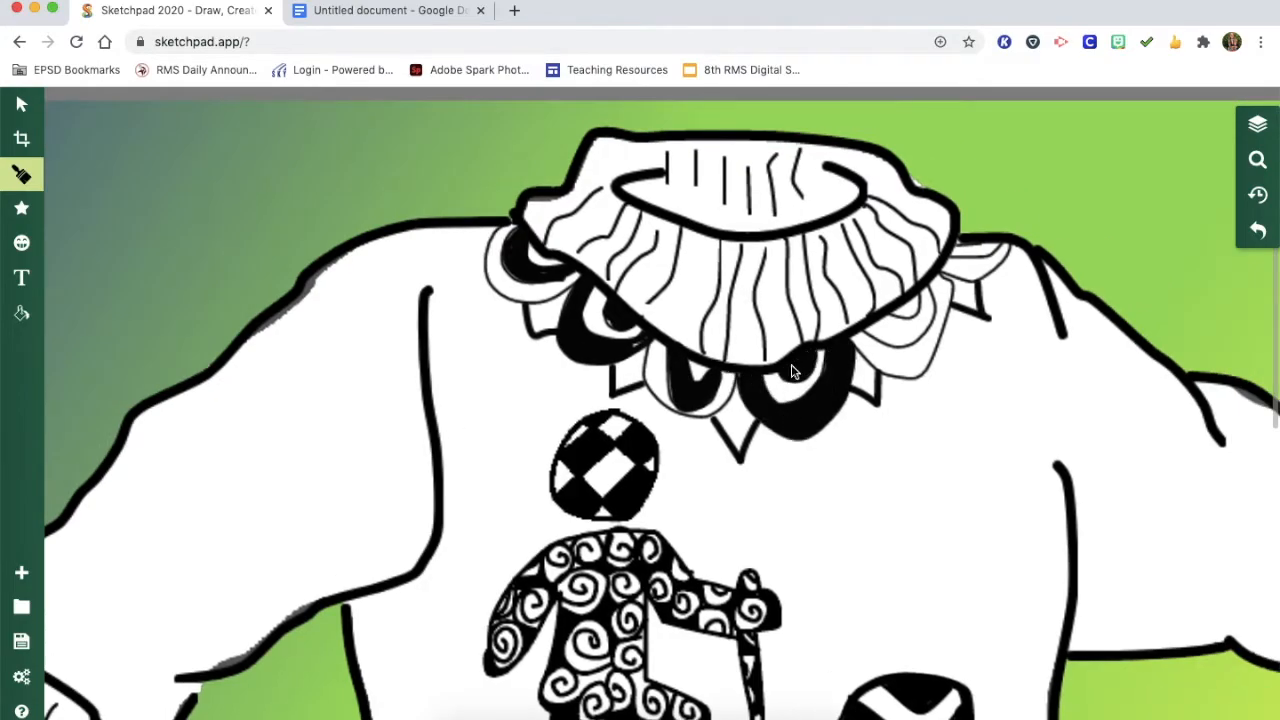
drag(965, 265, 1015, 243)
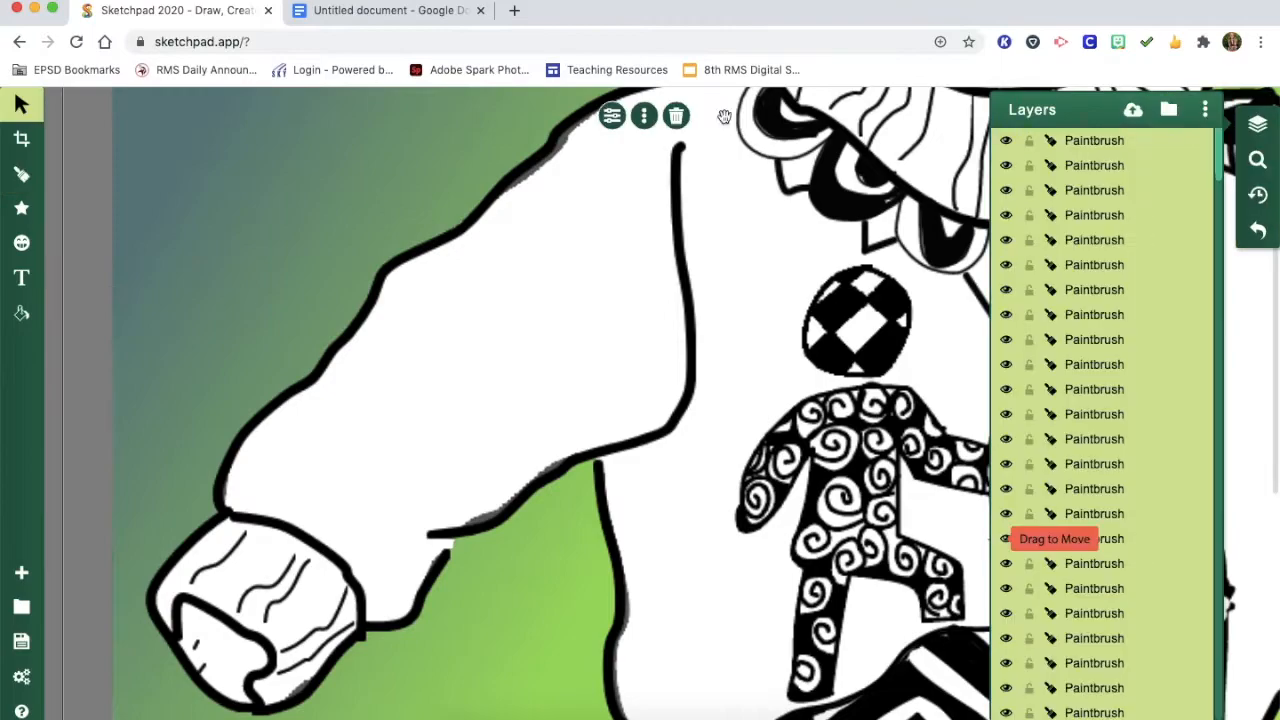
Step: Merge all the selected paintbrush layers
click(1205, 110)
click(1102, 480)
Step: Draw small spirals with a thin brush on the open-cuffed sleeve, just above its cuff
click(22, 174)
mouse_move(86, 371)
mouse_down()
mouse_move(68, 371)
mouse_move(91, 371)
mouse_up()
click(116, 150)
click(136, 243)
mouse_move(447, 247)
mouse_down()
mouse_move(491, 290)
mouse_move(316, 468)
mouse_move(282, 462)
mouse_move(357, 535)
mouse_move(325, 472)
mouse_move(367, 506)
mouse_up()
Step: Reposition individual spirals to fill the gaps above the open cuff
click(22, 105)
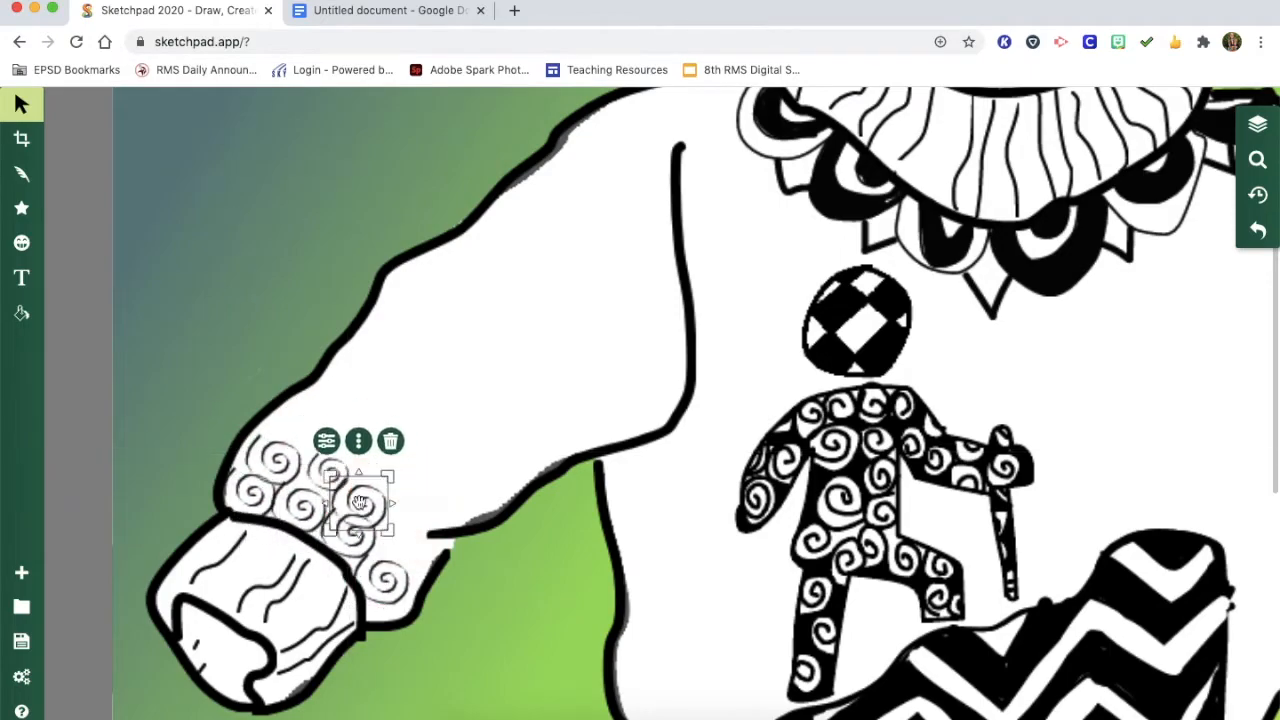
drag(283, 524, 257, 458)
mouse_move(283, 524)
mouse_down()
mouse_move(301, 483)
mouse_move(385, 512)
mouse_move(284, 530)
mouse_move(406, 555)
mouse_move(295, 522)
mouse_up()
click(1258, 230)
click(255, 457)
Step: Select the spiral layers together and paste a copy of them
click(1258, 124)
click(1147, 141)
shift+click(1147, 160)
shift+click(1142, 190)
shift+click(1130, 216)
shift+click(1129, 240)
shift+click(1129, 265)
shift+click(1129, 290)
shift+click(1129, 315)
shift+click(1129, 340)
click(326, 388)
click(340, 500)
key(super+v)
Step: Arrange the copied spirals in a band beside the cuff of the opposite sleeve
drag(429, 434, 992, 396)
scroll(640, 420, right, 6)
drag(1087, 303, 820, 394)
drag(968, 395, 943, 460)
drag(975, 618, 805, 545)
drag(943, 460, 1040, 336)
drag(1078, 482, 1088, 498)
drag(912, 438, 942, 444)
click(960, 500)
scroll(960, 500, down, 2)
Step: Scale down a copy of the spiral cluster to fit the underside of the open-cuffed sleeve
click(1258, 160)
drag(1204, 220, 1204, 229)
click(222, 373)
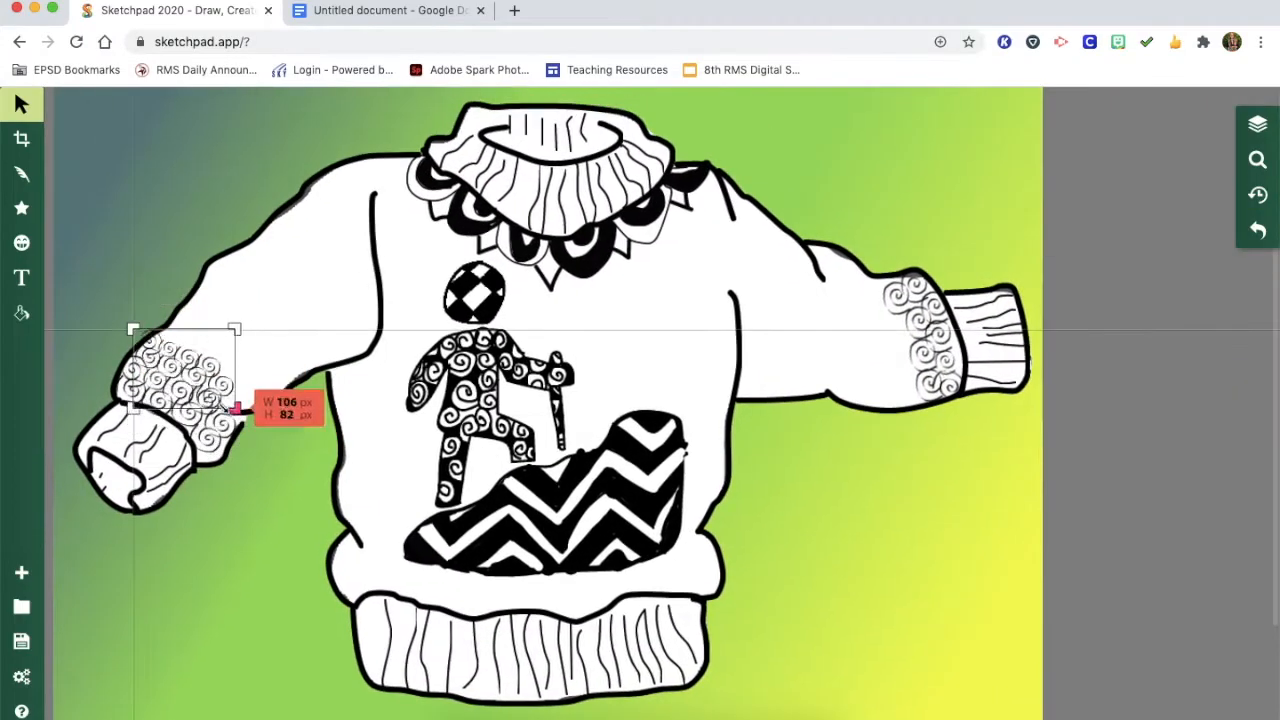
click(1258, 230)
click(1258, 124)
click(1120, 141)
drag(270, 380, 298, 352)
click(1258, 230)
Step: Place and rotate small spiral clusters along the underside of the opposite sleeve
click(1258, 124)
click(1123, 143)
click(1258, 124)
click(1100, 165)
drag(268, 392, 829, 385)
click(303, 434)
click(800, 446)
click(580, 277)
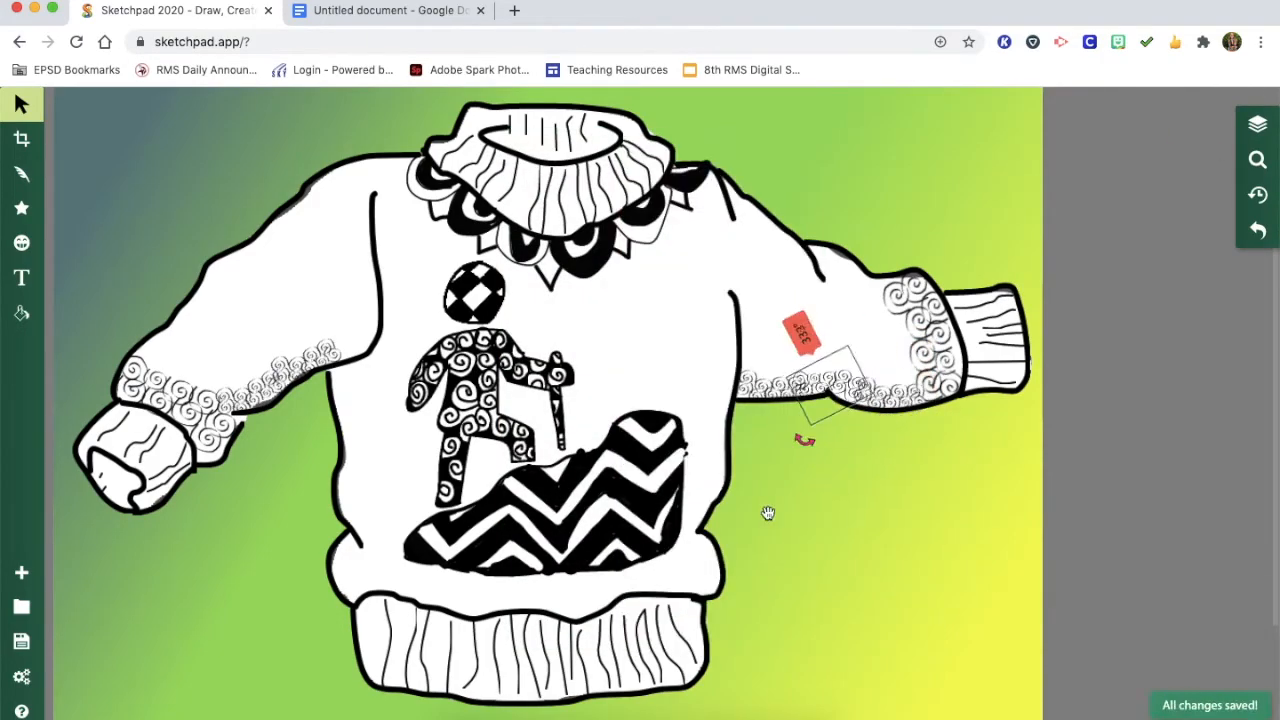
Step: Select the spiral layers and flatten them into one
click(1258, 124)
click(1166, 142)
shift+click(1100, 267)
shift+click(1098, 314)
right_click(1098, 314)
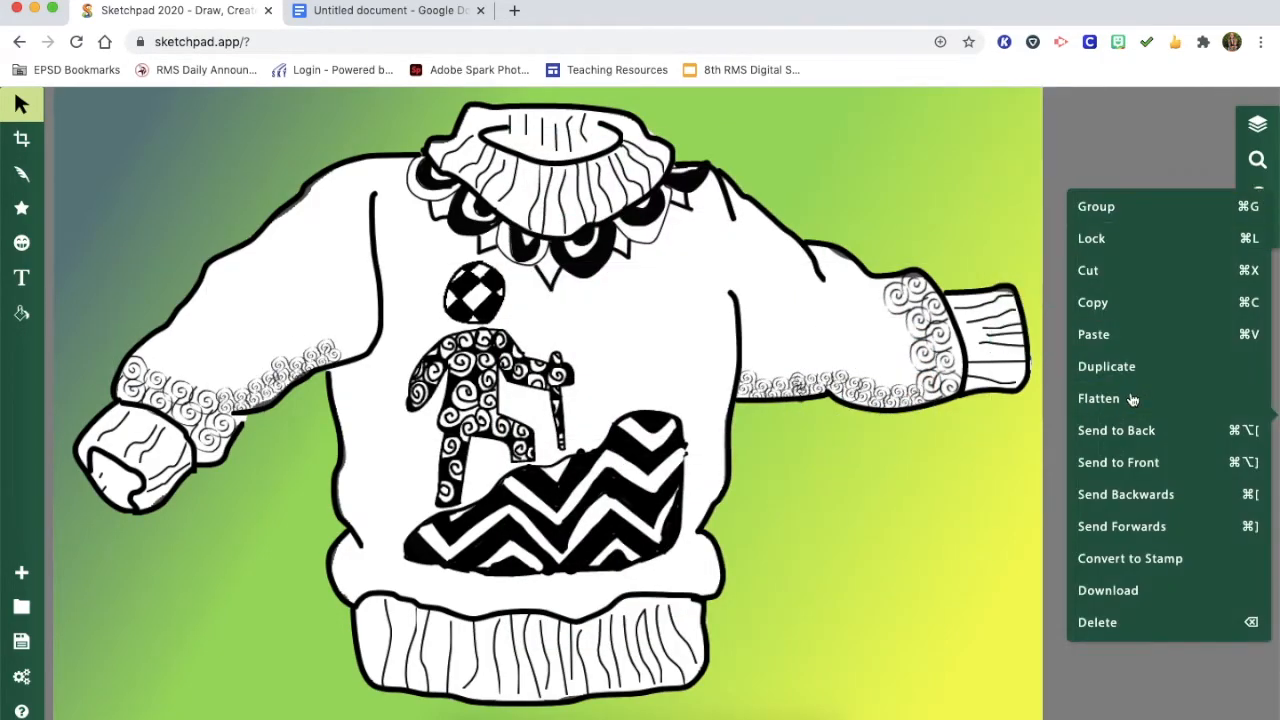
click(1131, 400)
Step: Draw wavy black bands across the upper part of the open-cuffed sleeve with the Paintbrush
click(22, 174)
click(100, 153)
click(100, 363)
drag(1278, 440, 781, 445)
click(1064, 457)
scroll(1010, 441, down, 10)
click(872, 429)
click(700, 12)
drag(781, 200, 1211, 200)
scroll(190, 503, down, 2)
mouse_move(290, 308)
mouse_down()
mouse_move(350, 338)
mouse_move(452, 295)
mouse_up()
Step: Hatch the sleeve's wavy bands with short black cross lines using a thinner Paintbrush
click(22, 174)
drag(97, 370, 89, 370)
drag(288, 308, 502, 130)
scroll(400, 200, up, 5)
mouse_move(191, 592)
mouse_down()
mouse_move(197, 565)
mouse_move(200, 592)
mouse_up()
drag(250, 552, 227, 592)
drag(406, 474, 408, 524)
drag(443, 474, 443, 524)
drag(550, 412, 568, 460)
scroll(600, 350, up, 1)
drag(552, 384, 590, 384)
drag(583, 213, 609, 213)
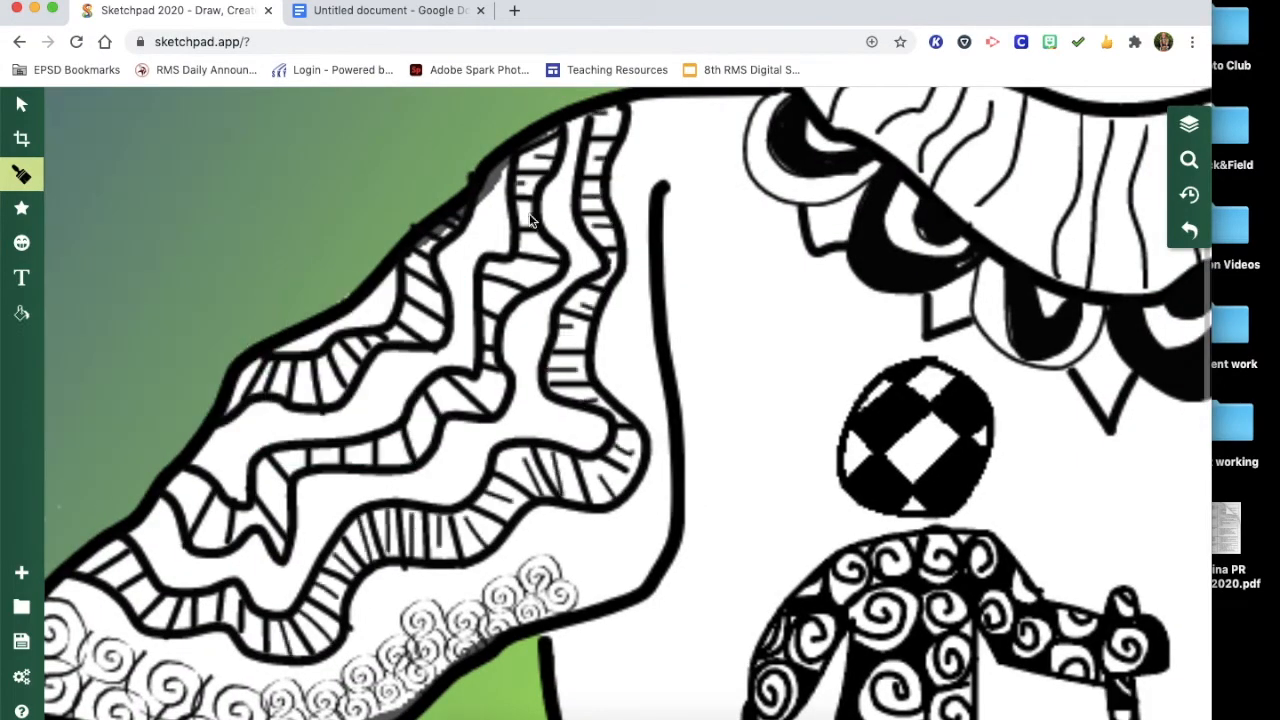
Step: Add black dots in the white gaps between the sleeve's wavy bands
scroll(520, 350, down, 2)
click(323, 391)
click(443, 357)
click(586, 334)
click(522, 246)
Step: Place scaled copies of the wavy band pattern on the opposite shoulder and along the sweater's lower edge above the ribbing
click(22, 104)
click(1189, 124)
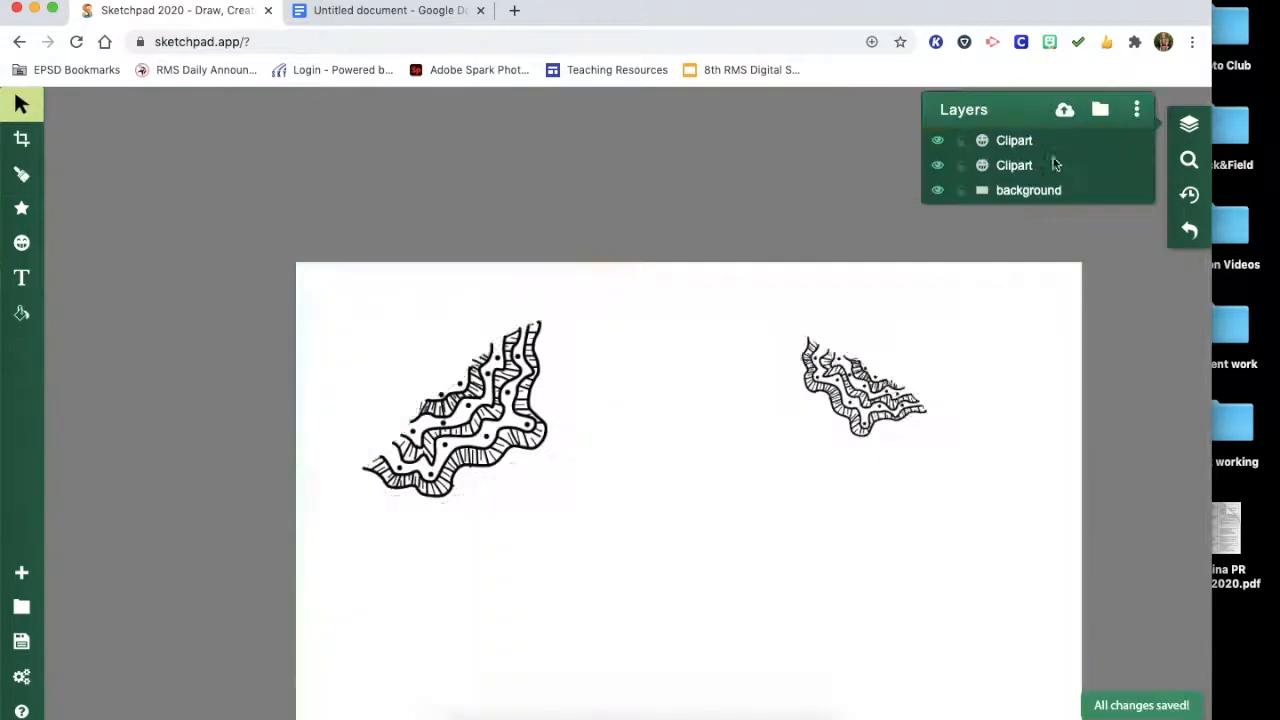
click(1189, 126)
drag(805, 289, 735, 562)
click(574, 621)
click(386, 354)
click(1060, 225)
Step: Draw a footprint outline with toes beside the hiker using a 2.4 px black Paintbrush
click(1189, 160)
drag(1134, 234, 1134, 195)
click(22, 174)
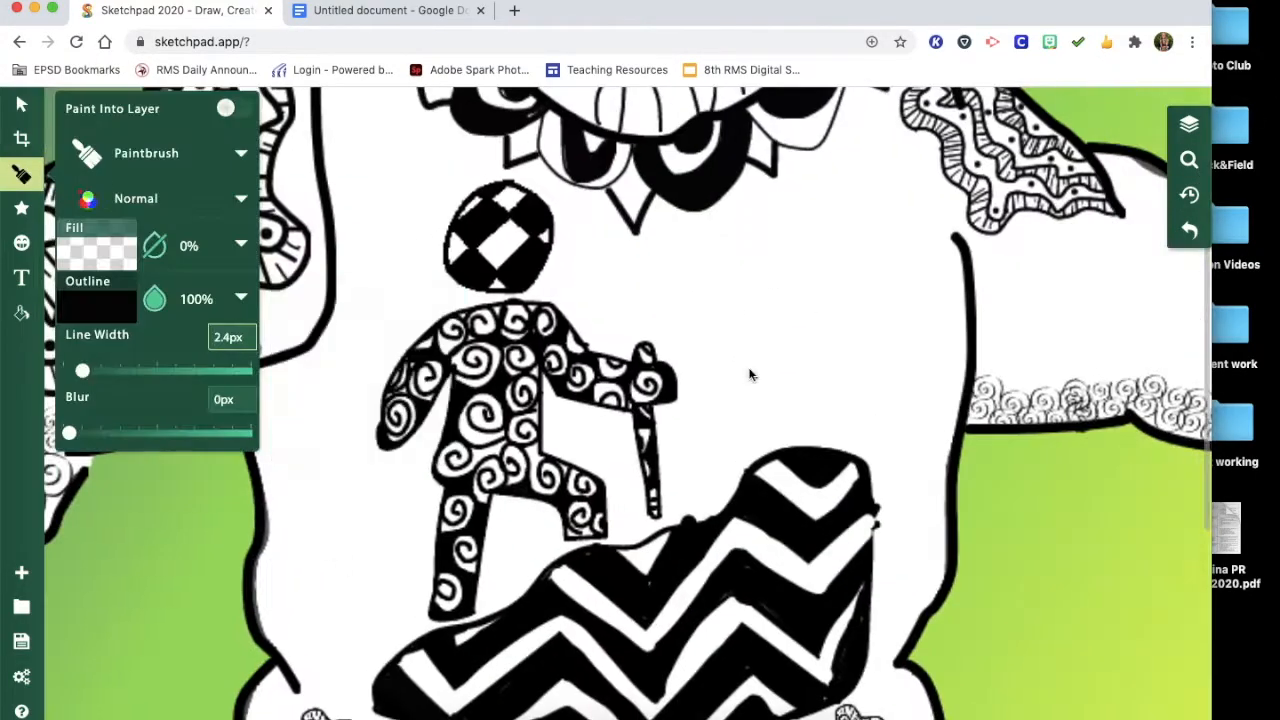
drag(800, 262, 805, 305)
drag(822, 285, 843, 290)
Step: Arrange footprints with toes around the hiker above the zigzag hill
click(22, 104)
drag(824, 252, 828, 248)
click(22, 174)
click(22, 104)
drag(924, 420, 931, 428)
drag(728, 326, 737, 316)
drag(871, 309, 893, 313)
Step: Divide the footprint beside the walking stick with lines fanning out from its heel and blacken alternate wedges
click(22, 174)
click(1189, 160)
drag(455, 452, 460, 400)
drag(545, 285, 514, 371)
drag(798, 440, 580, 480)
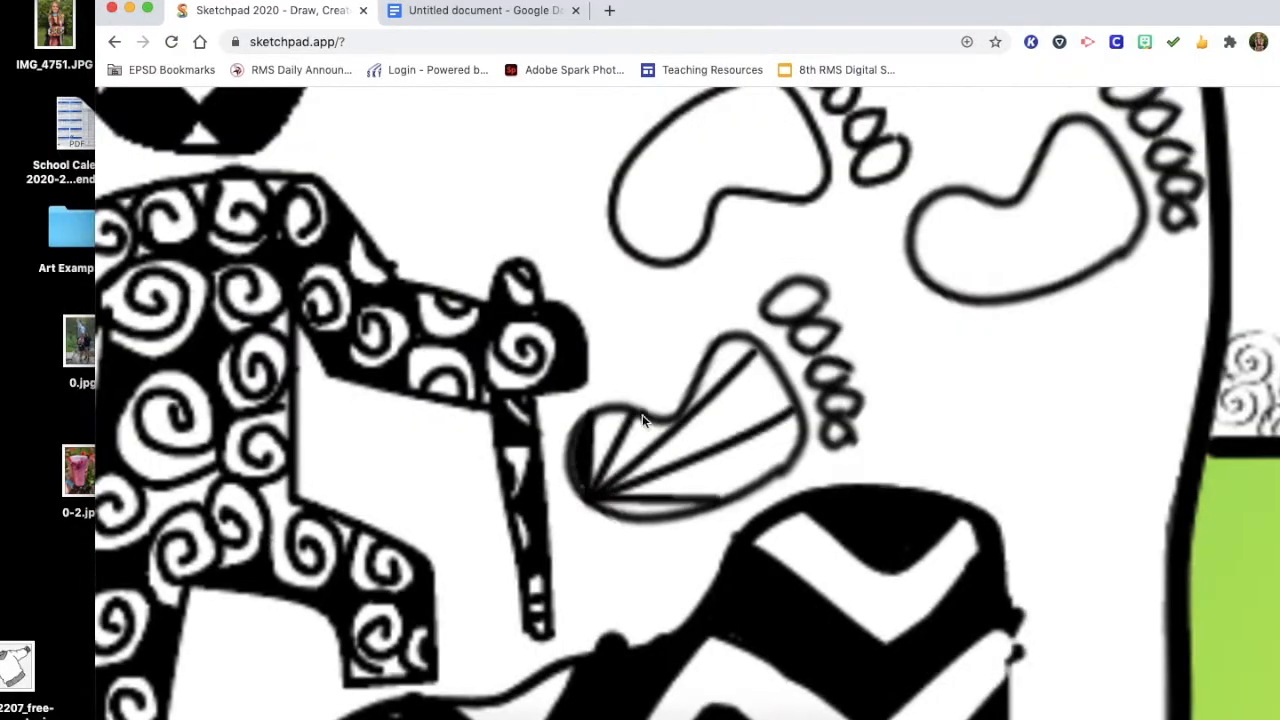
drag(750, 345, 600, 468)
scroll(600, 400, up, 3)
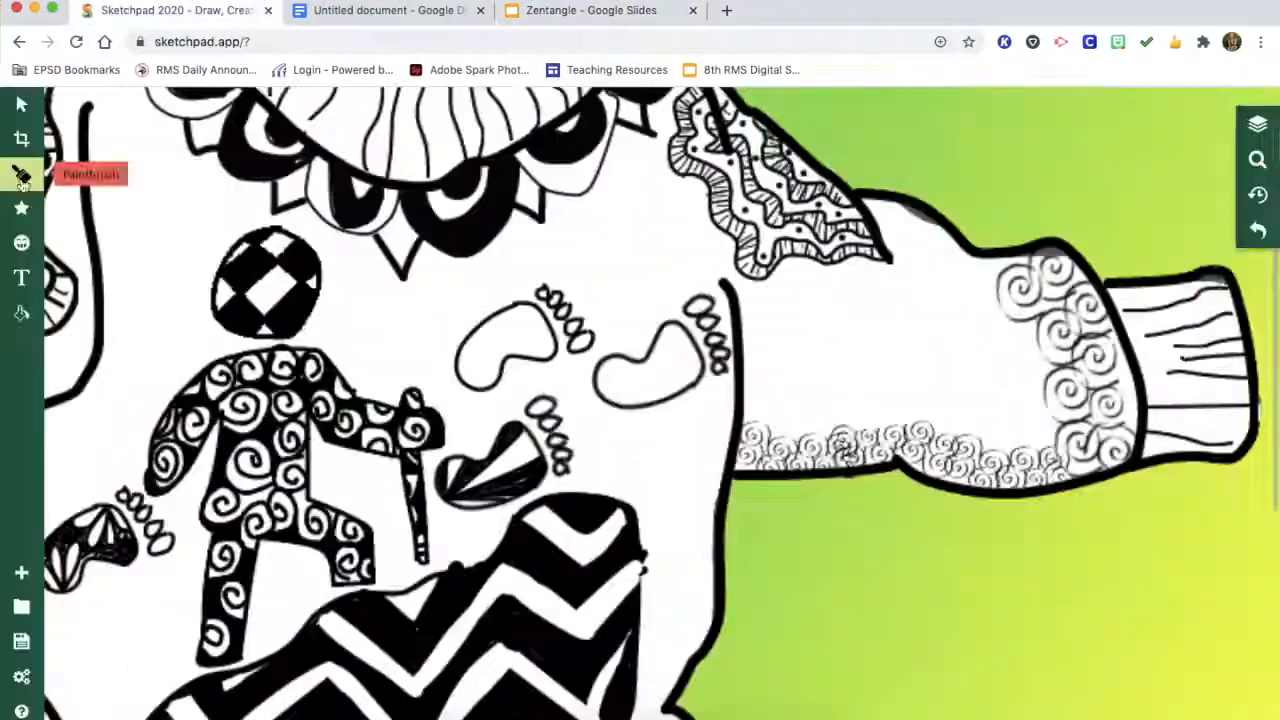
Step: Fill the two upper footprints with black line patterns and blacken toes with the Paintbrush
drag(500, 300, 640, 520)
drag(455, 440, 629, 491)
drag(660, 250, 797, 367)
scroll(429, 363, down, 5)
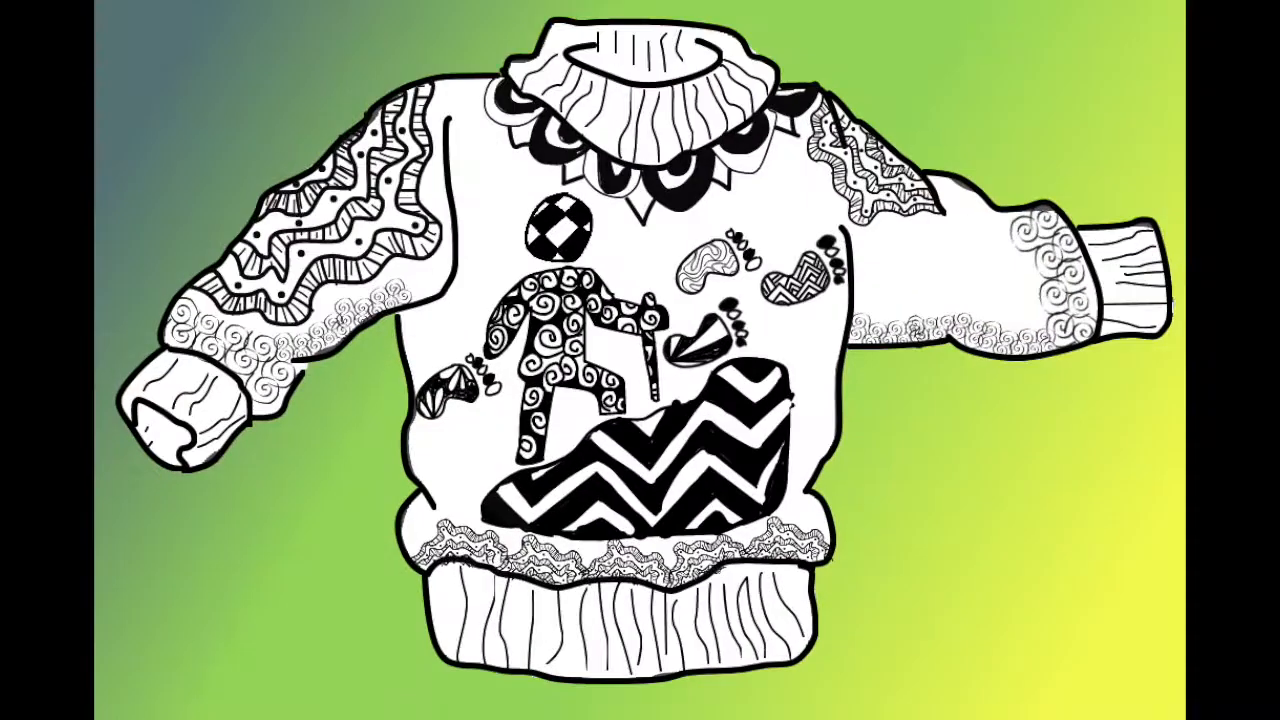